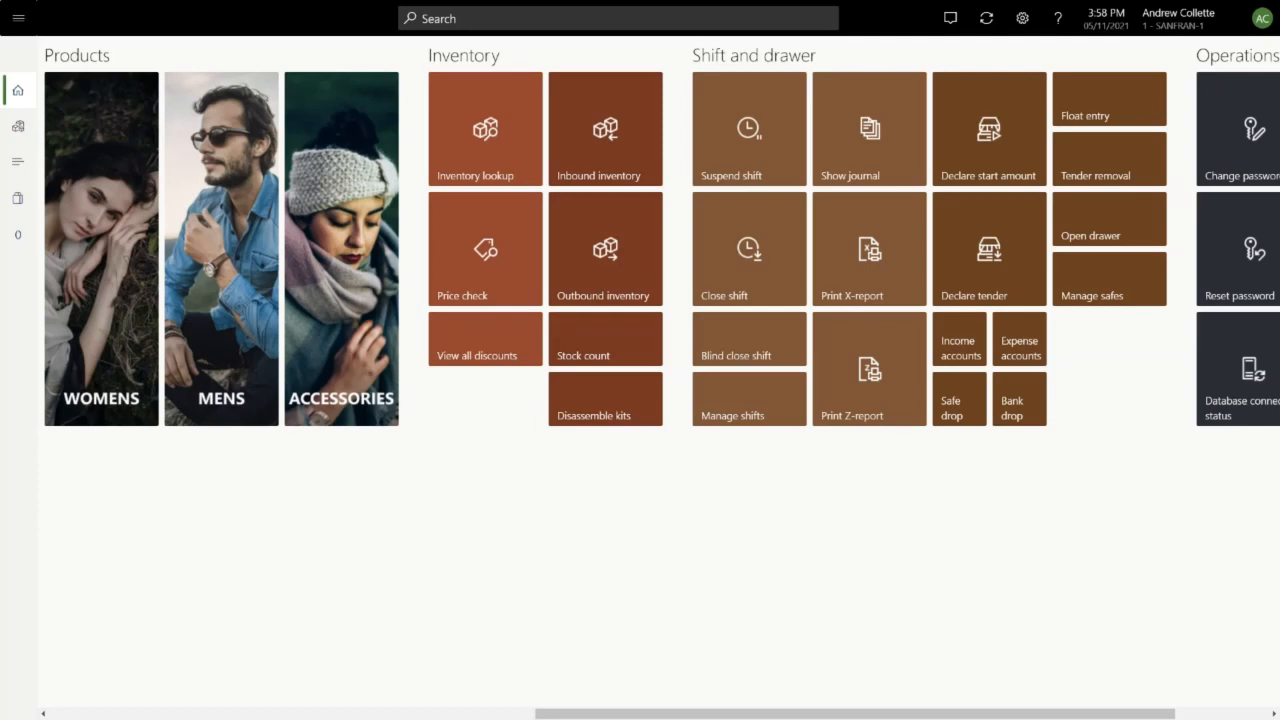
# Step: Open the inbound inventory operation and review its draft, complete and active order lists
pyautogui.click(605, 129)
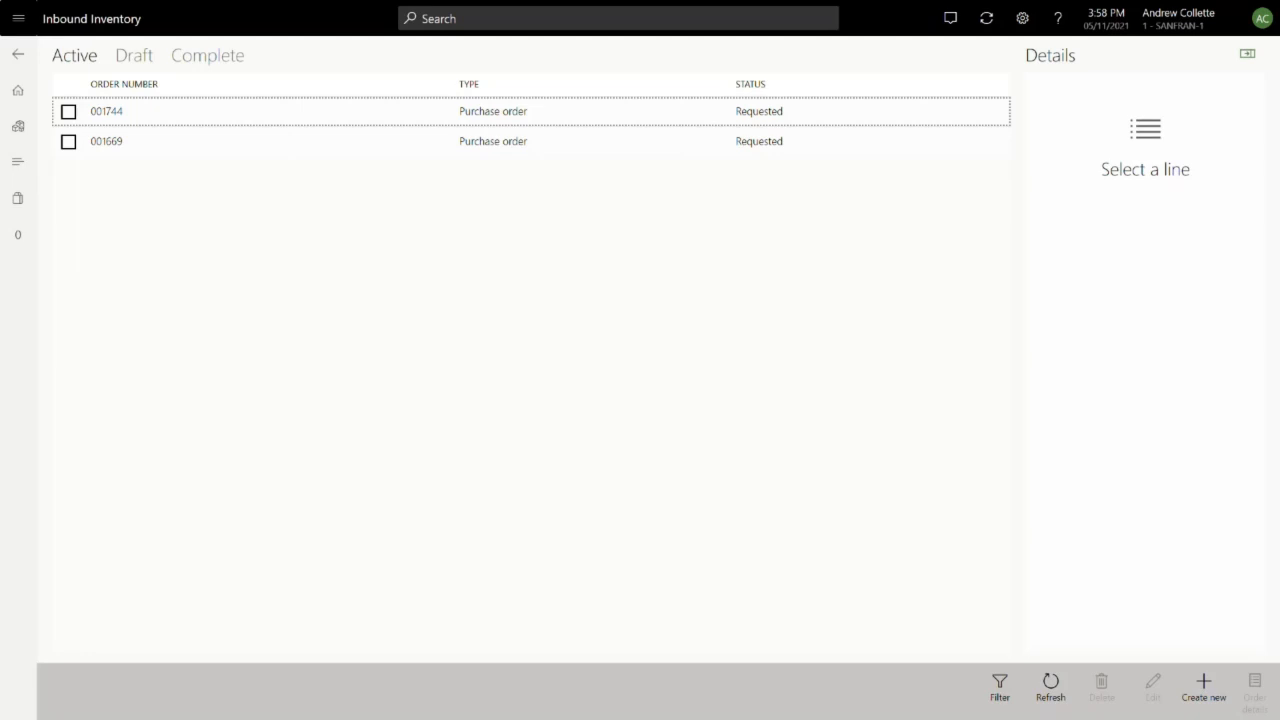
pyautogui.click(134, 56)
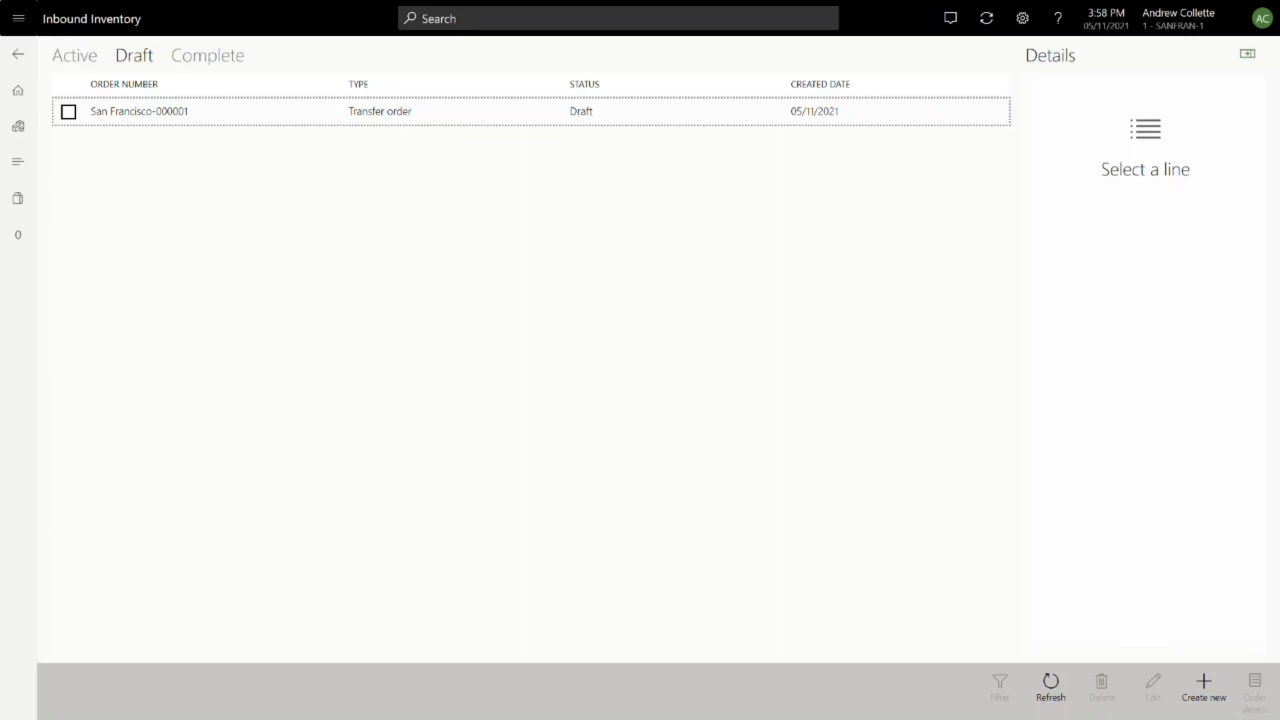
pyautogui.click(207, 55)
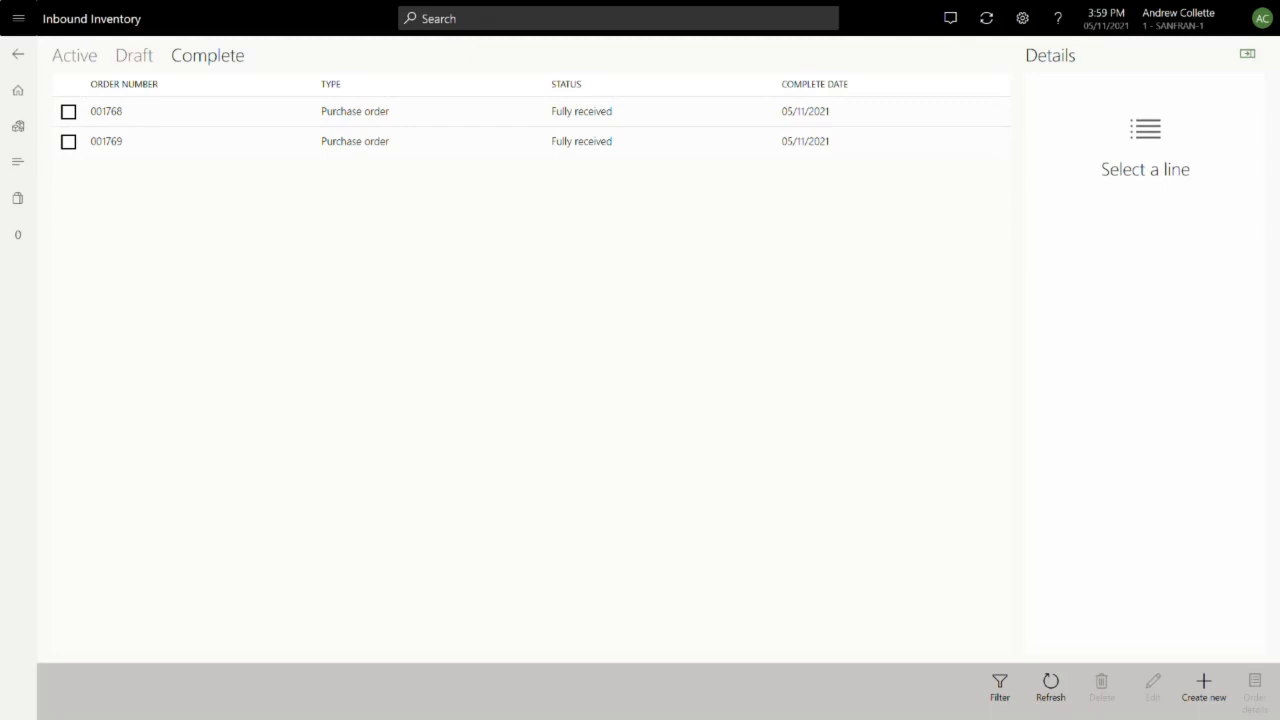
pyautogui.click(75, 56)
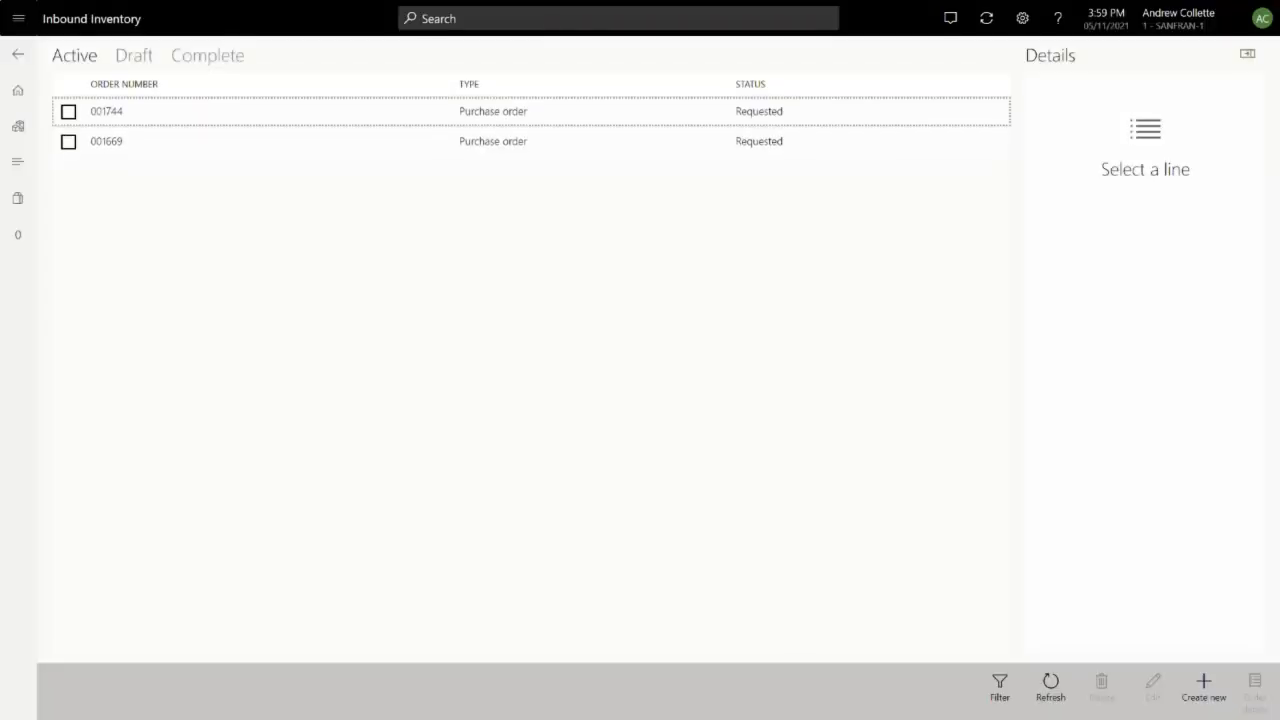
# Step: Open the details of the first active purchase order and receive 10 units of product 91002 into location SANFANCISC
pyautogui.click(69, 112)
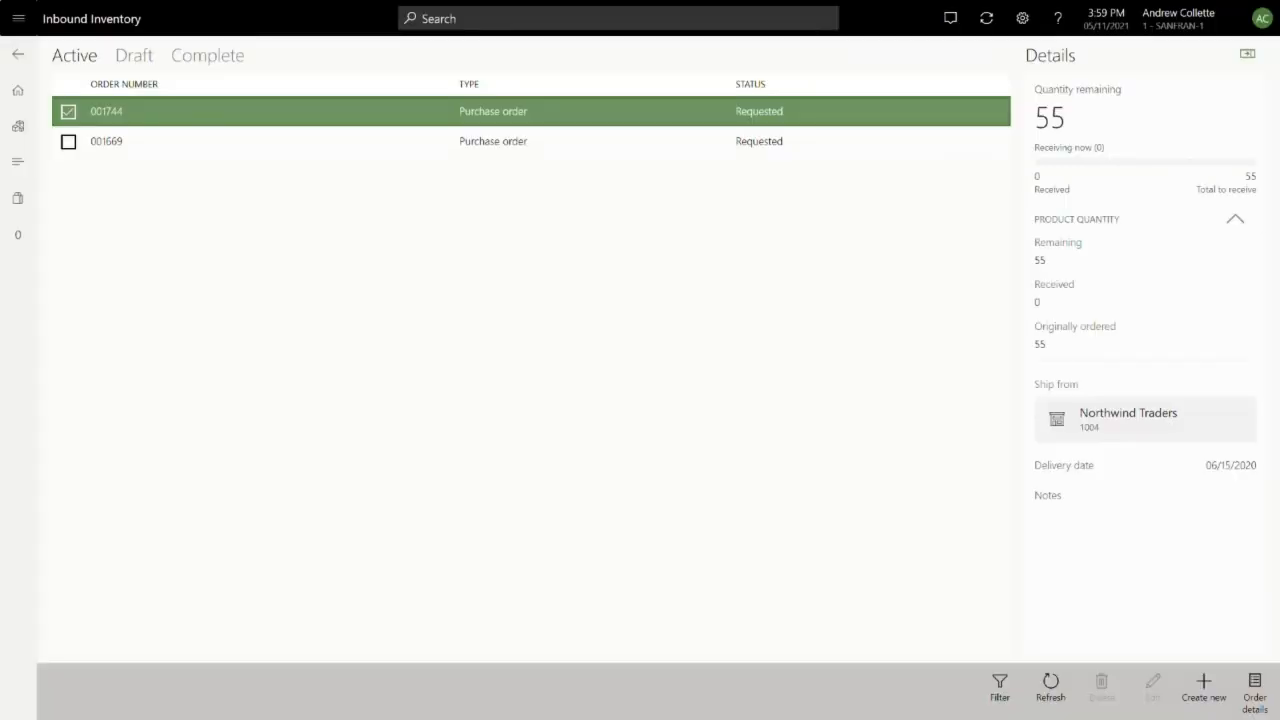
pyautogui.click(1254, 691)
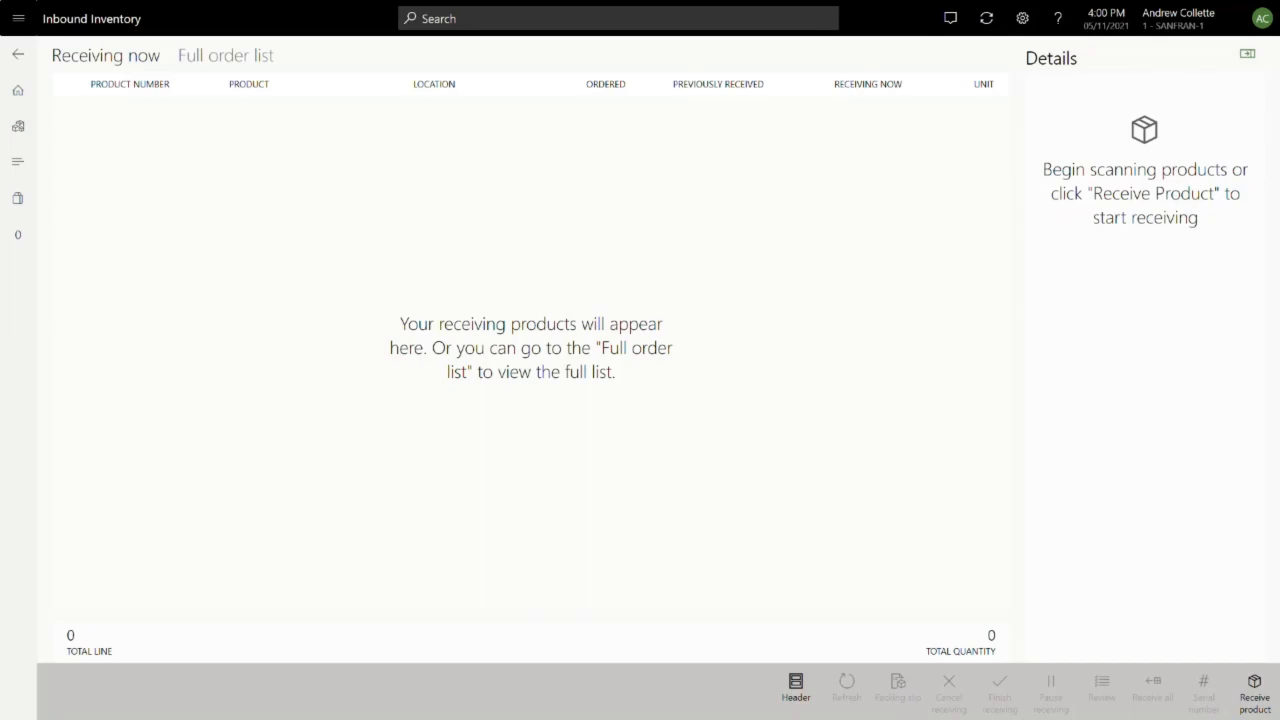
pyautogui.click(1254, 691)
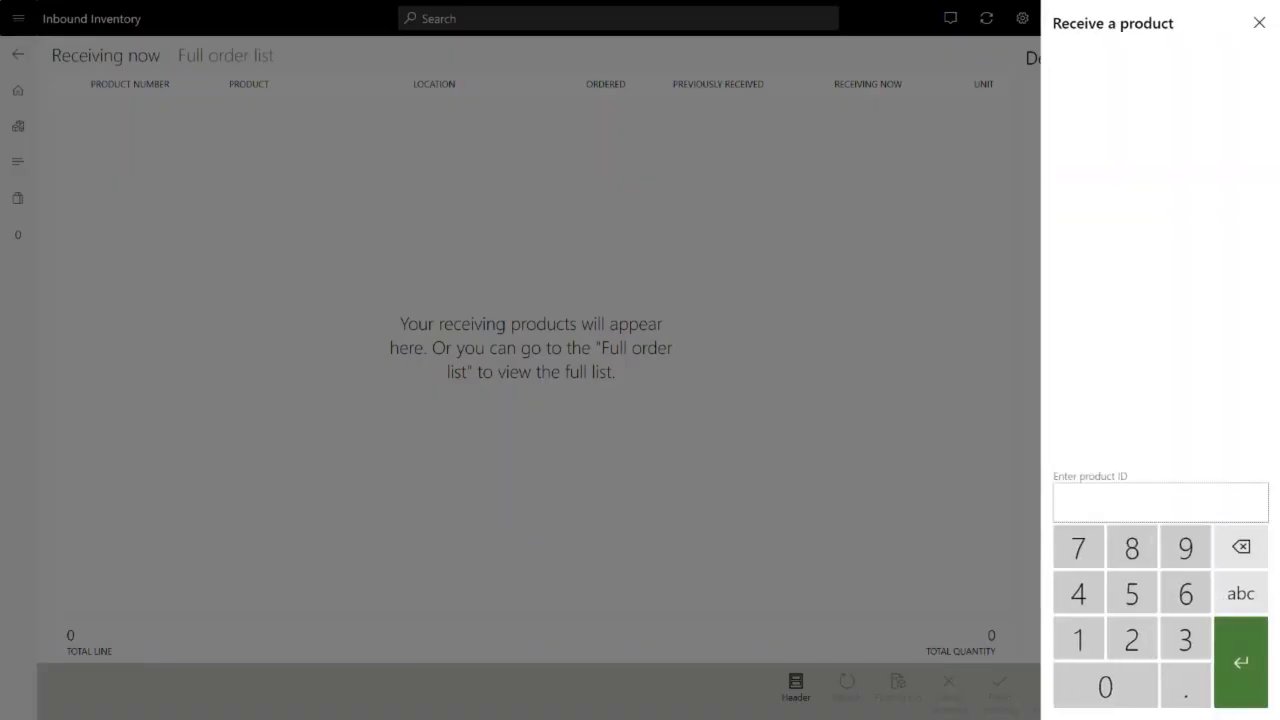
pyautogui.write('91002')
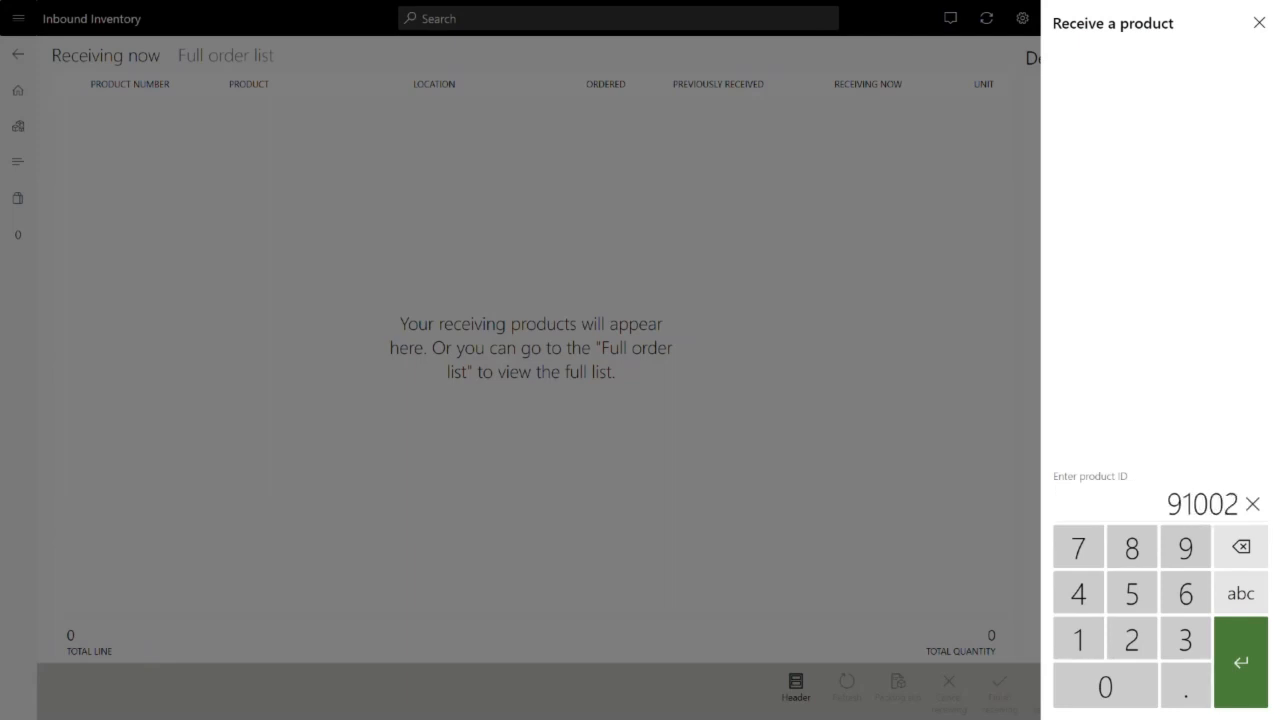
pyautogui.press('Return')
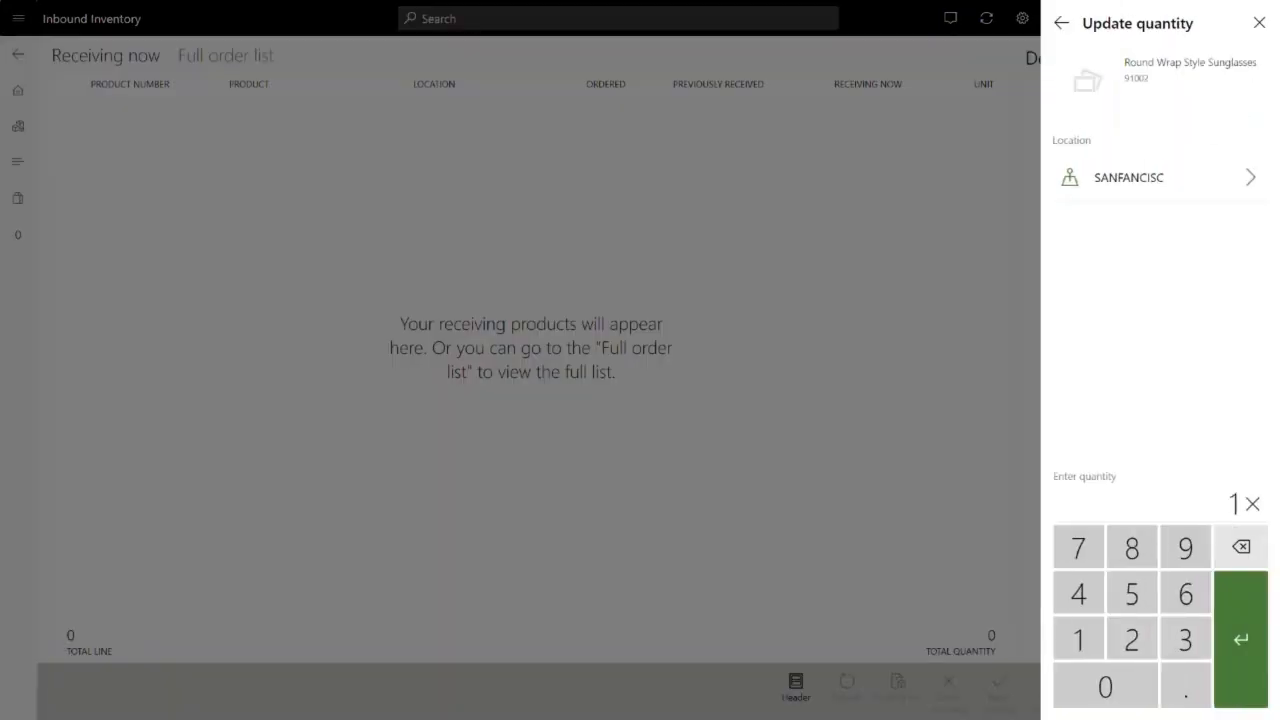
pyautogui.write('0')
pyautogui.click(1160, 177)
pyautogui.click(1160, 243)
pyautogui.click(1241, 639)
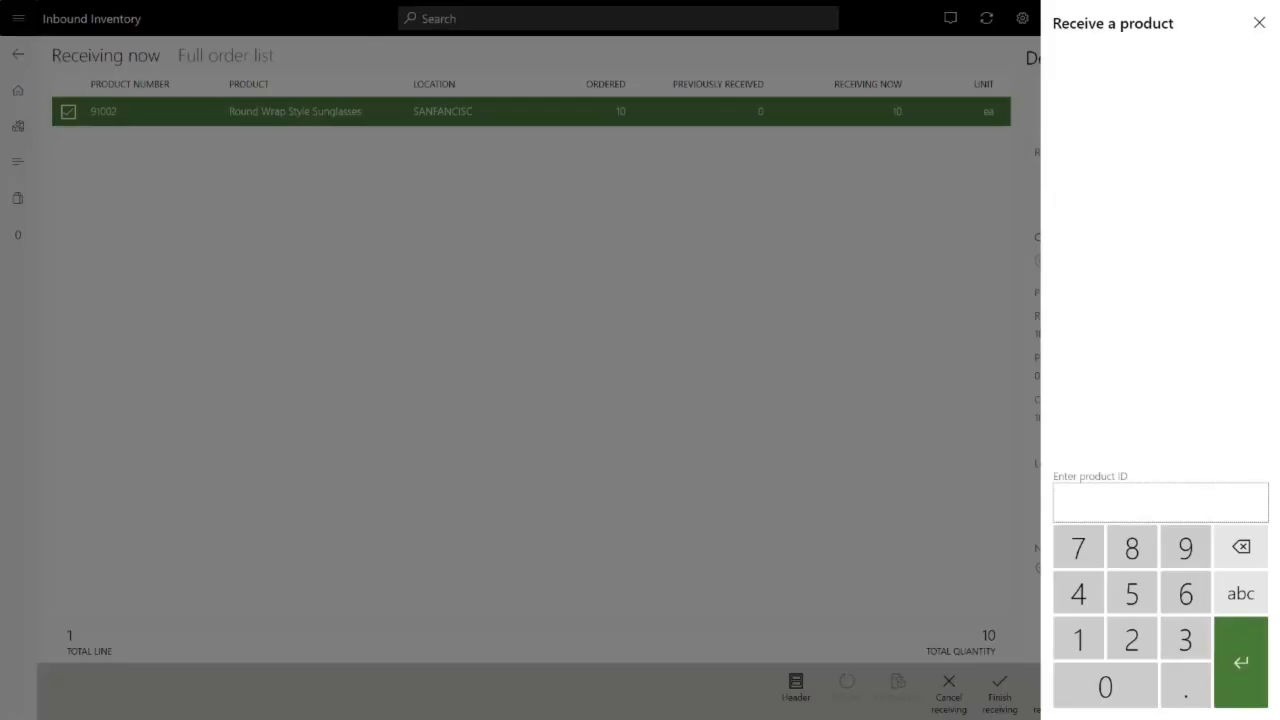
pyautogui.click(1258, 22)
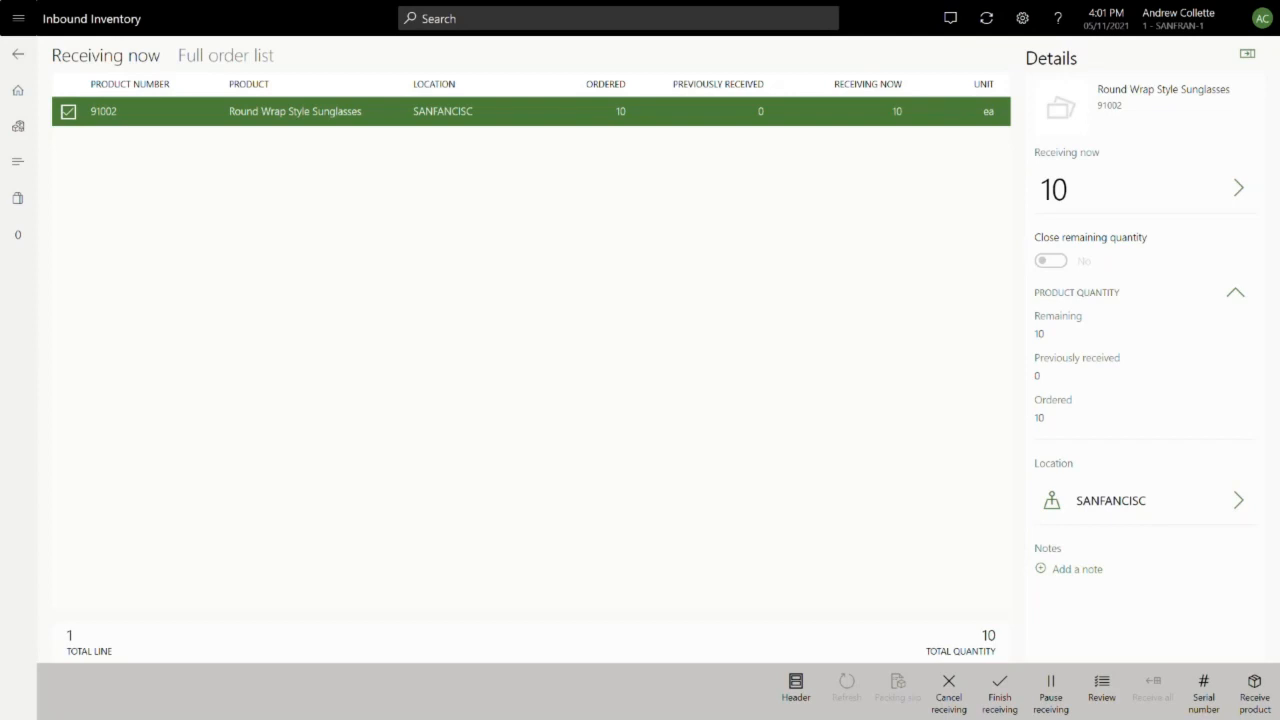
# Step: In the full order list, set the receiving quantity of the Gold Chronograph Watch to 2
pyautogui.click(226, 56)
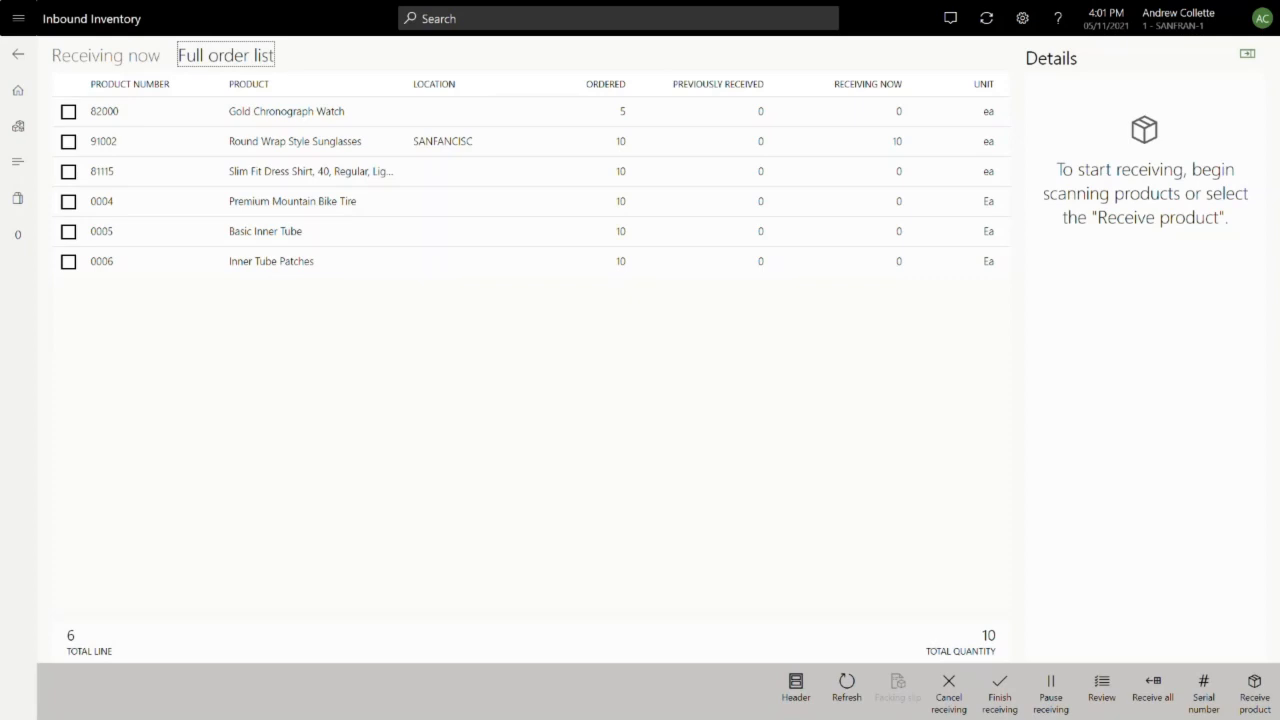
pyautogui.click(68, 142)
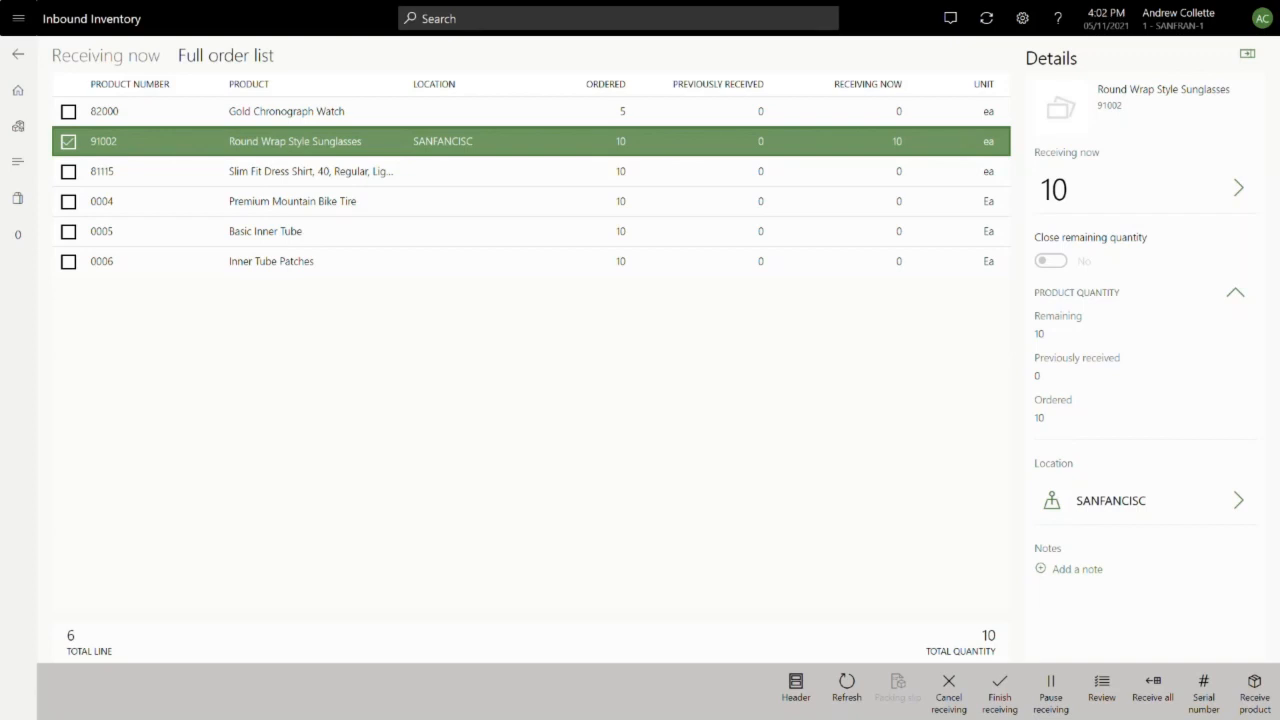
pyautogui.click(286, 111)
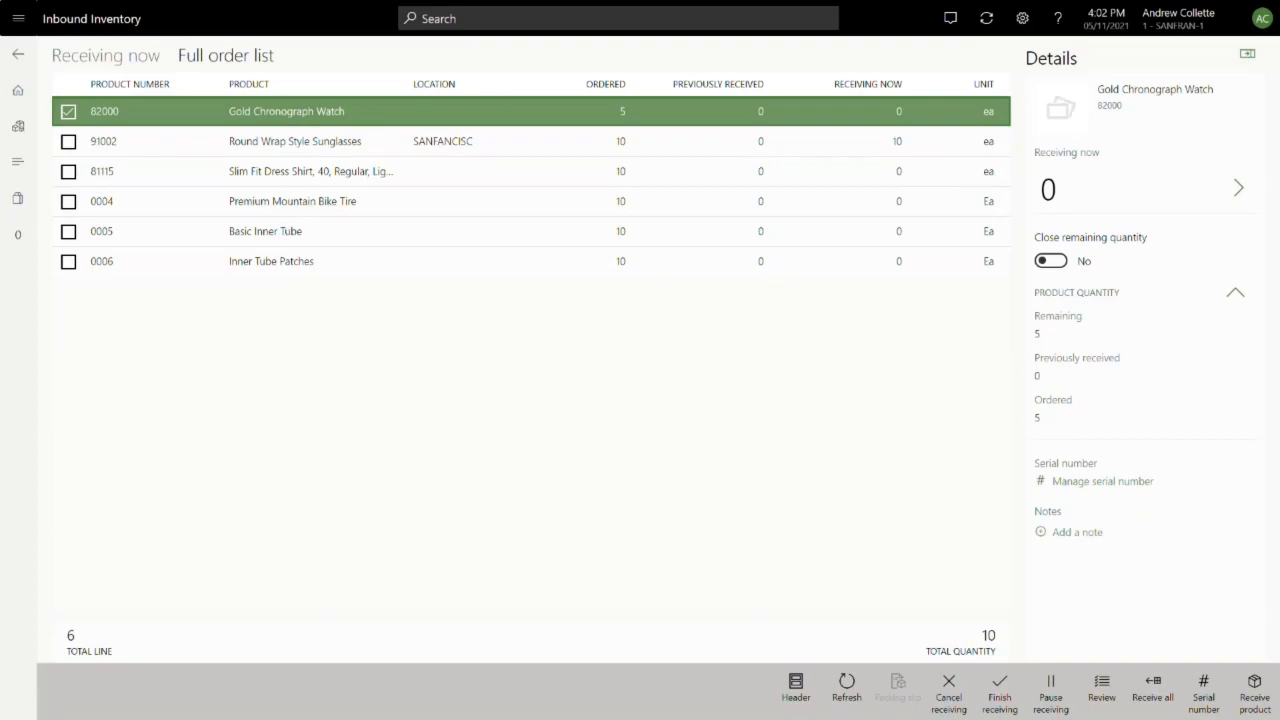
pyautogui.click(1145, 189)
pyautogui.click(1257, 22)
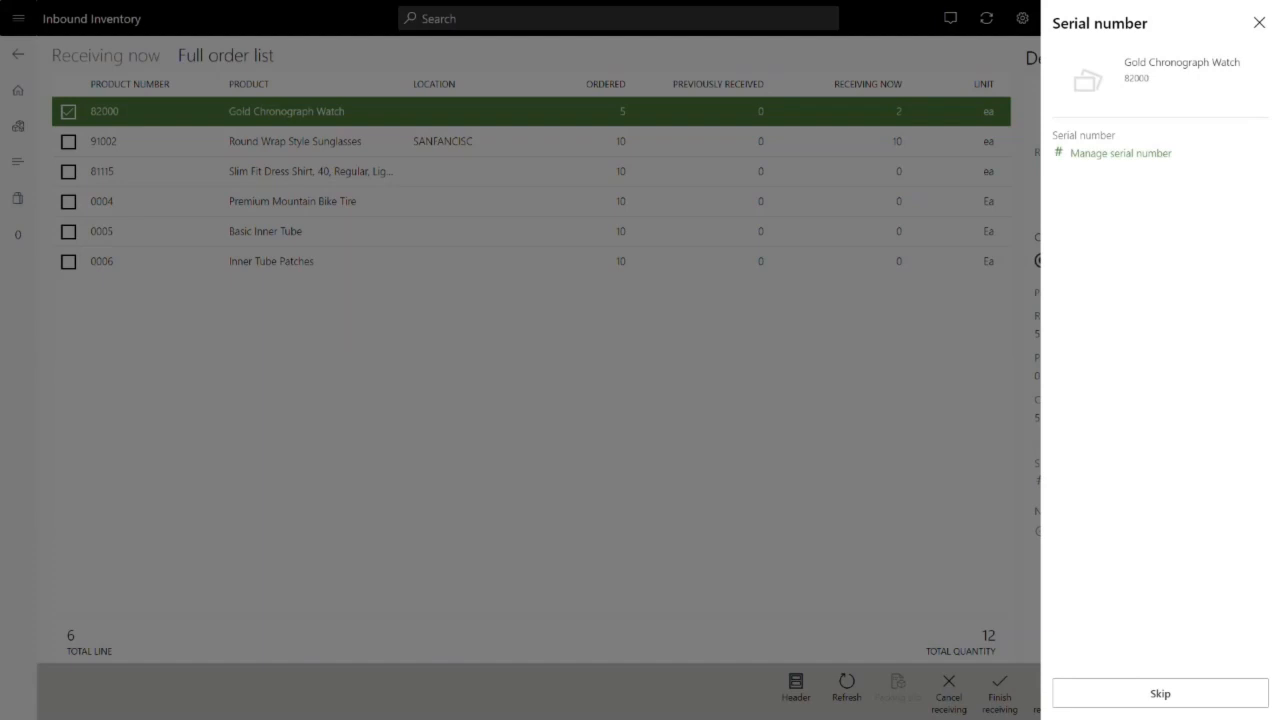
# Step: Register serial numbers 0001 and 0002 for the two Gold Chronograph Watches and confirm the registration
pyautogui.click(1120, 154)
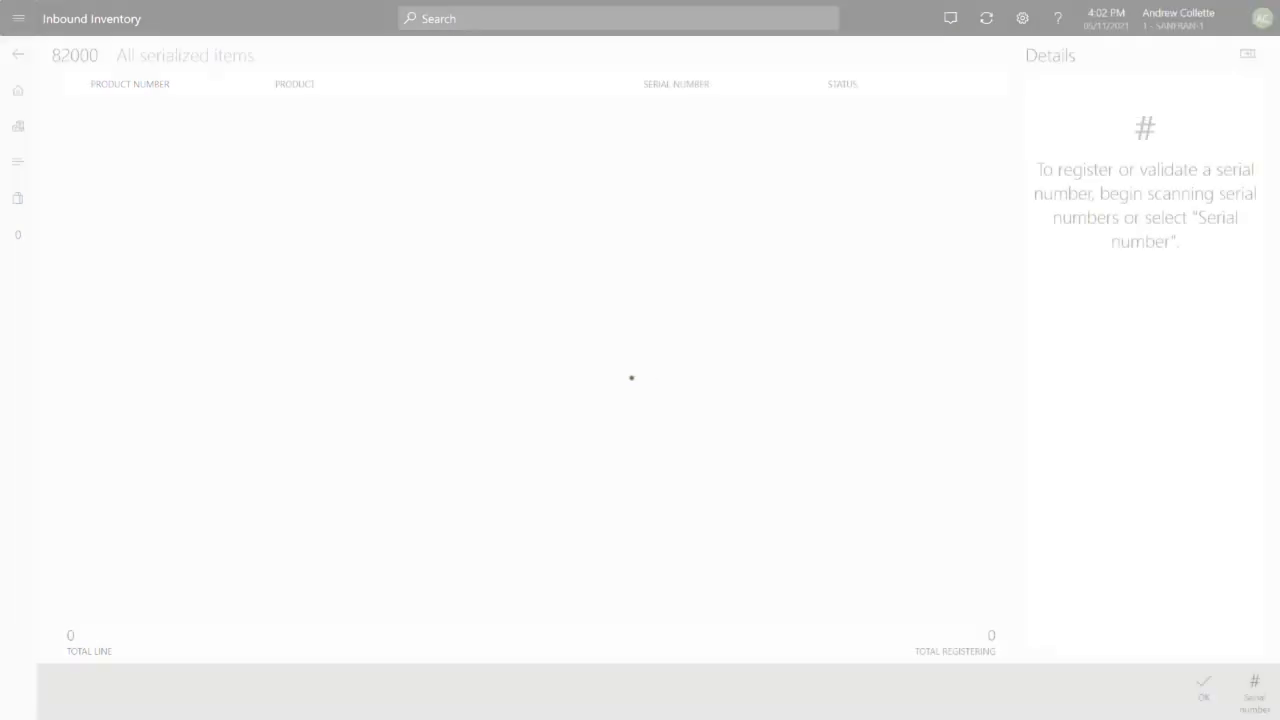
pyautogui.click(333, 112)
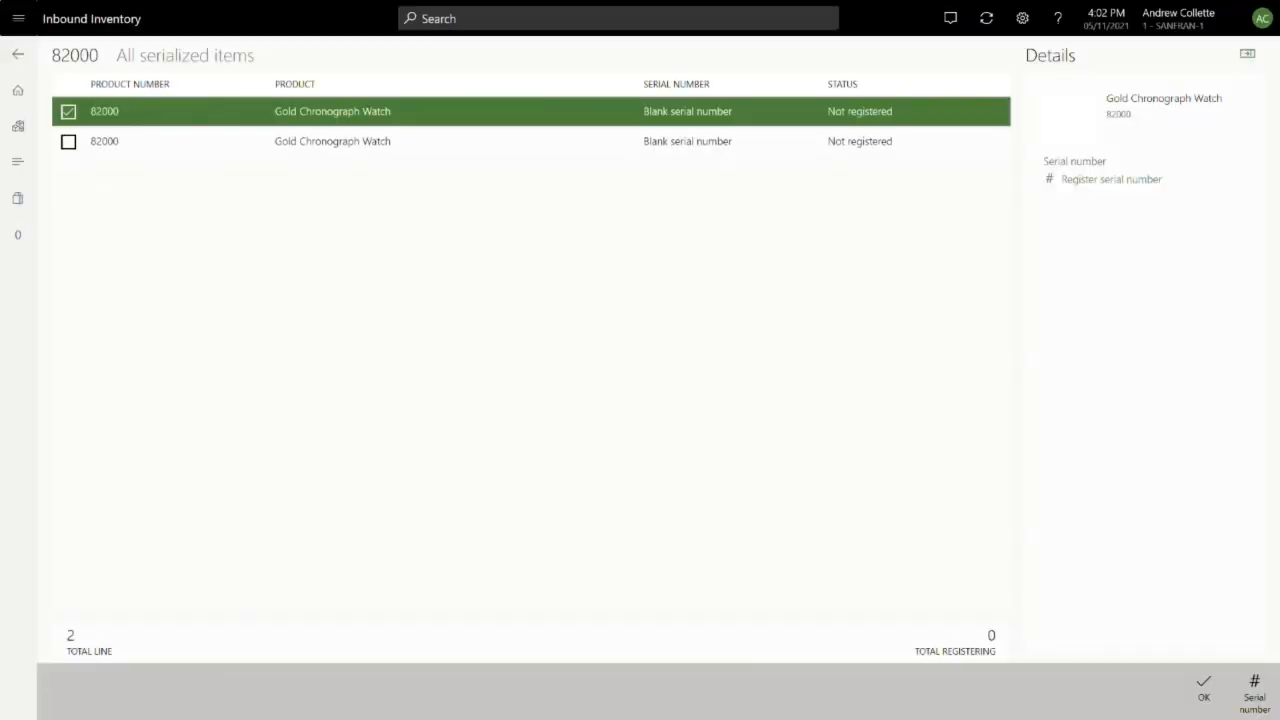
pyautogui.click(333, 112)
pyautogui.click(1254, 692)
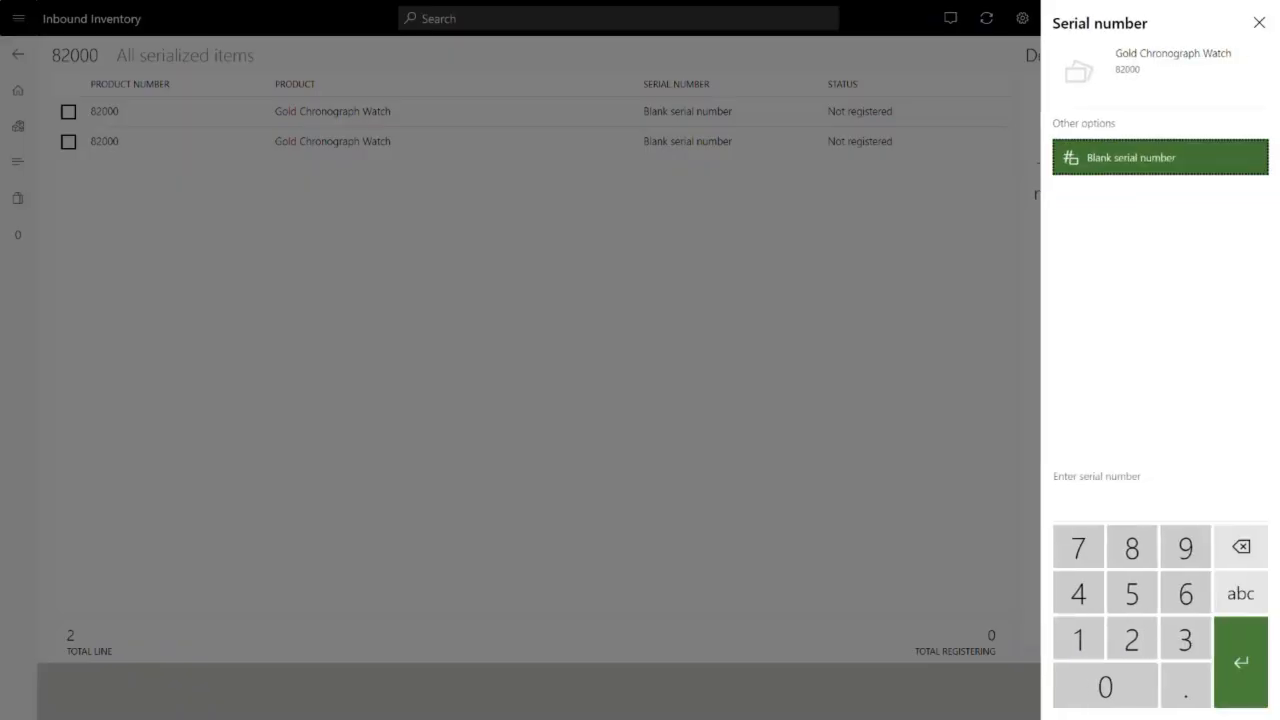
pyautogui.write('0001')
pyautogui.press('Return')
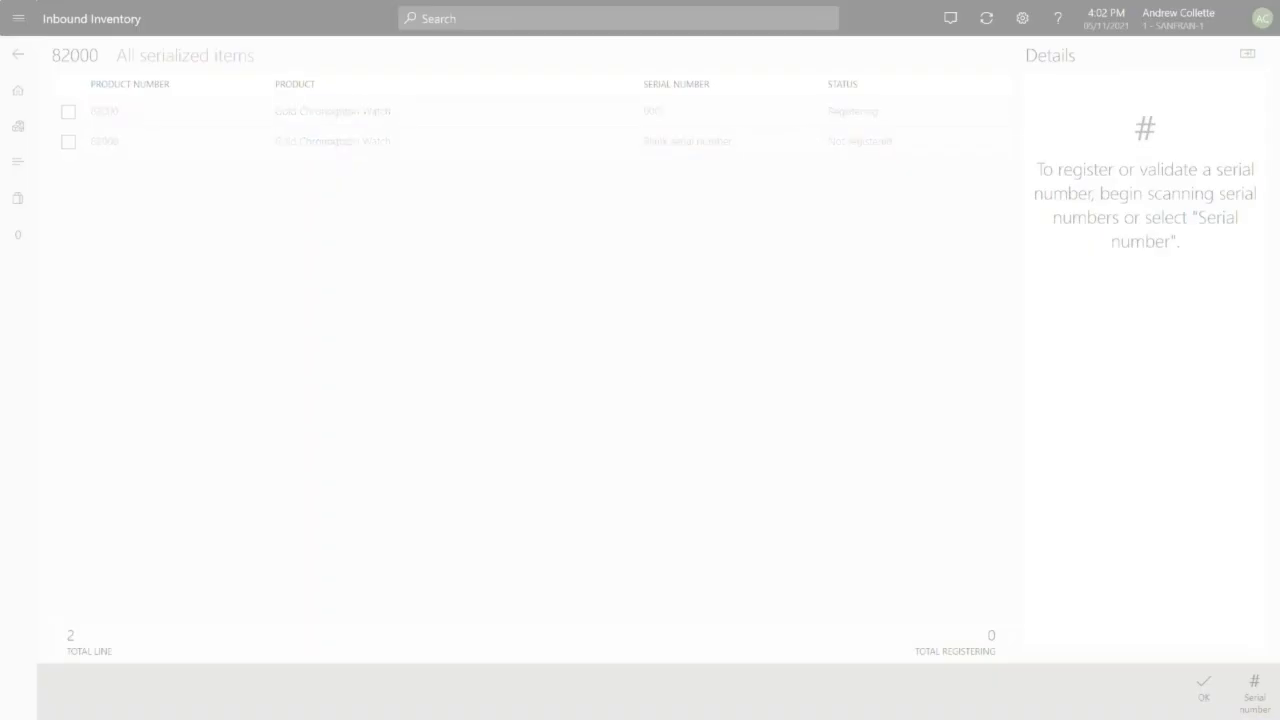
pyautogui.write('002')
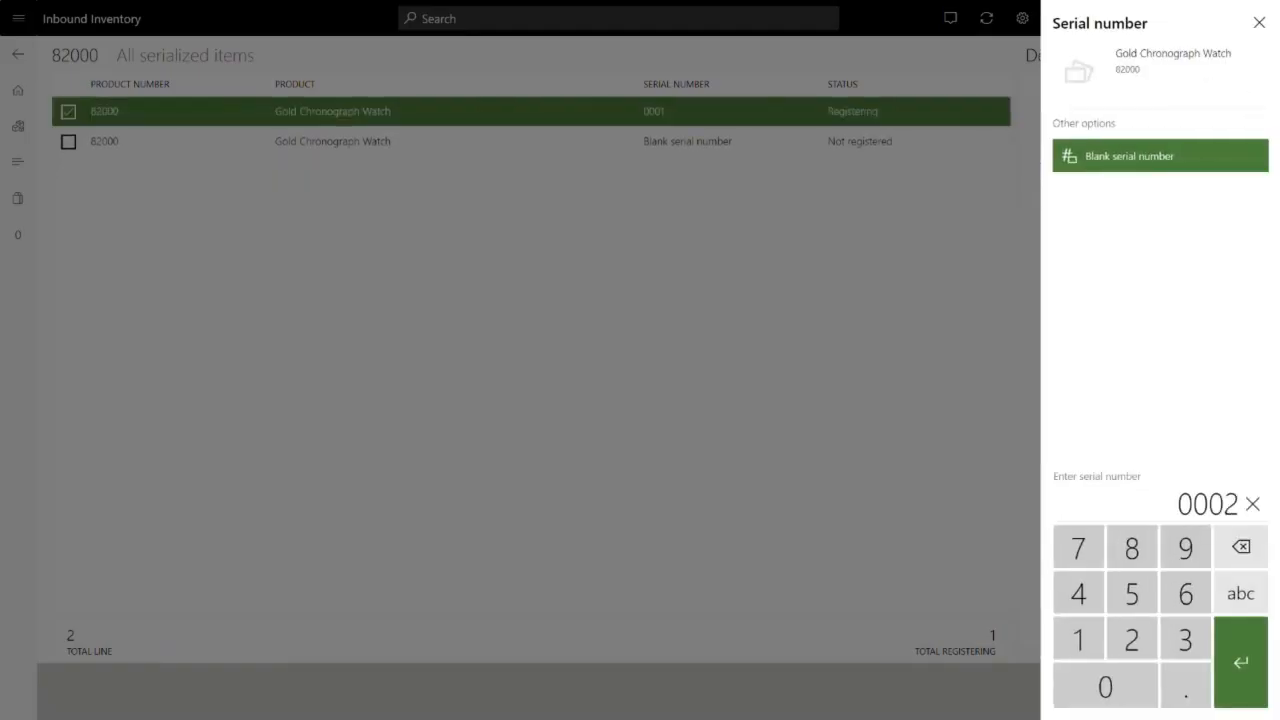
pyautogui.press('Return')
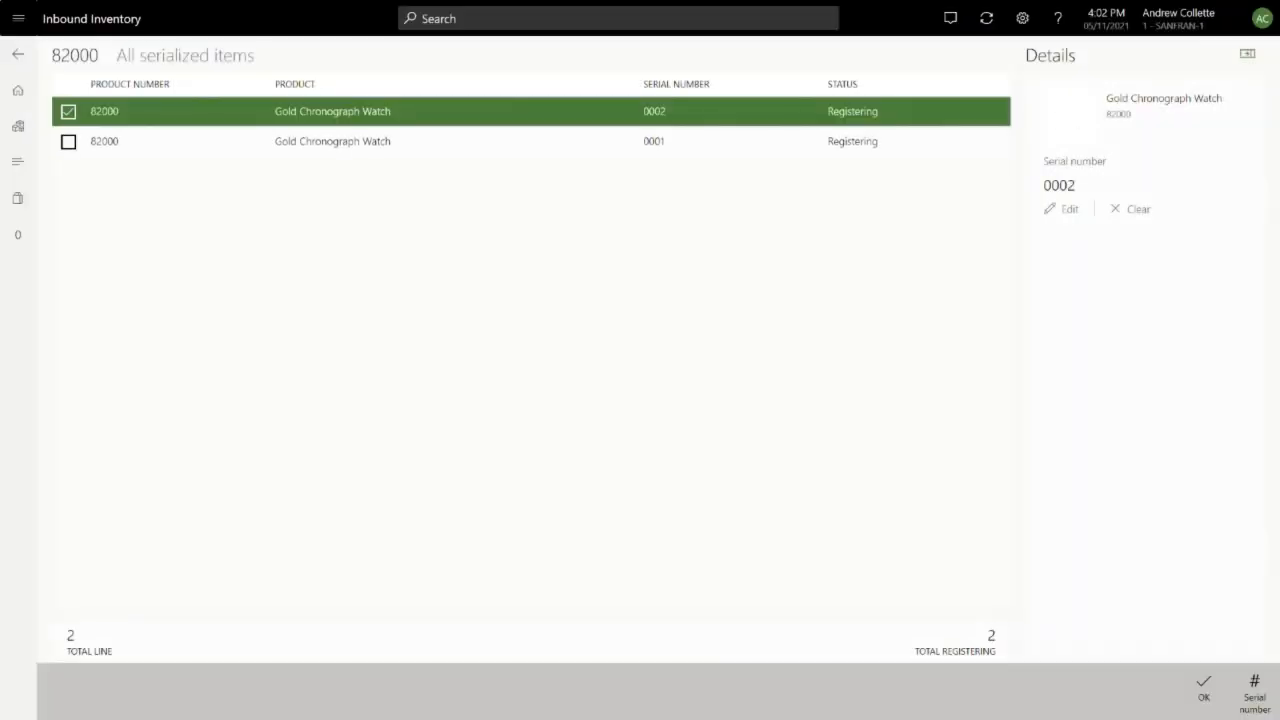
pyautogui.click(1204, 688)
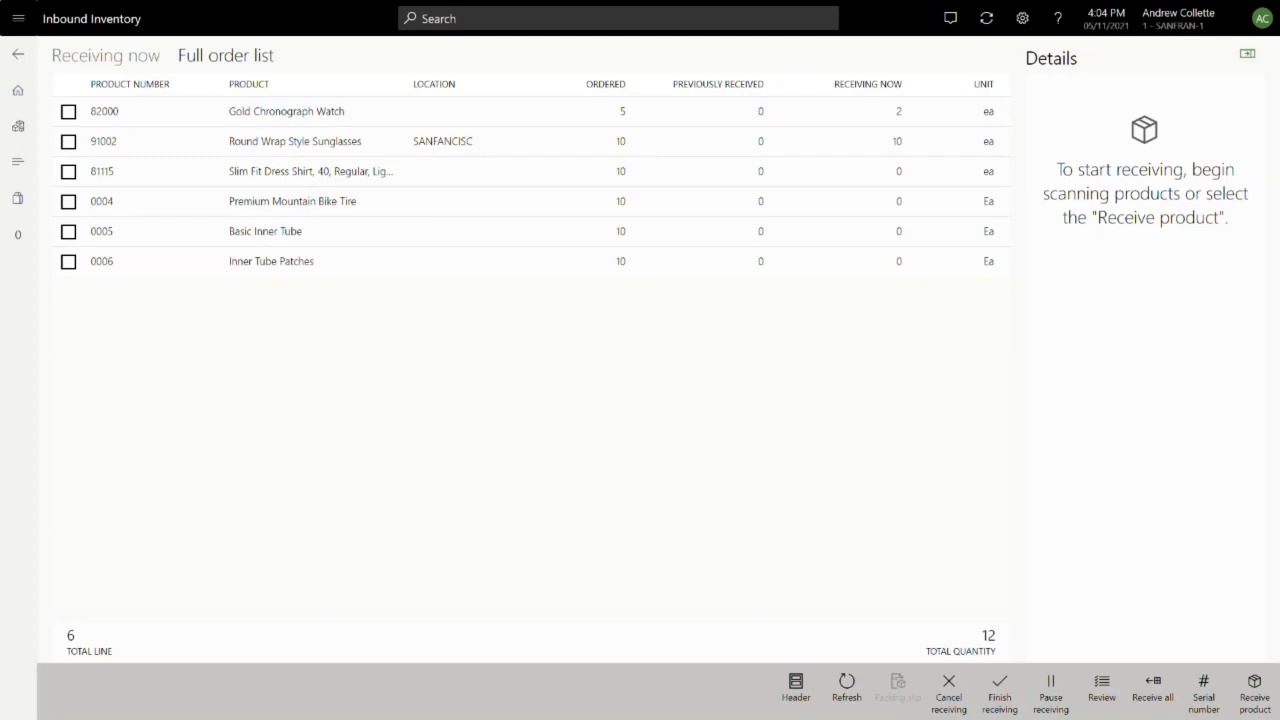
# Step: Set the receiving quantity of the Slim Fit Dress Shirt to 6 and close its remaining quantity
pyautogui.click(311, 171)
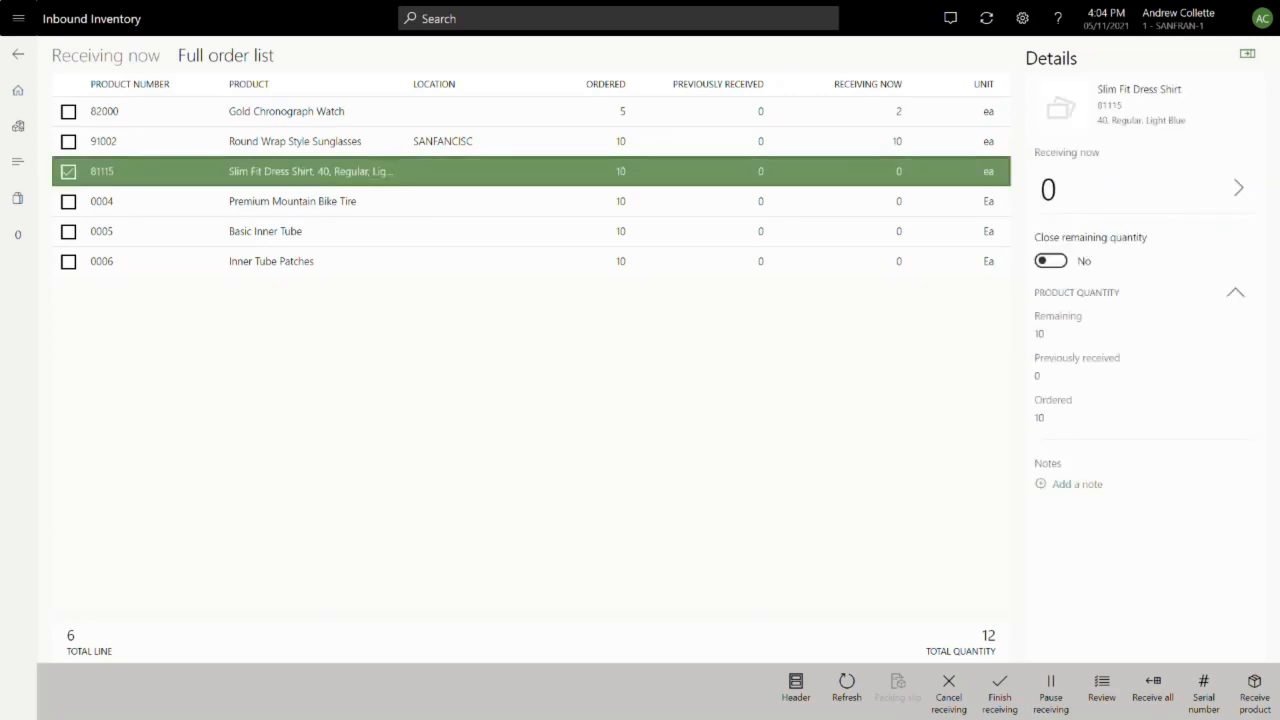
pyautogui.click(1144, 189)
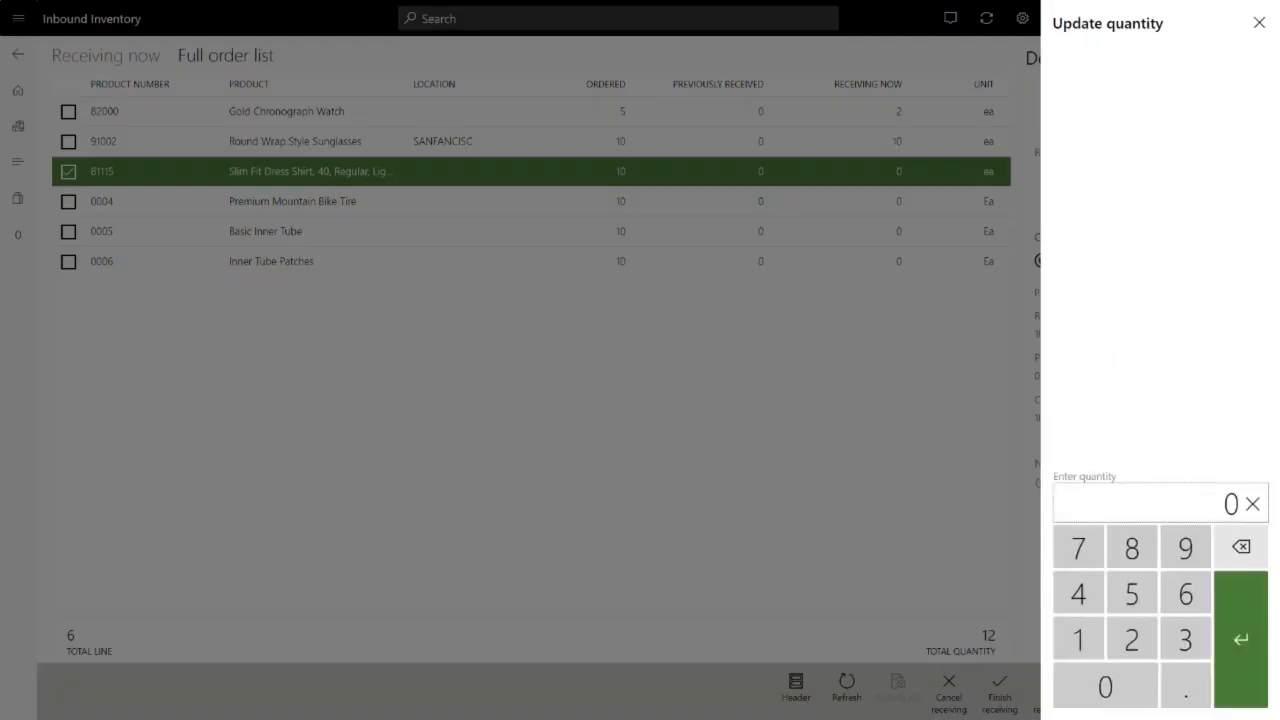
pyautogui.write('5')
pyautogui.press('Return')
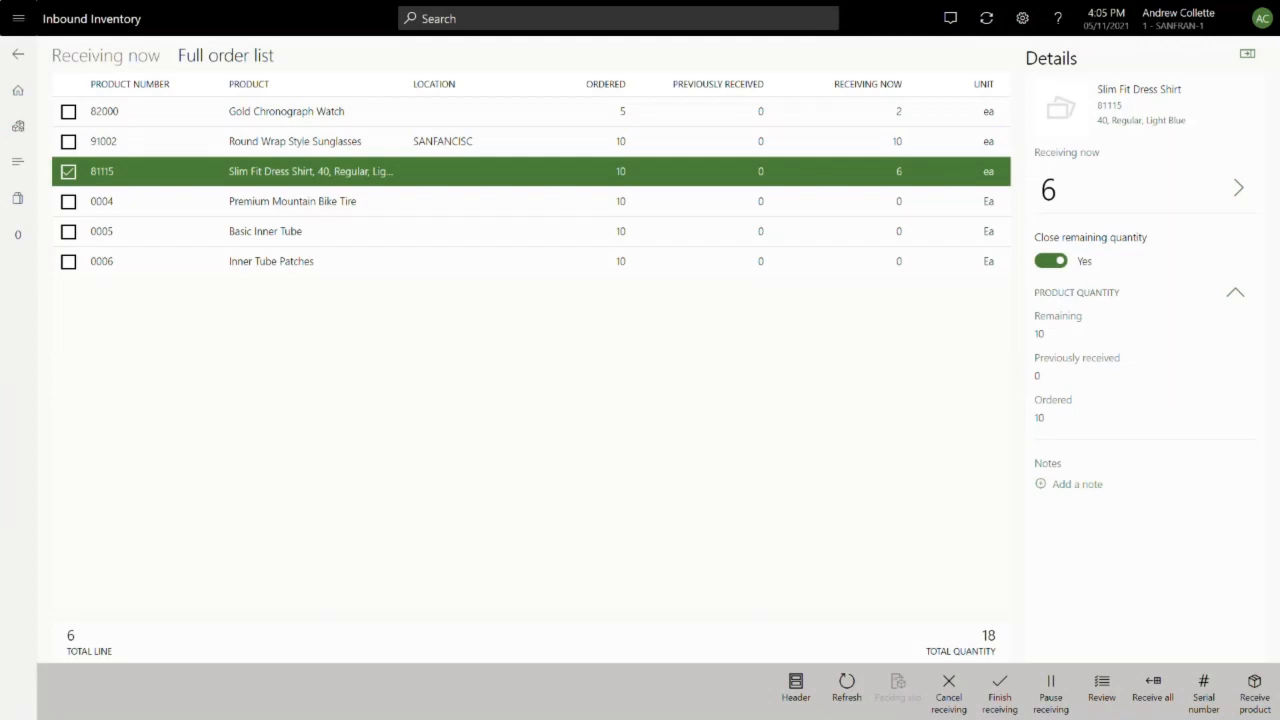
# Step: Add product 91095, the Geometric Print Tie, to the receiving with a quantity of 5
pyautogui.click(1254, 692)
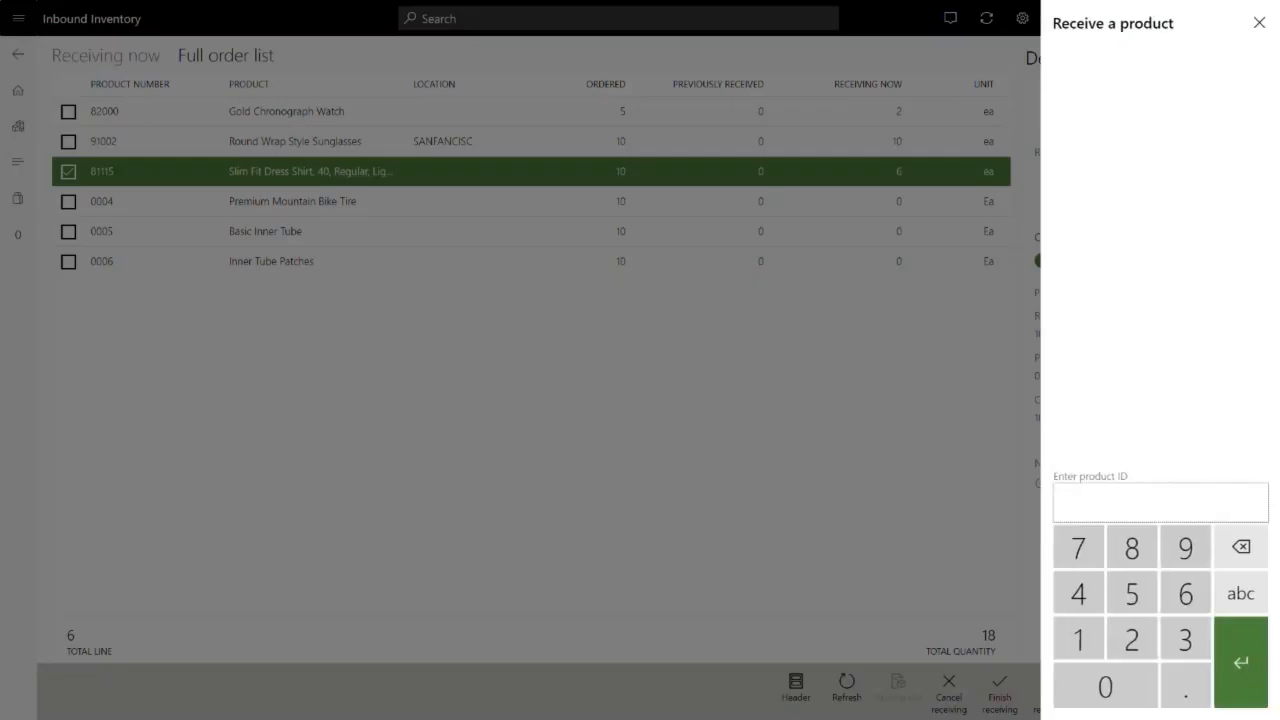
pyautogui.write('91095')
pyautogui.press('Return')
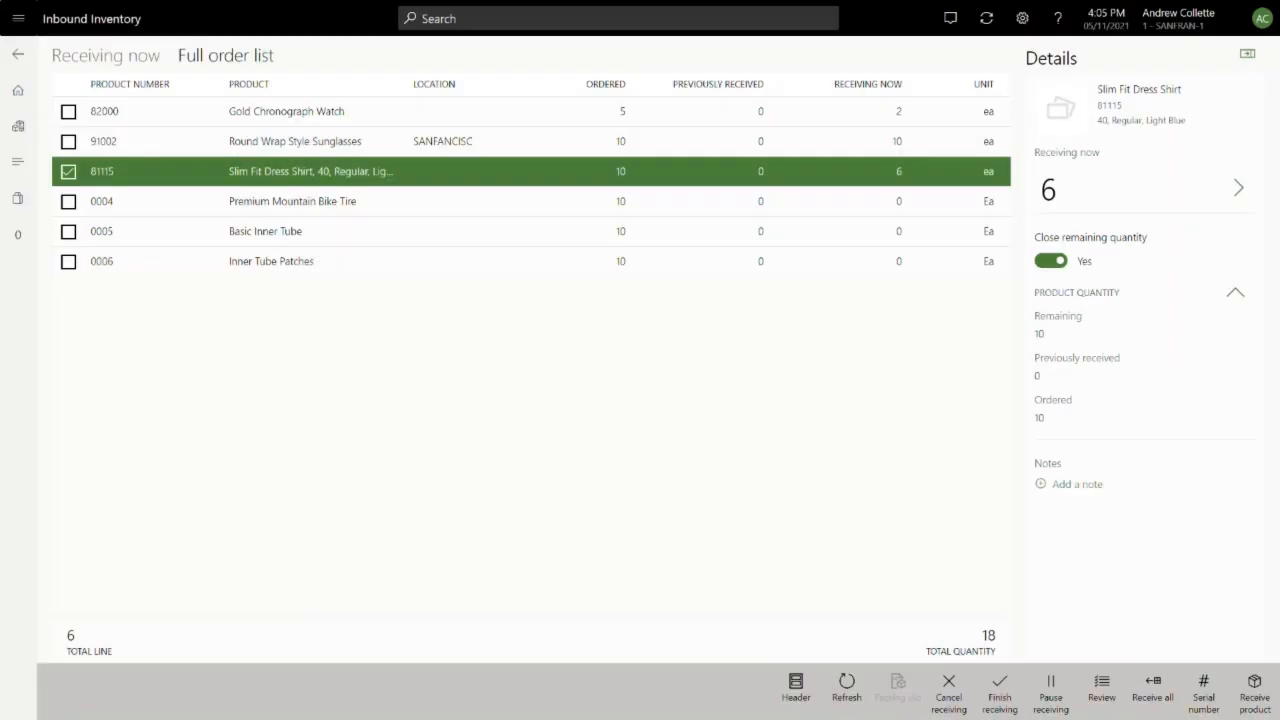
pyautogui.press('Return')
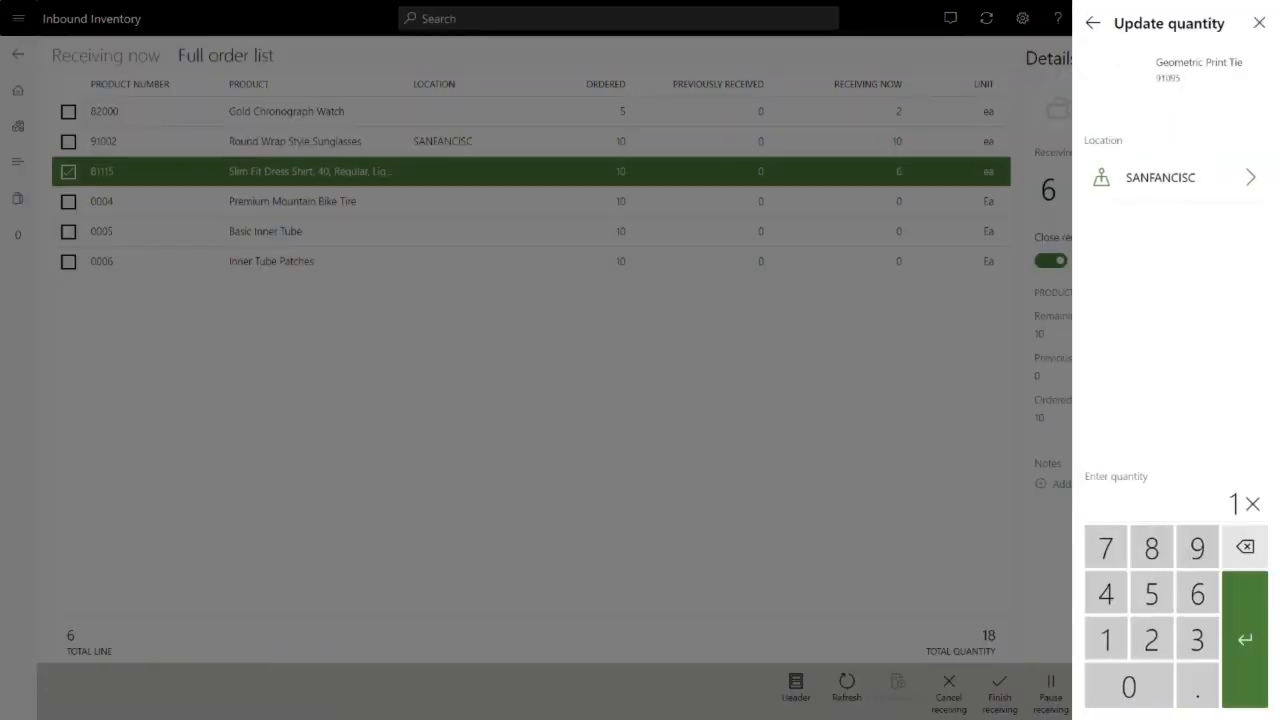
pyautogui.write('5')
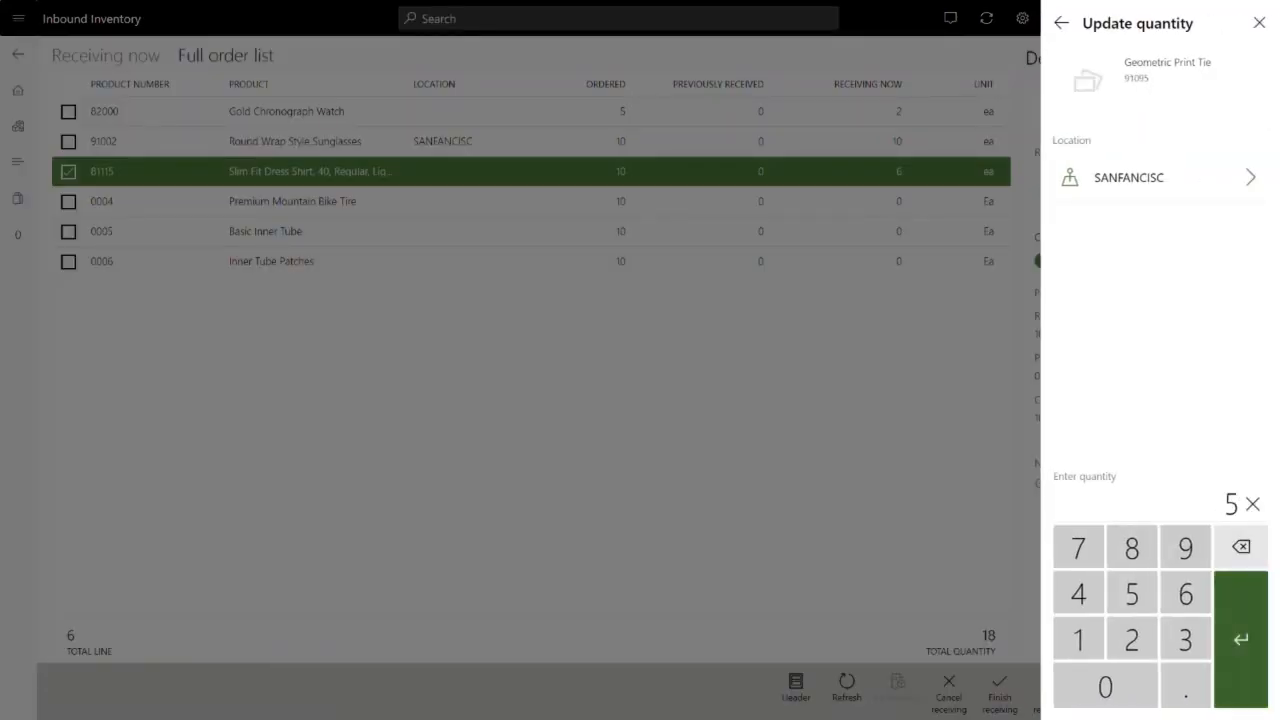
pyautogui.press('Return')
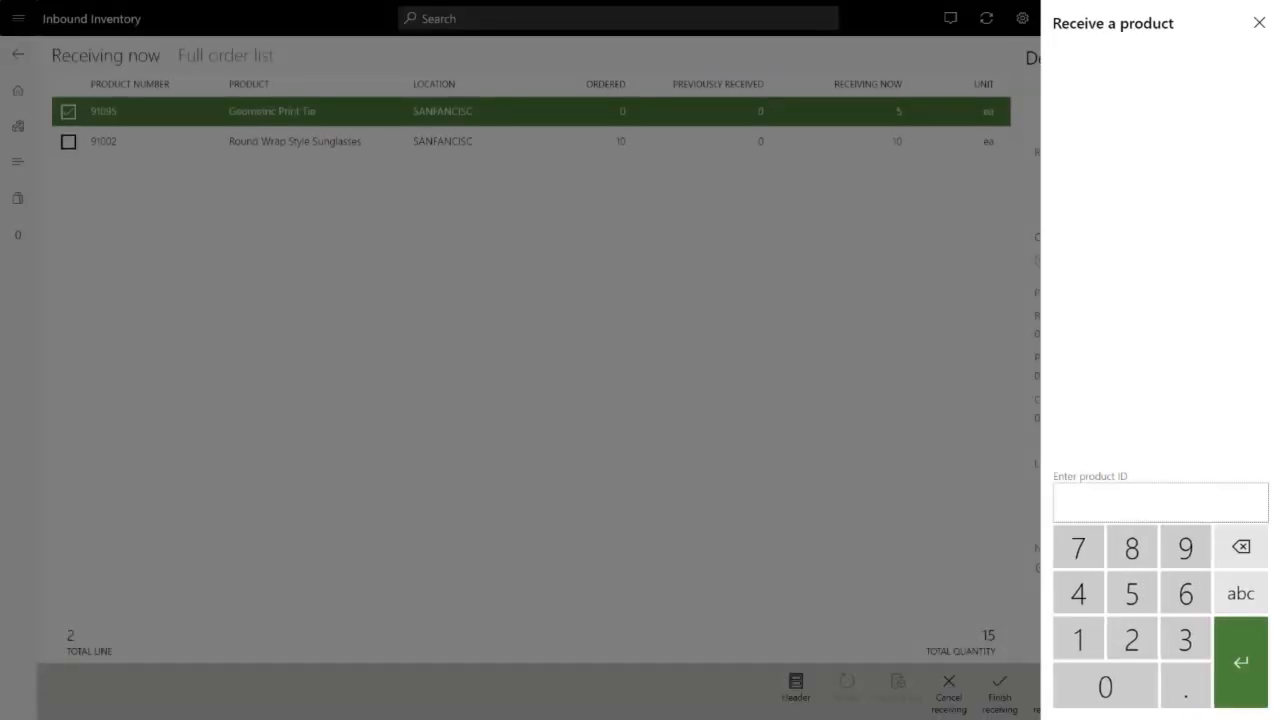
pyautogui.press('Escape')
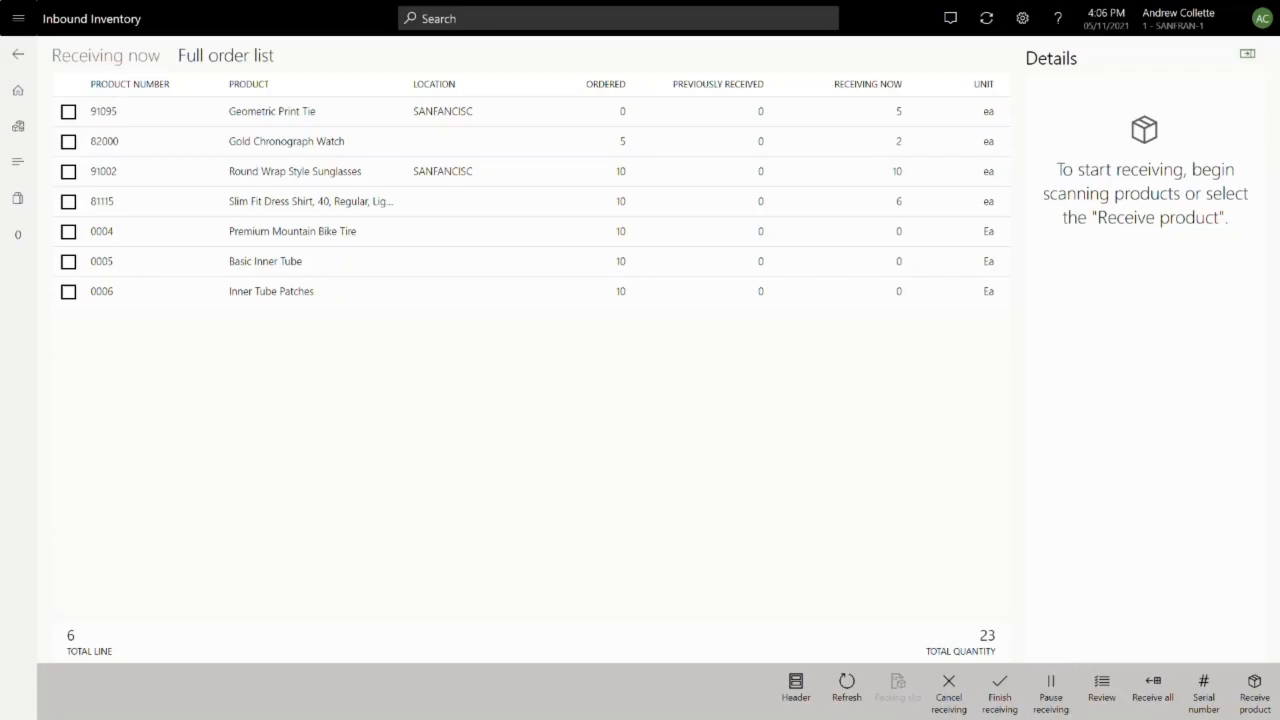
# Step: Pause receiving the purchase order and confirm the pause
pyautogui.click(1051, 692)
pyautogui.click(1105, 693)
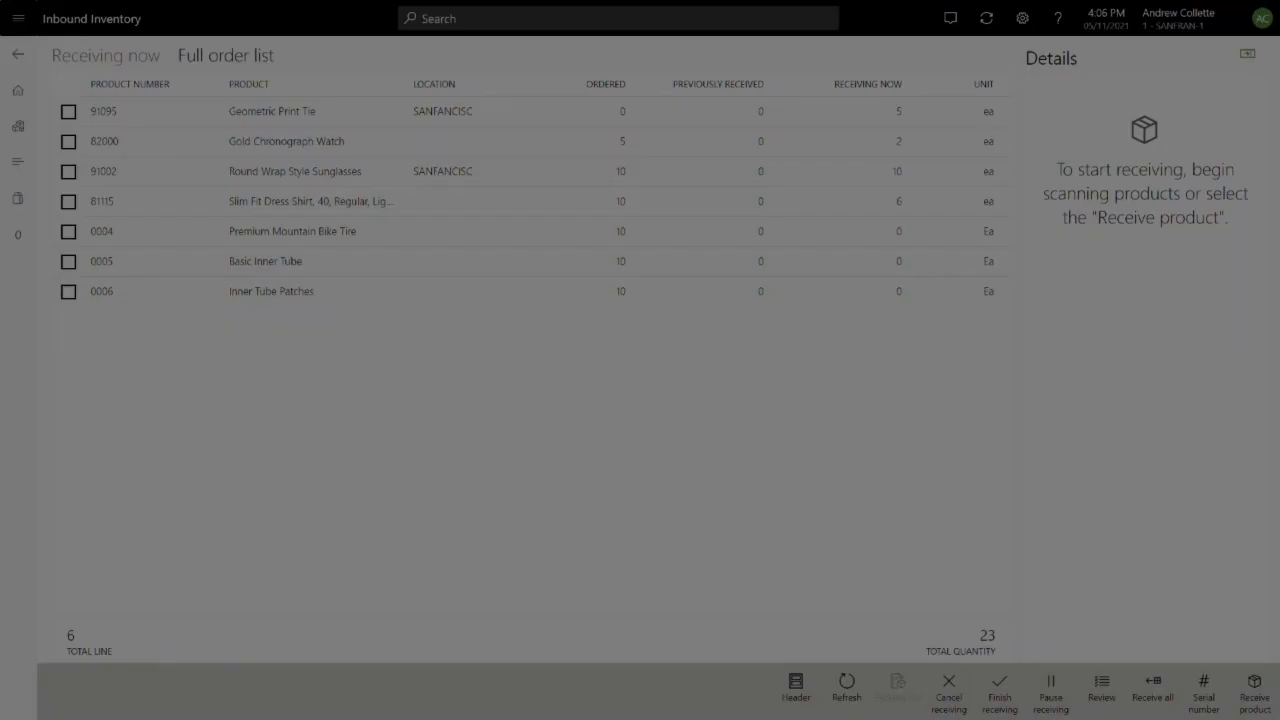
pyautogui.click(1160, 693)
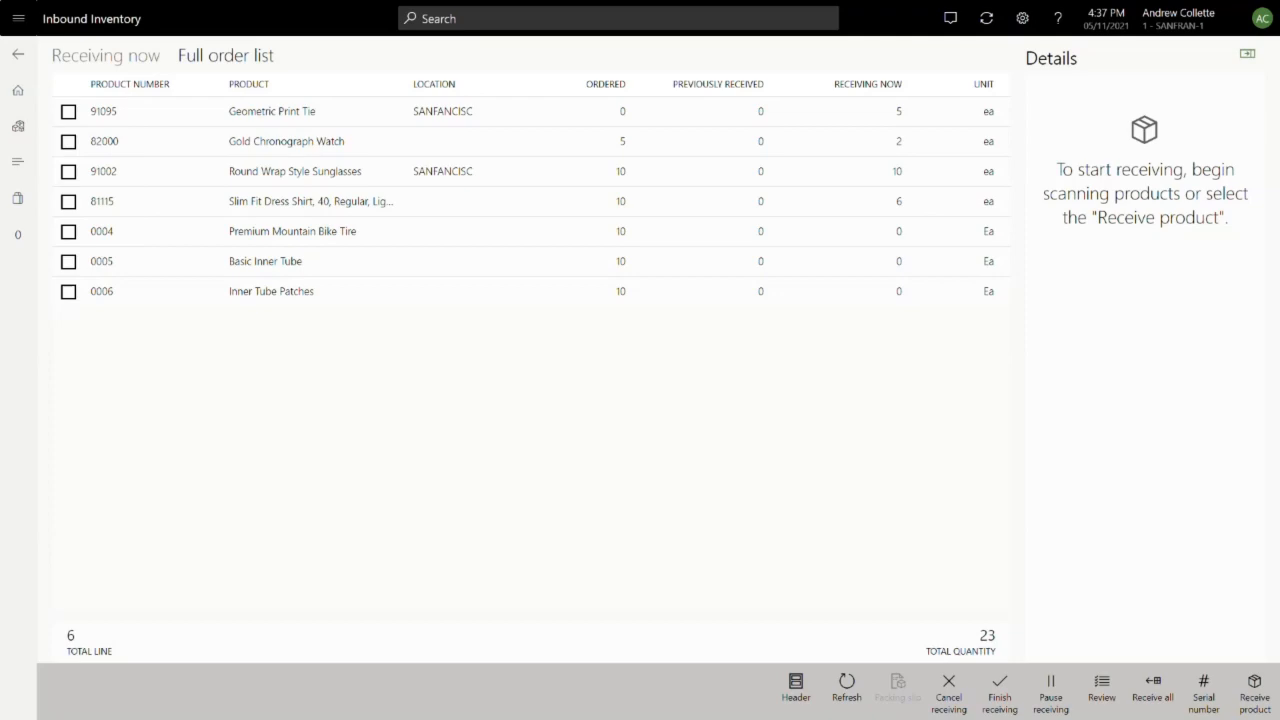
# Step: Finish receiving the purchase order by entering a receipt number and submitting the progress to HQ
pyautogui.click(1000, 692)
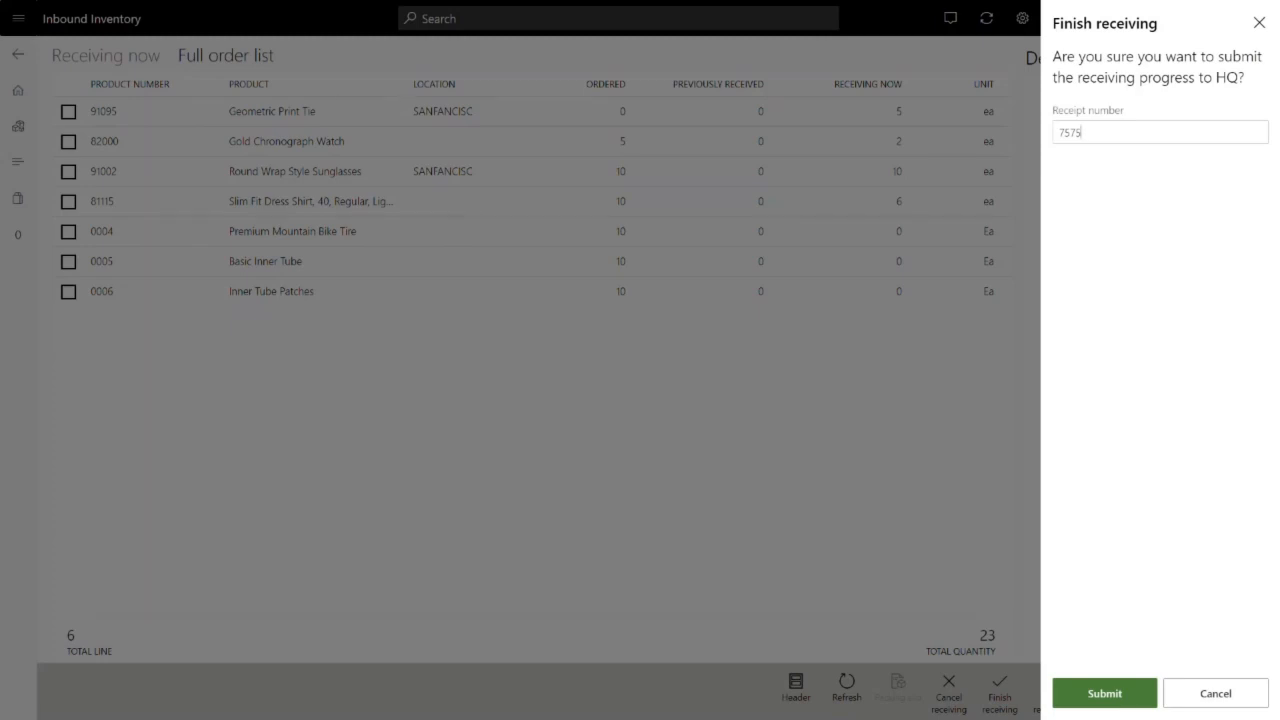
pyautogui.press('Return')
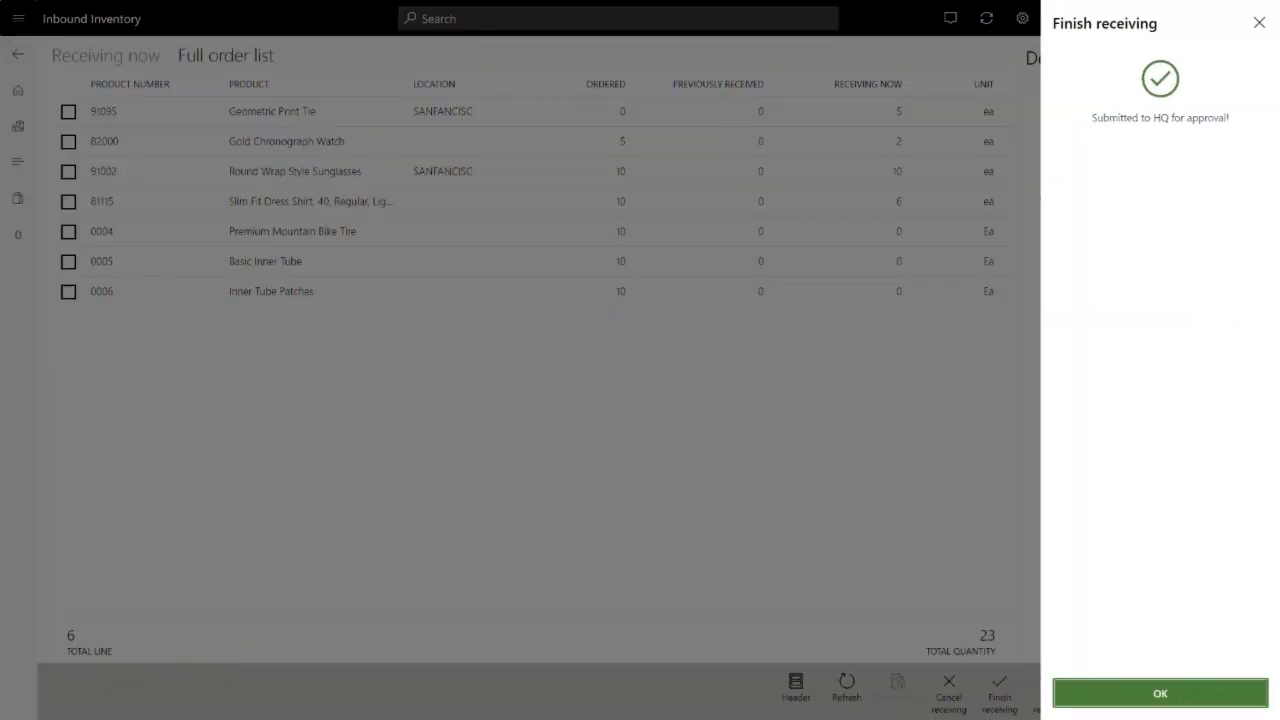
# Step: Acknowledge the HQ submission and examine the active, draft and complete order lists in Outbound inventory
pyautogui.press('Return')
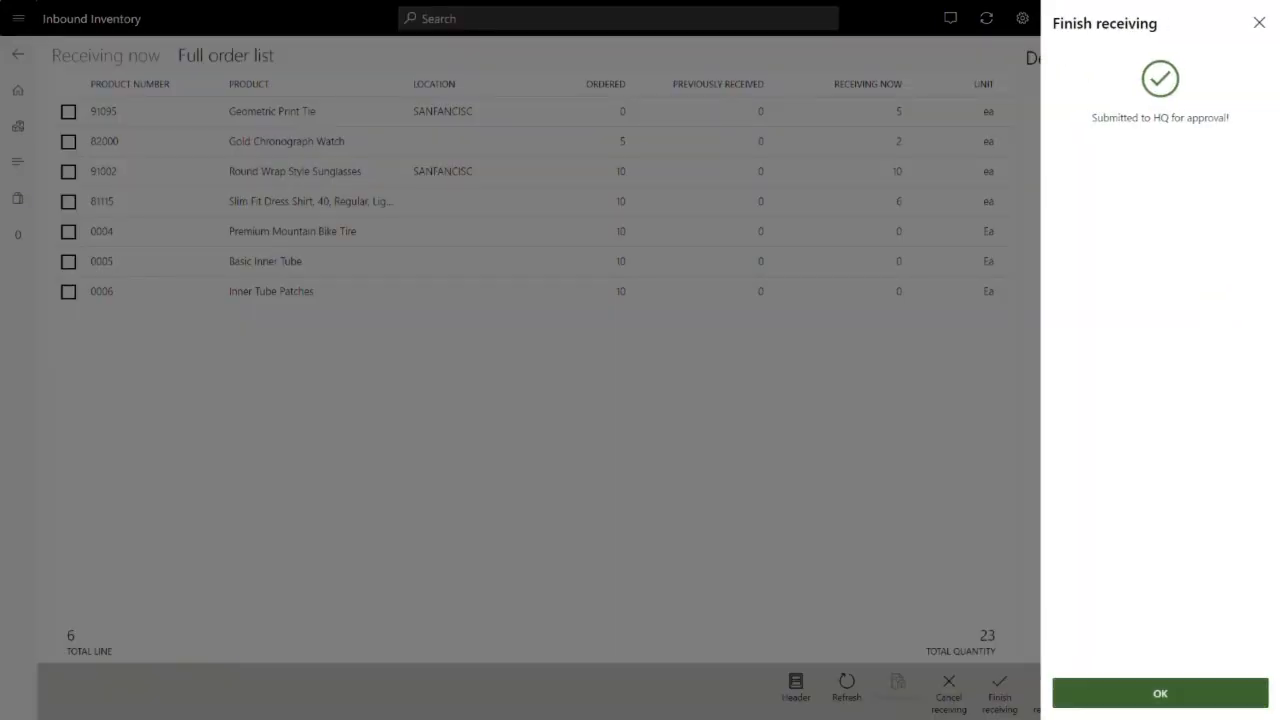
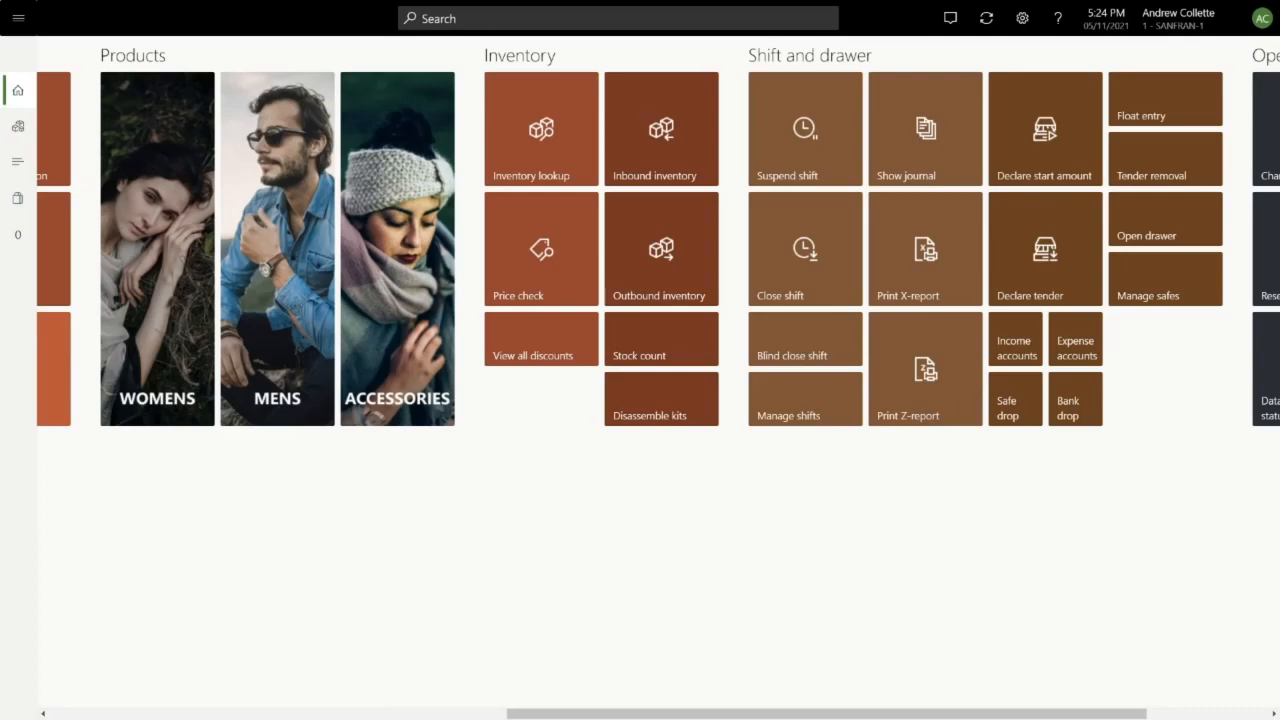
pyautogui.click(661, 249)
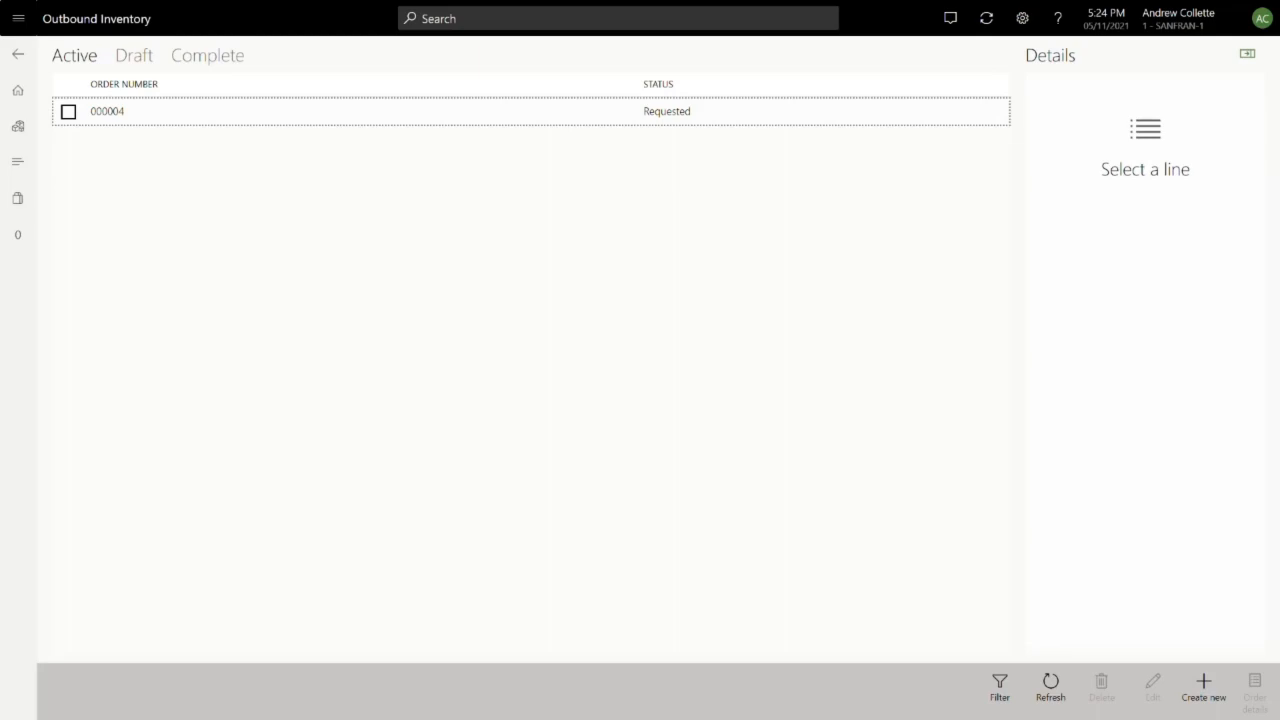
pyautogui.click(134, 56)
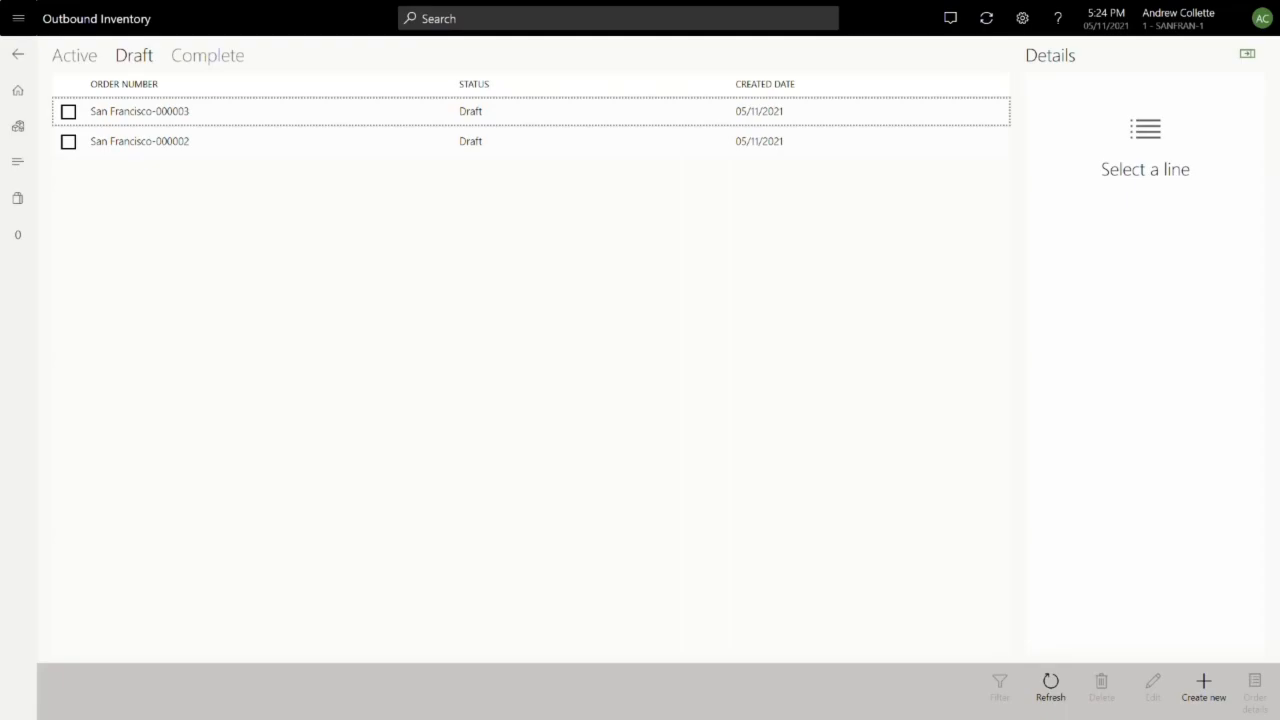
pyautogui.click(207, 56)
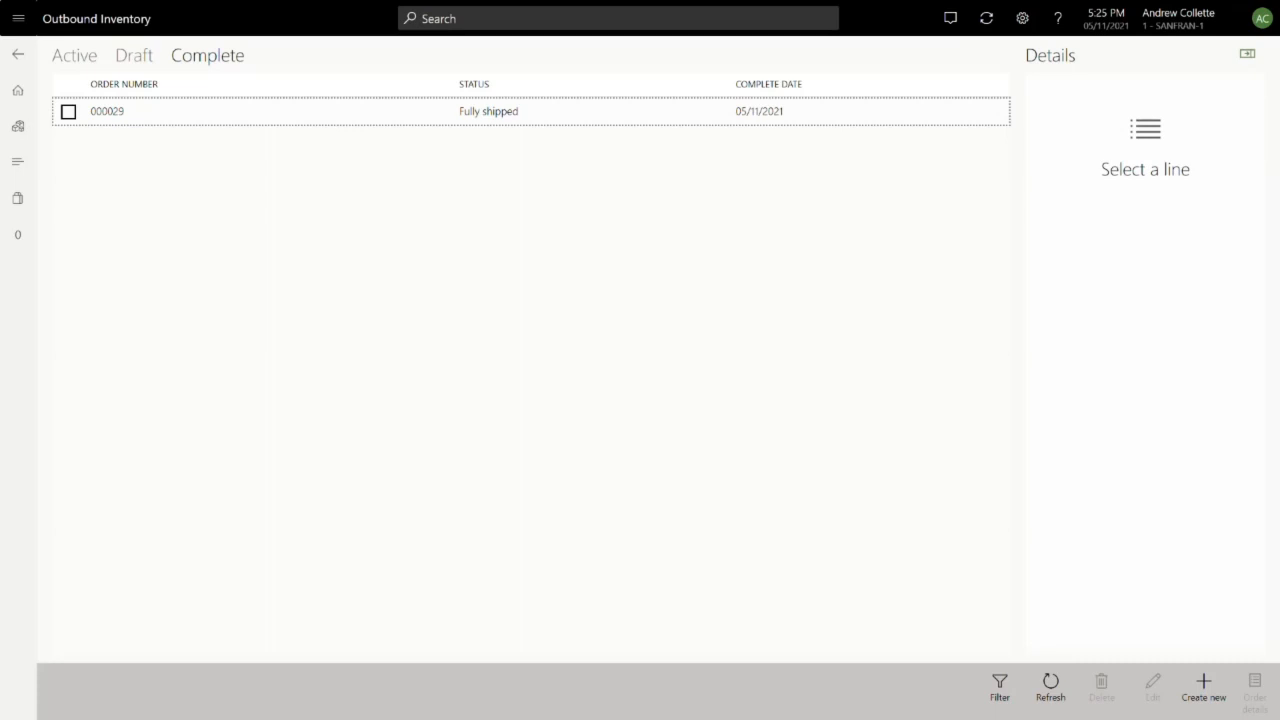
pyautogui.click(75, 56)
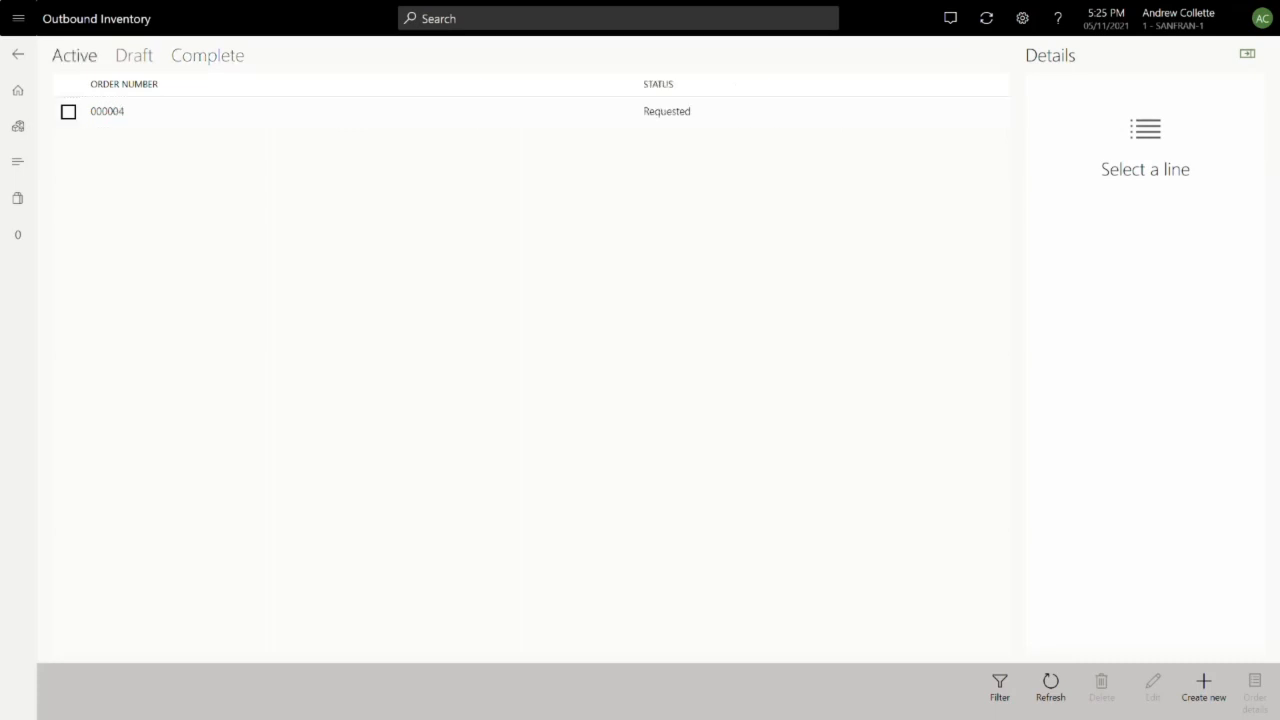
# Step: Open the requested outbound order's details and ship product 91002 from the Returns location with a quantity of 10
pyautogui.click(68, 112)
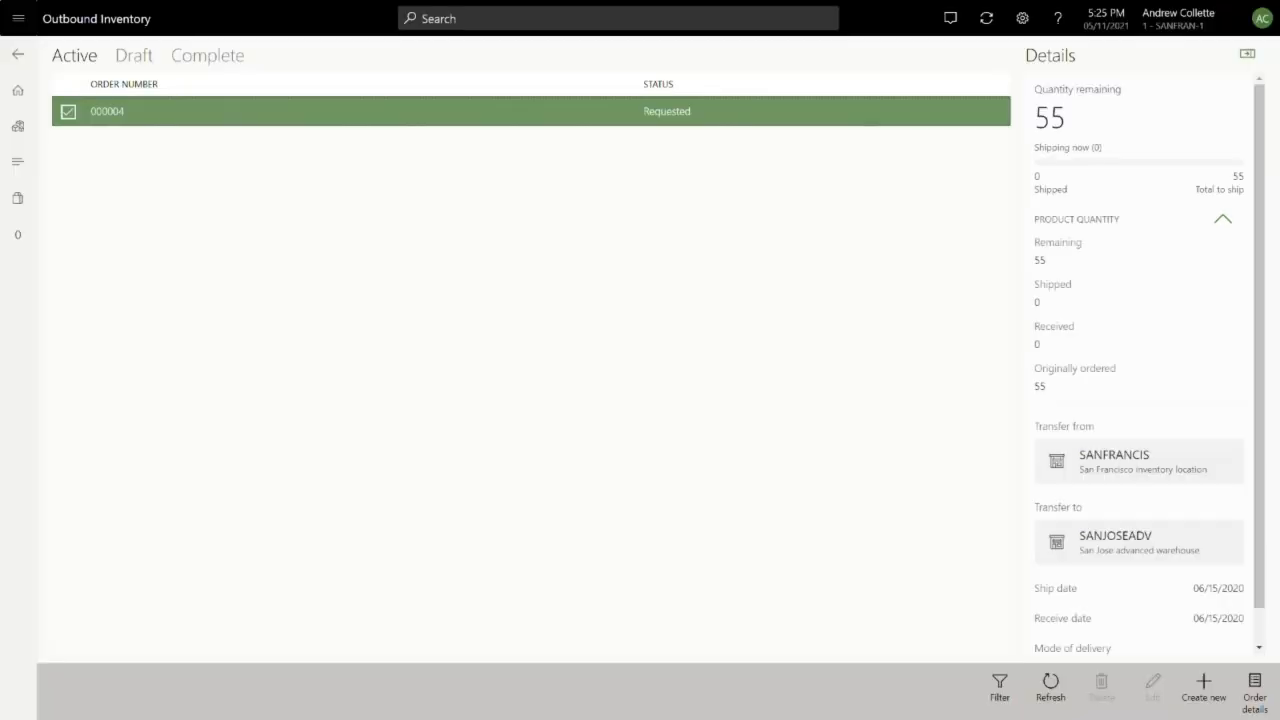
pyautogui.click(1254, 690)
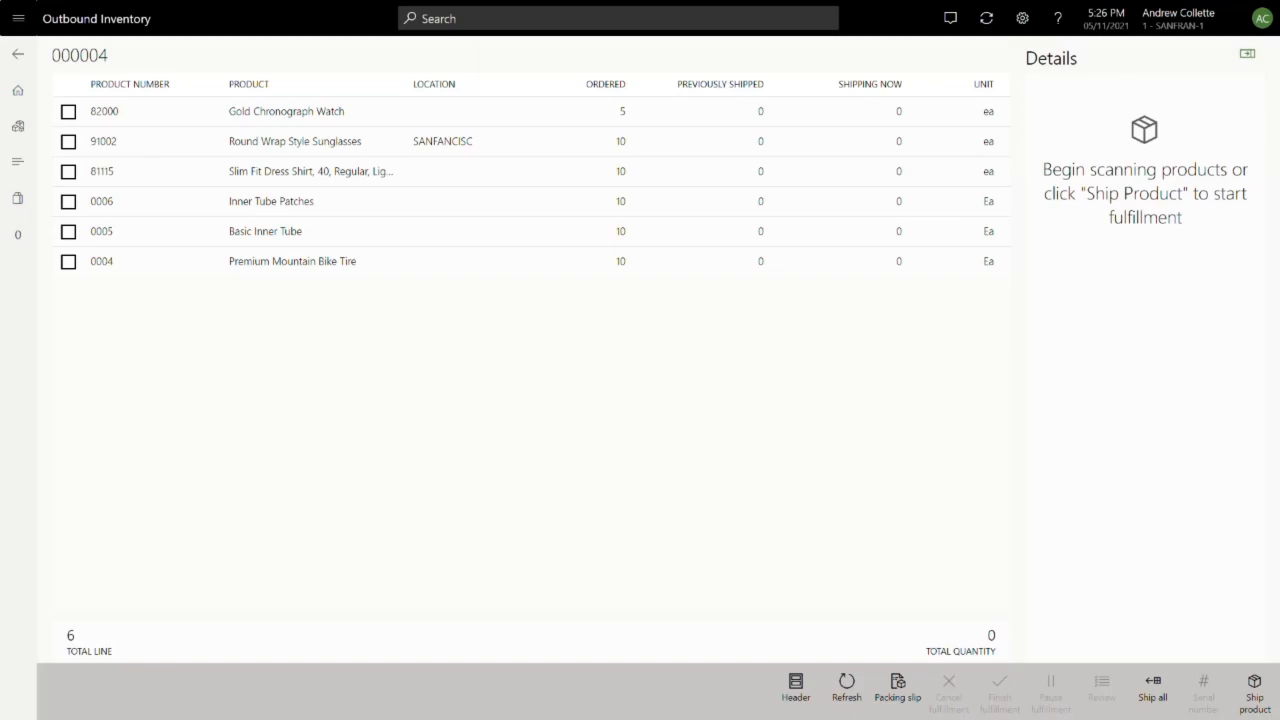
pyautogui.click(1254, 692)
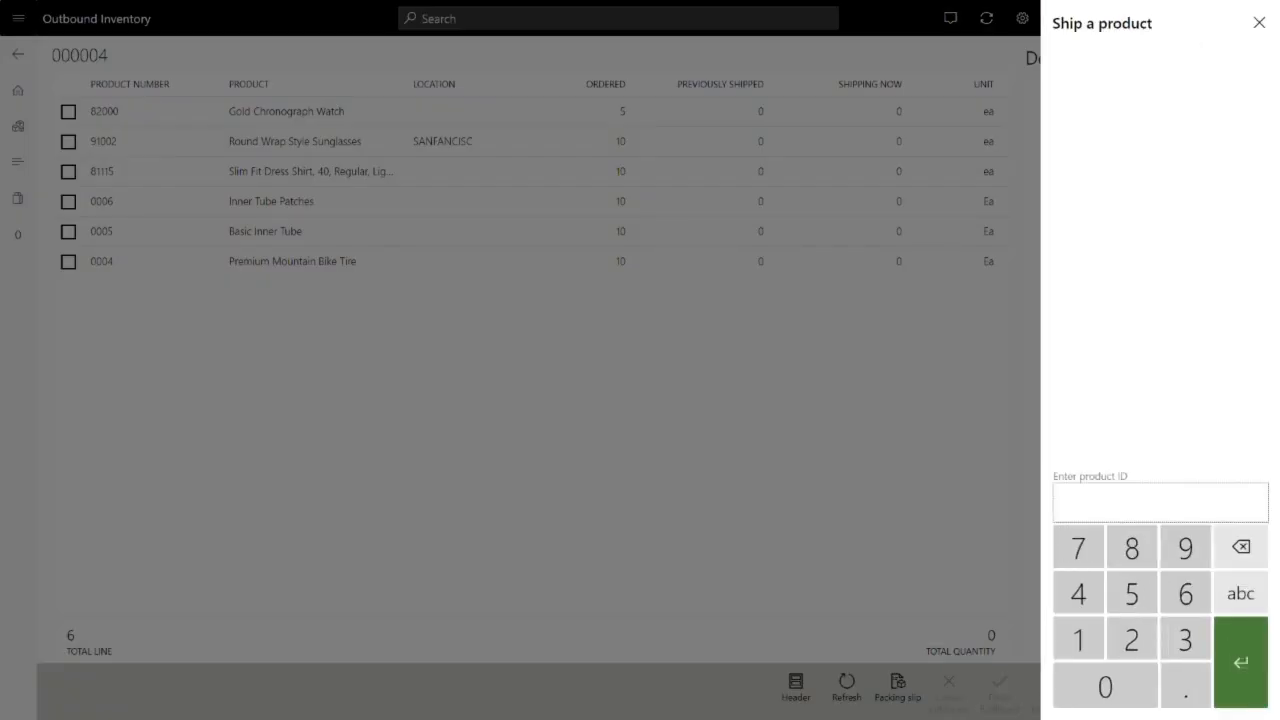
pyautogui.write('91002')
pyautogui.press('Return')
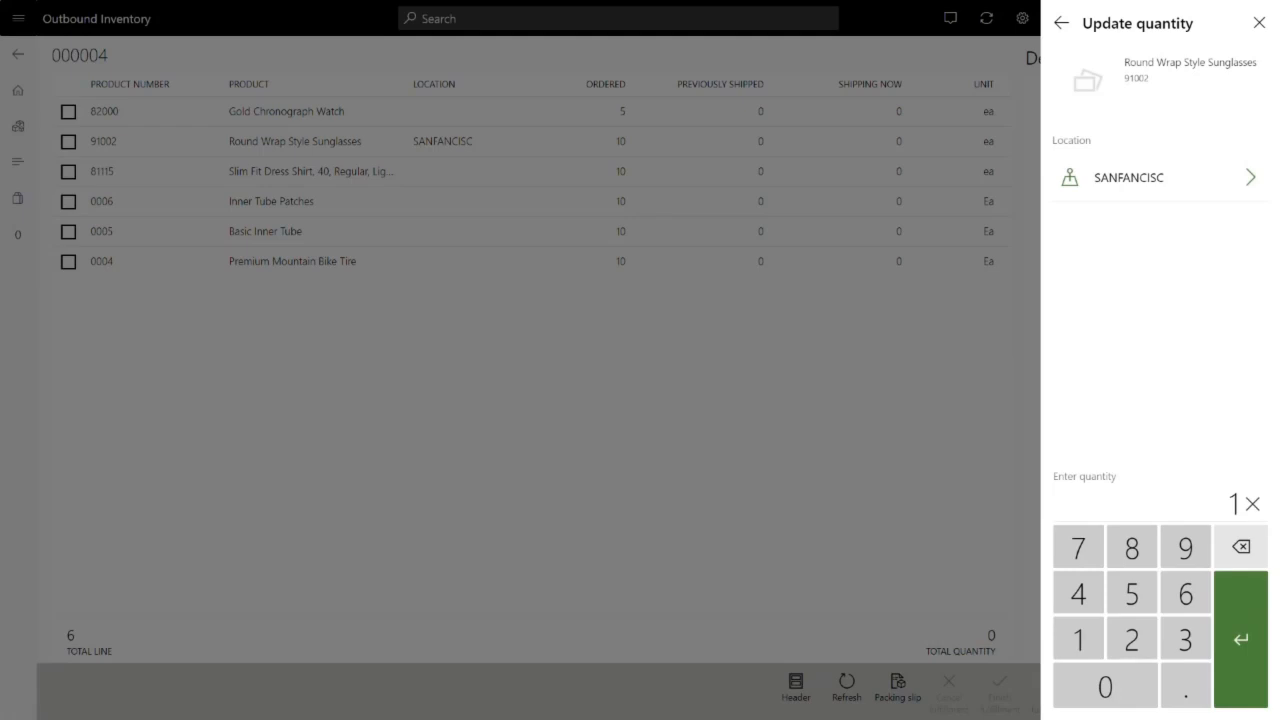
pyautogui.click(1160, 177)
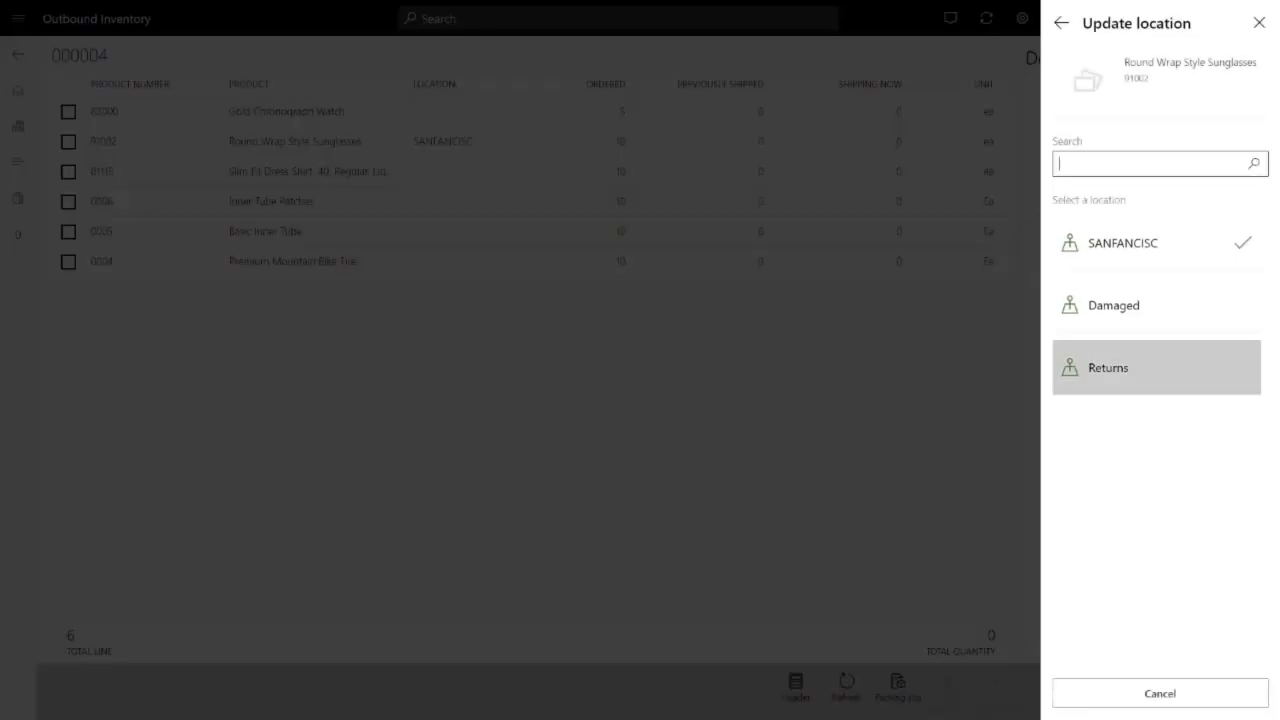
pyautogui.click(1156, 367)
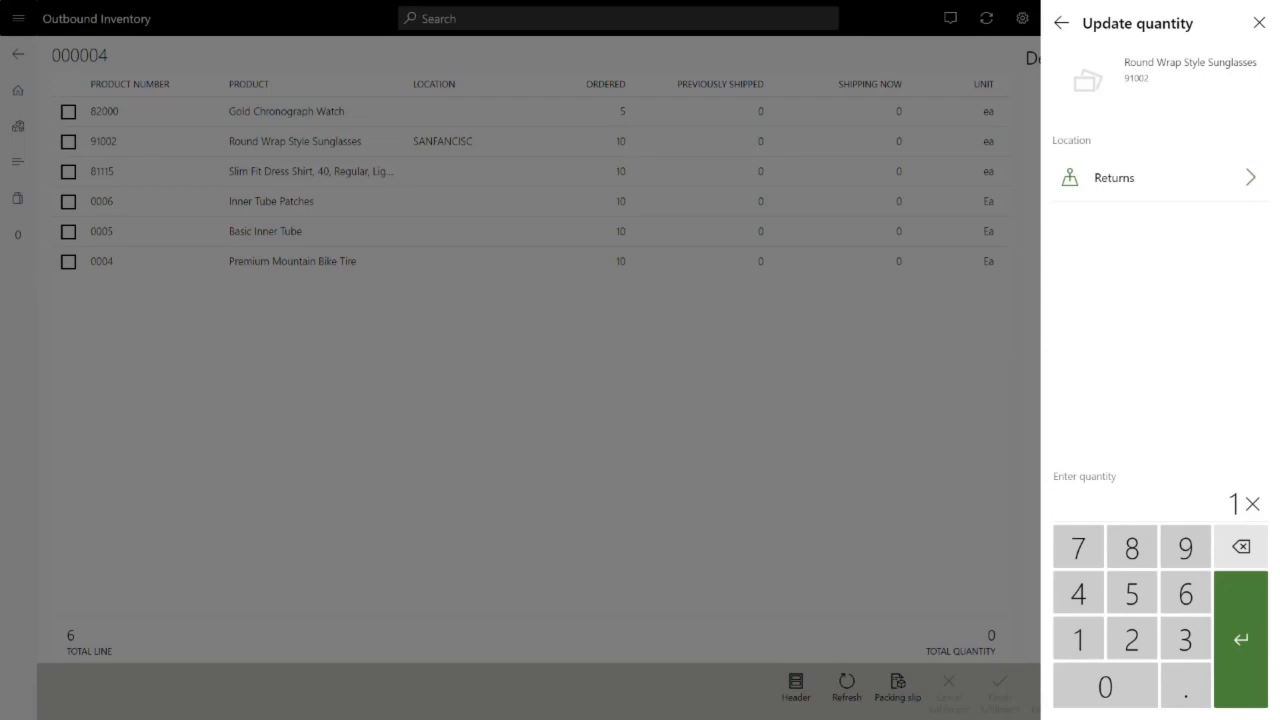
pyautogui.write('0')
pyautogui.press('Return')
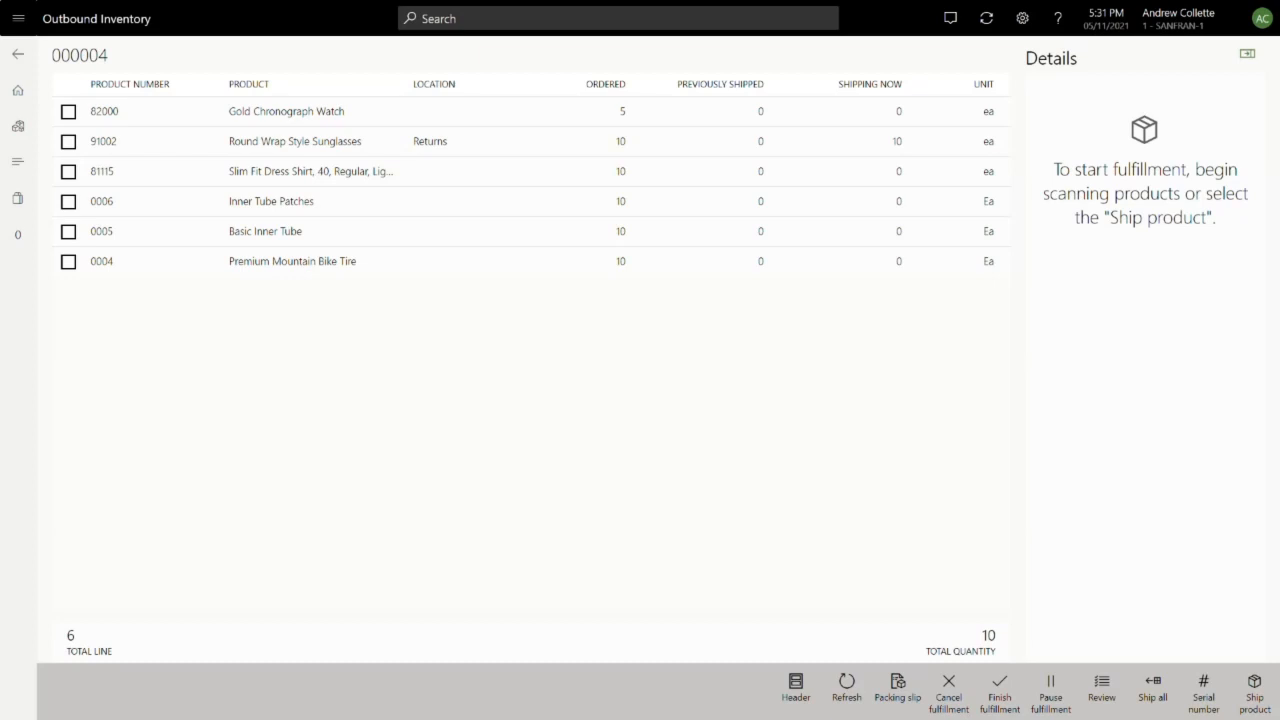
# Step: Set the shipping quantity of the Gold Chronograph Watch to 1 and register serial number 0002 for it
pyautogui.click(68, 112)
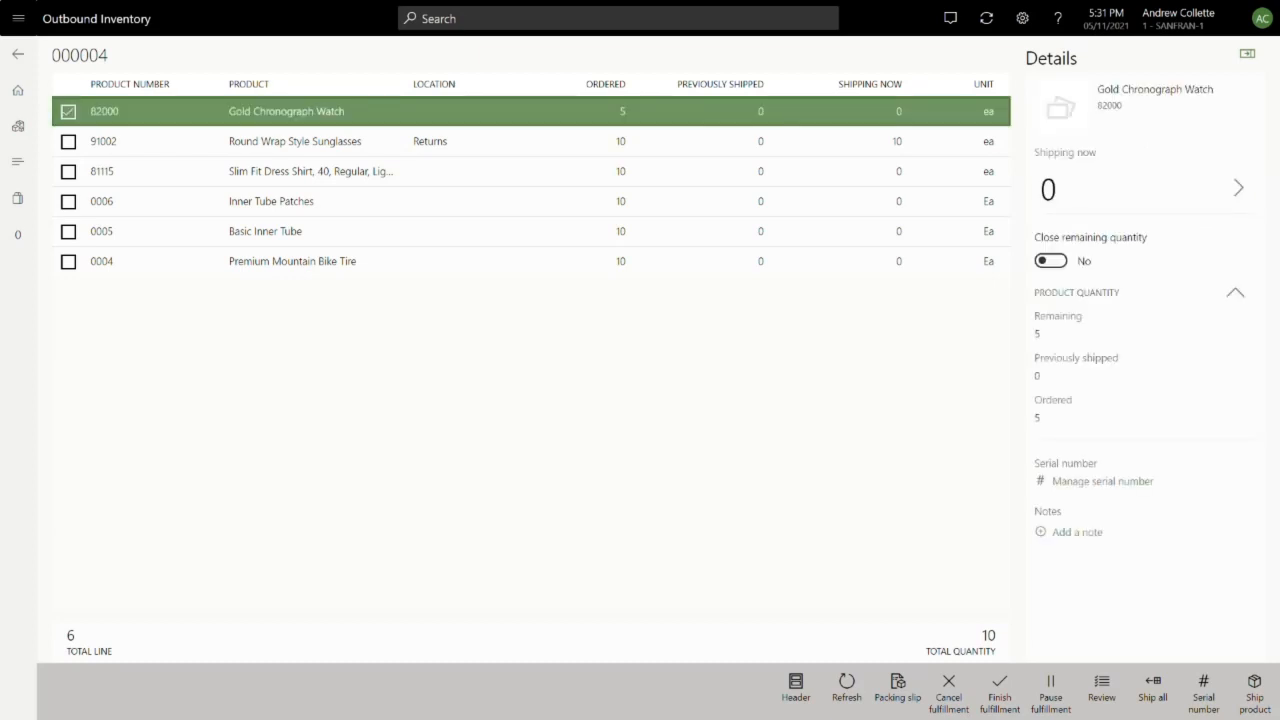
pyautogui.click(1238, 188)
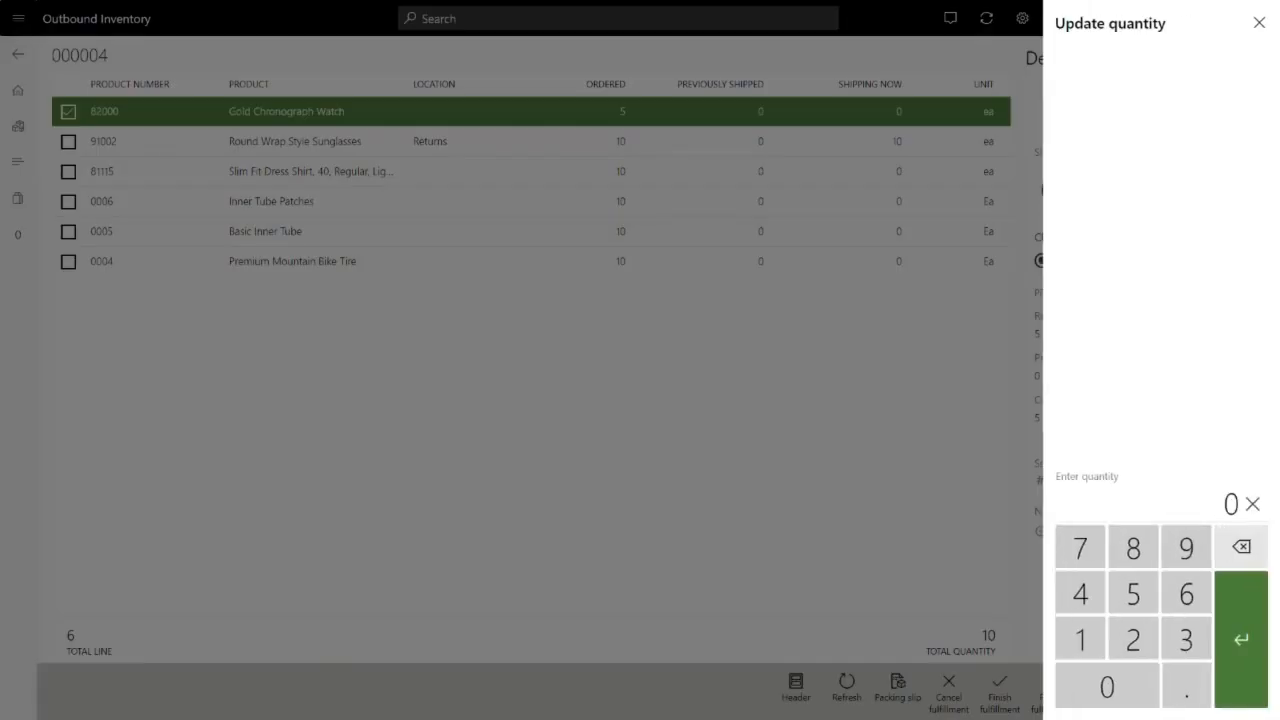
pyautogui.write('1')
pyautogui.press('Return')
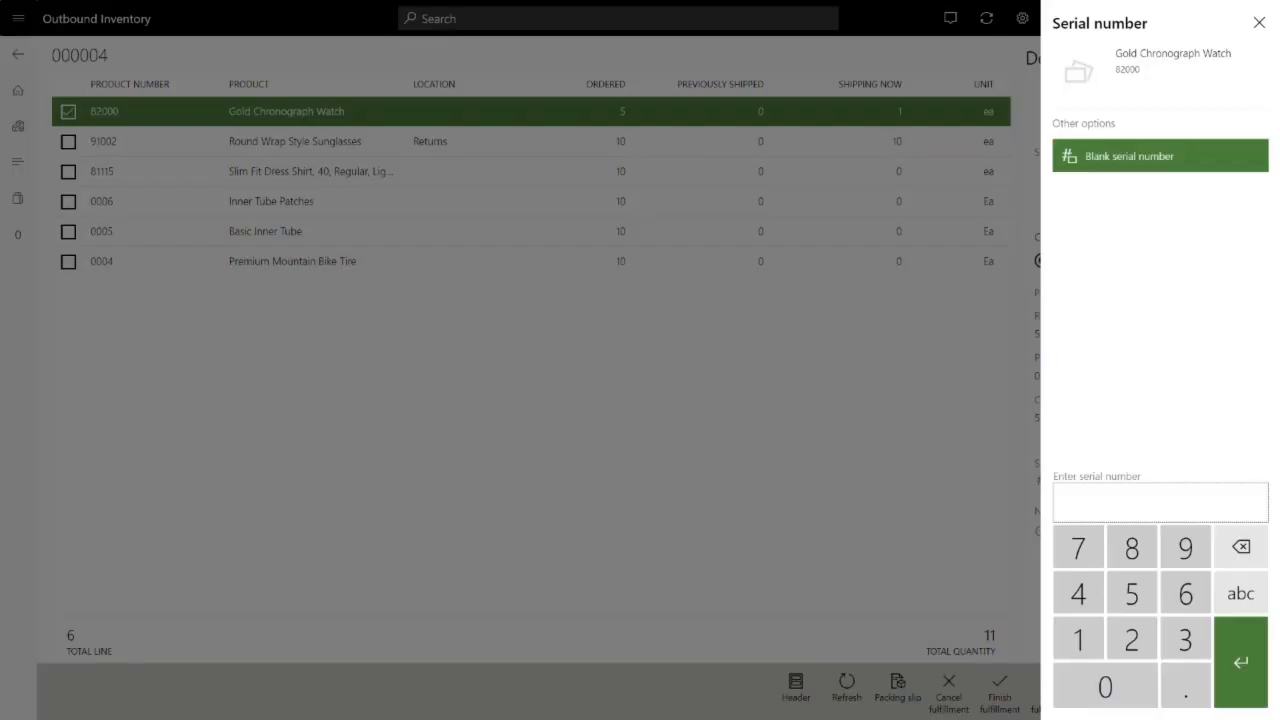
pyautogui.write('0002')
pyautogui.press('Return')
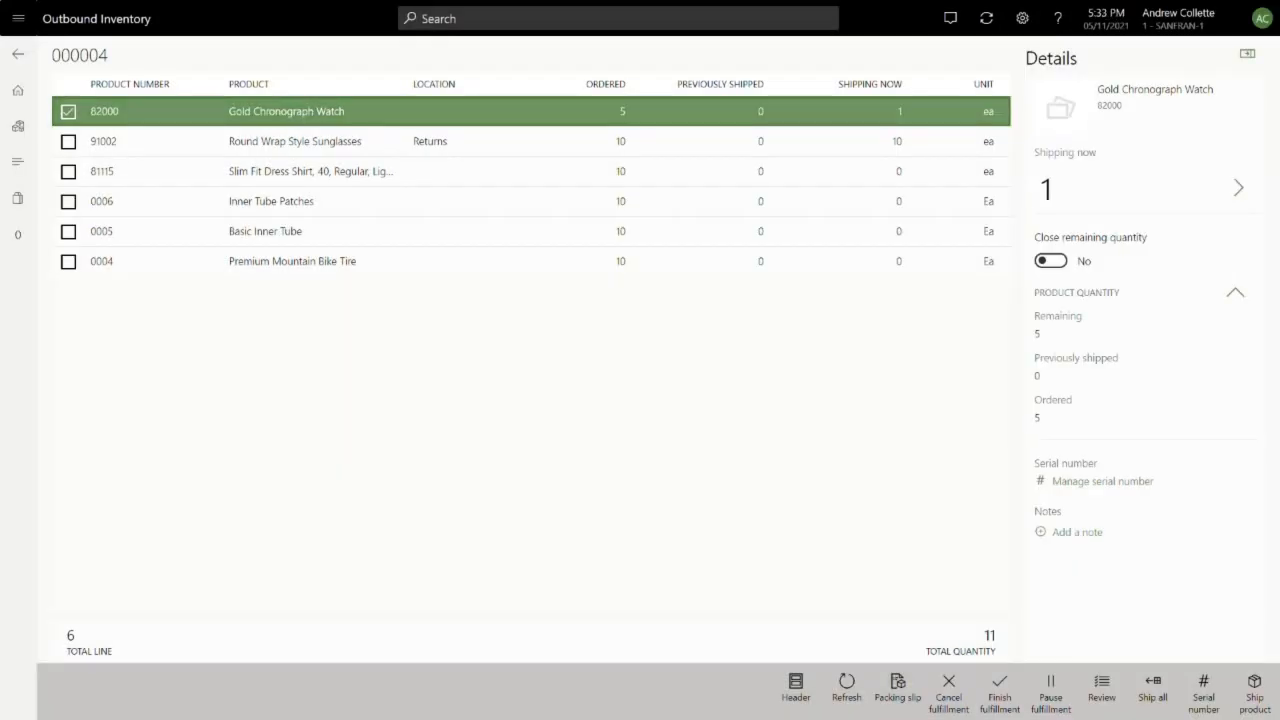
# Step: Set the shipping quantity of the Slim Fit Dress Shirt to 6 and close its remaining quantity
pyautogui.click(531, 171)
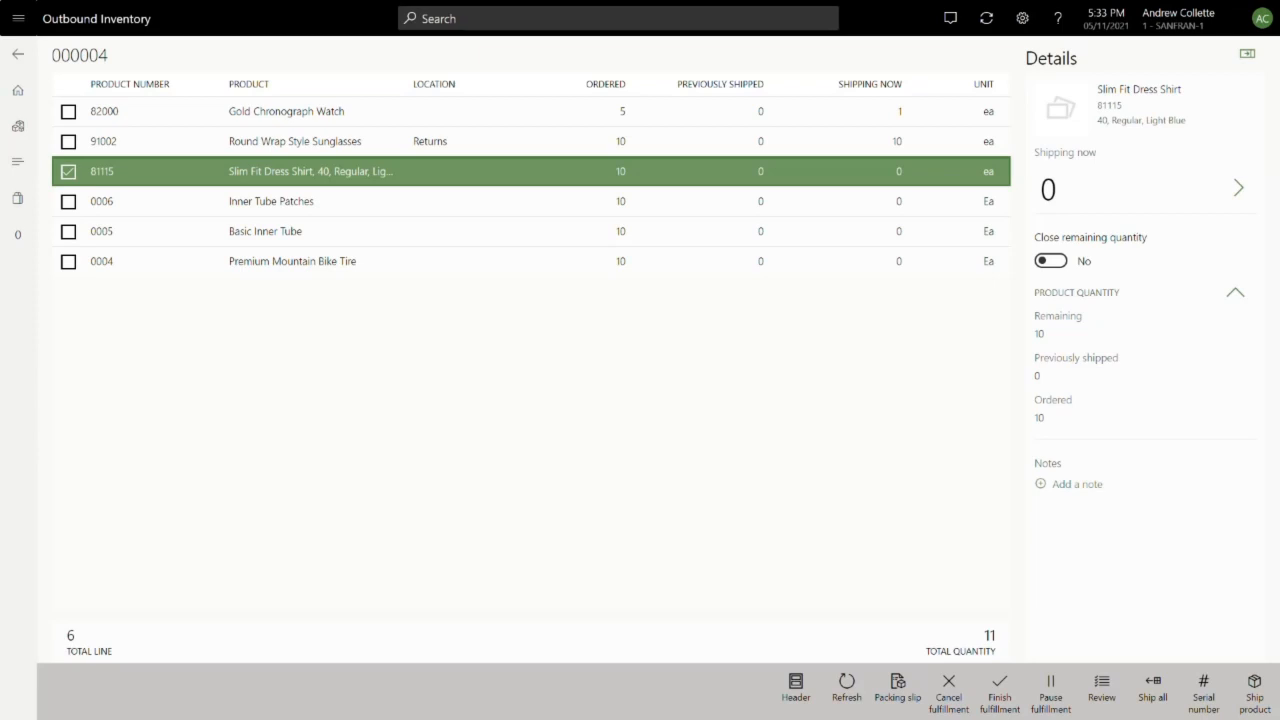
pyautogui.click(1238, 188)
pyautogui.write('6')
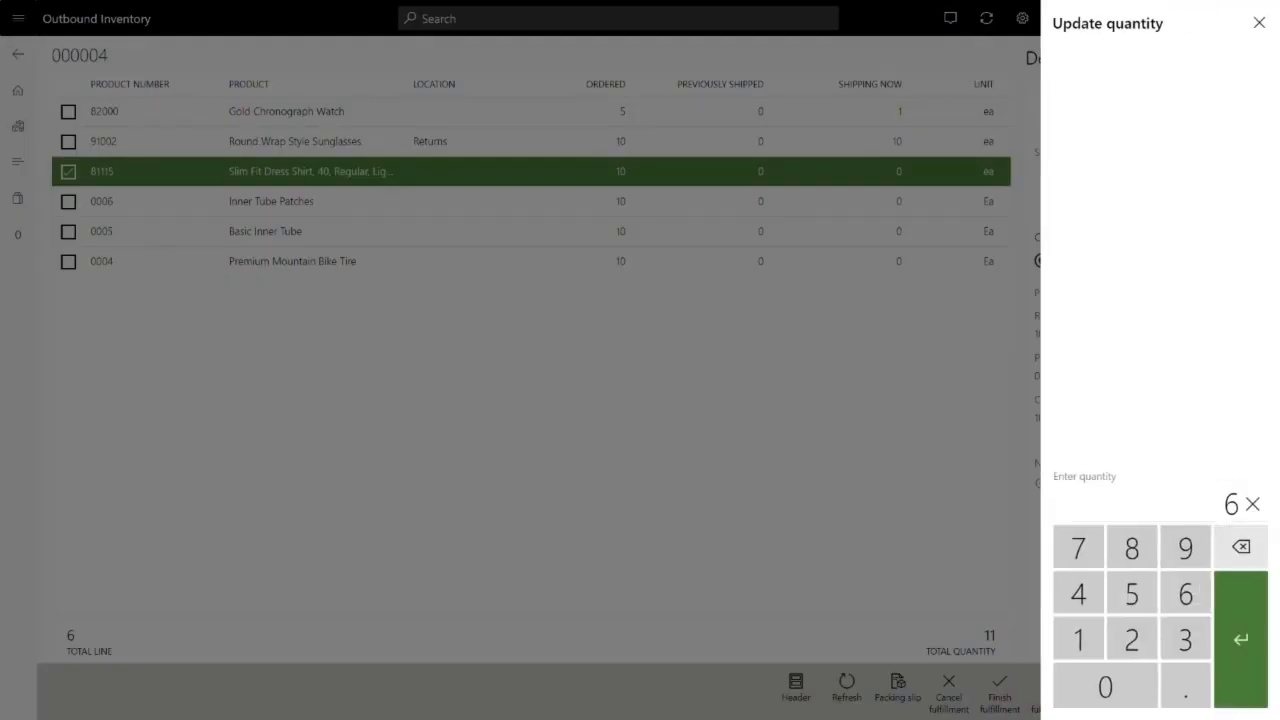
pyautogui.press('Return')
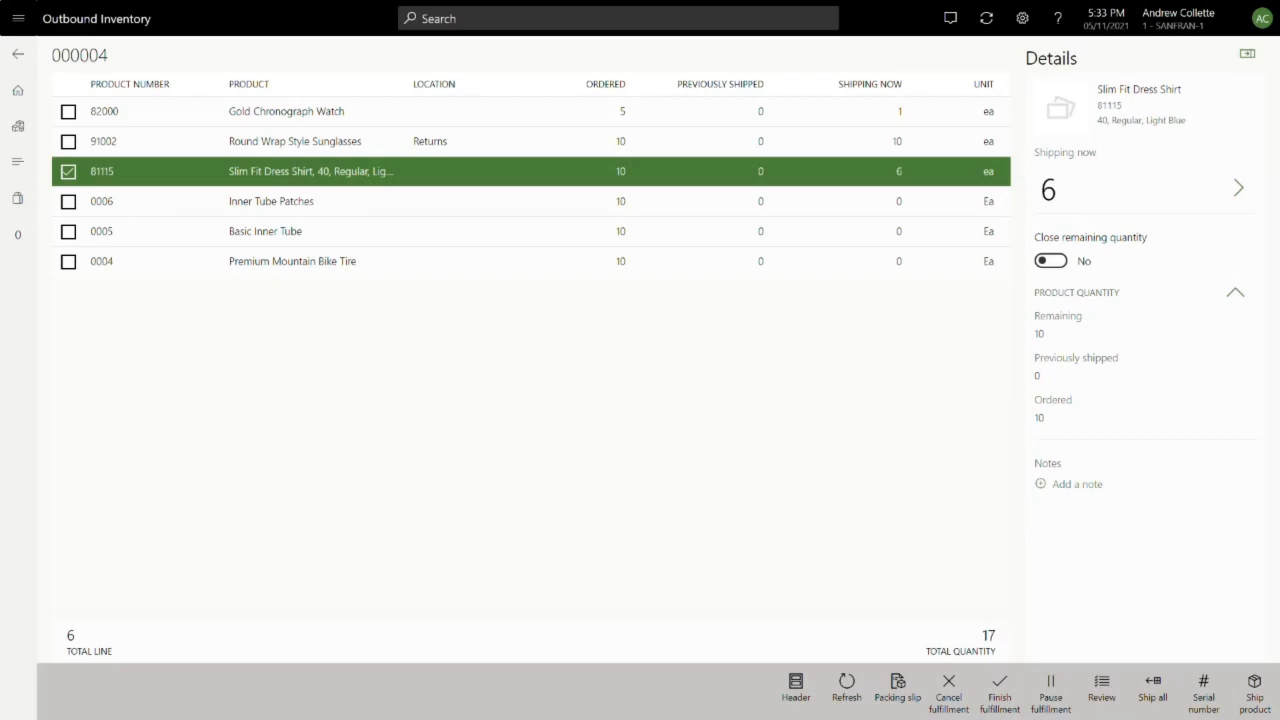
pyautogui.click(1051, 261)
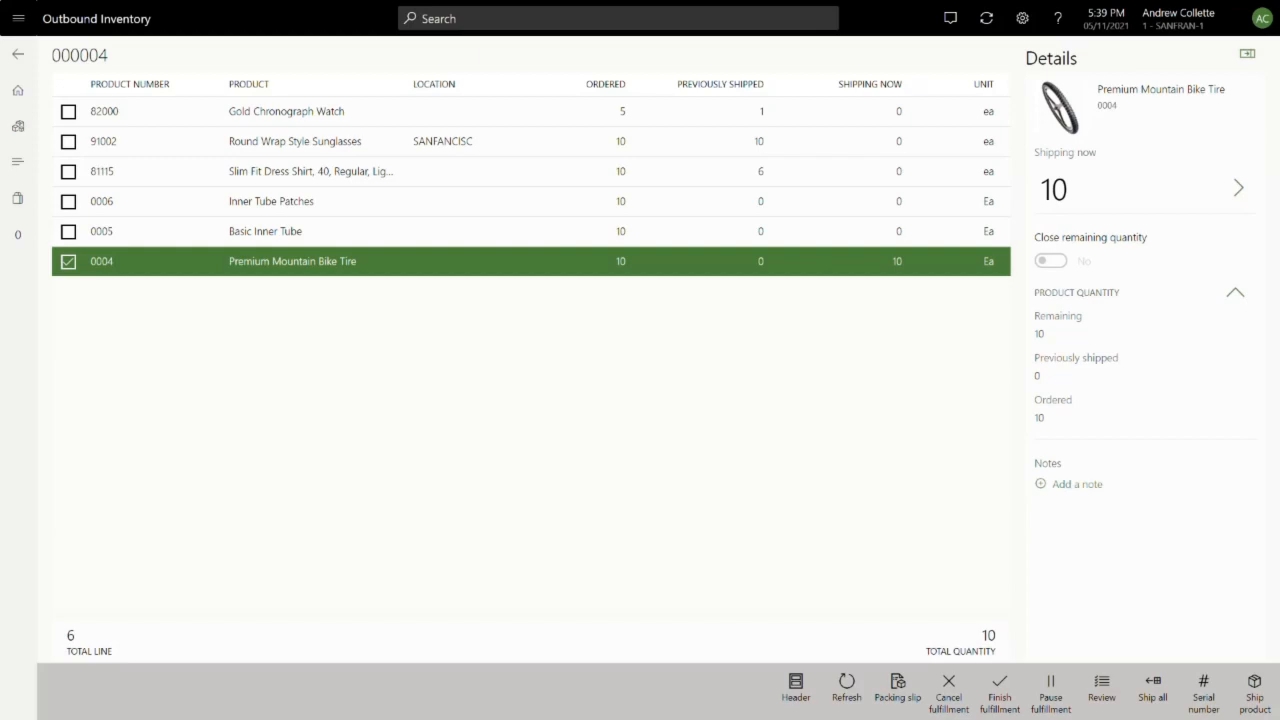
# Step: Pause fulfillment of the outbound order and acknowledge the pause
pyautogui.click(1050, 692)
pyautogui.click(1215, 692)
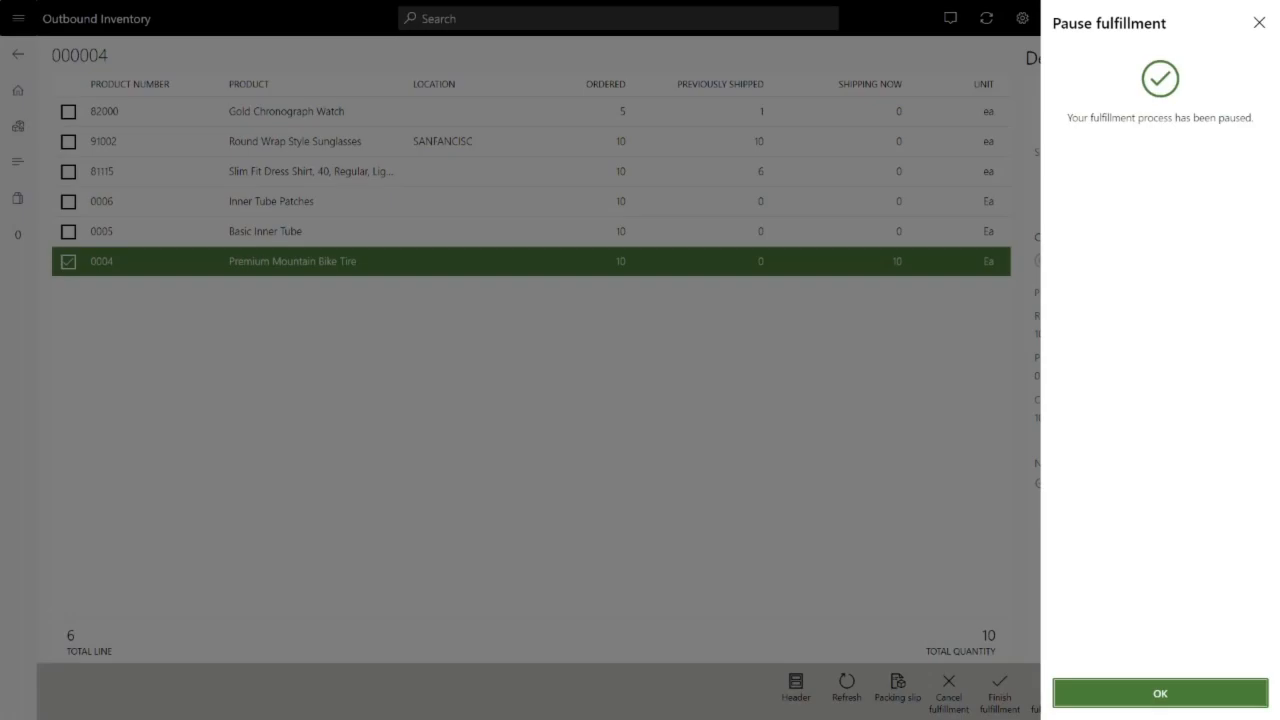
pyautogui.click(1160, 693)
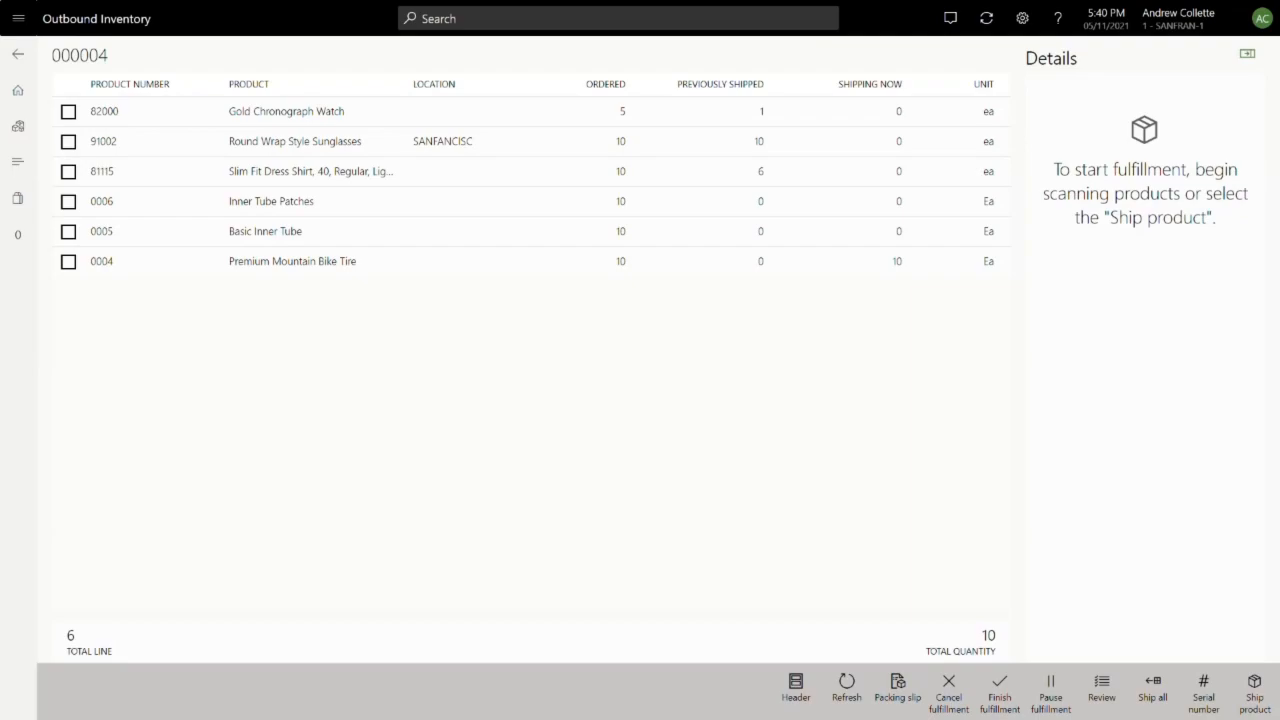
# Step: Finish fulfillment of the outbound order by submitting the progress to HQ
pyautogui.click(1000, 692)
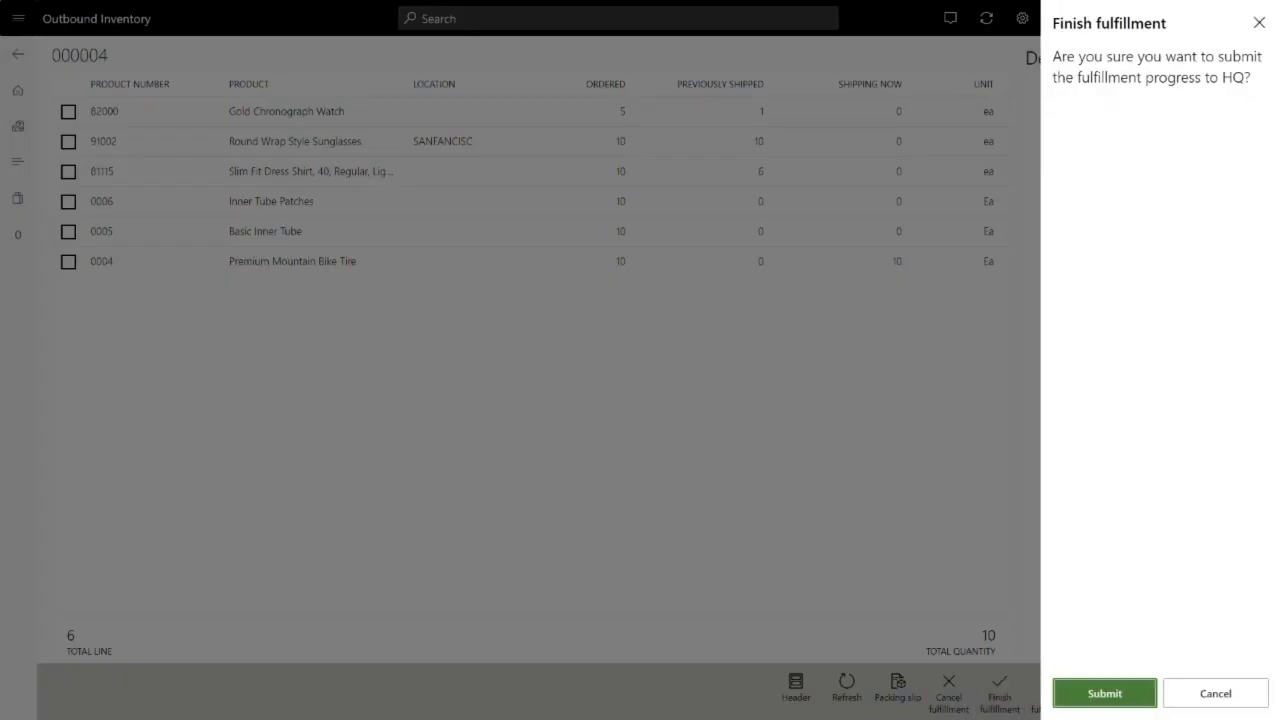
pyautogui.click(1104, 693)
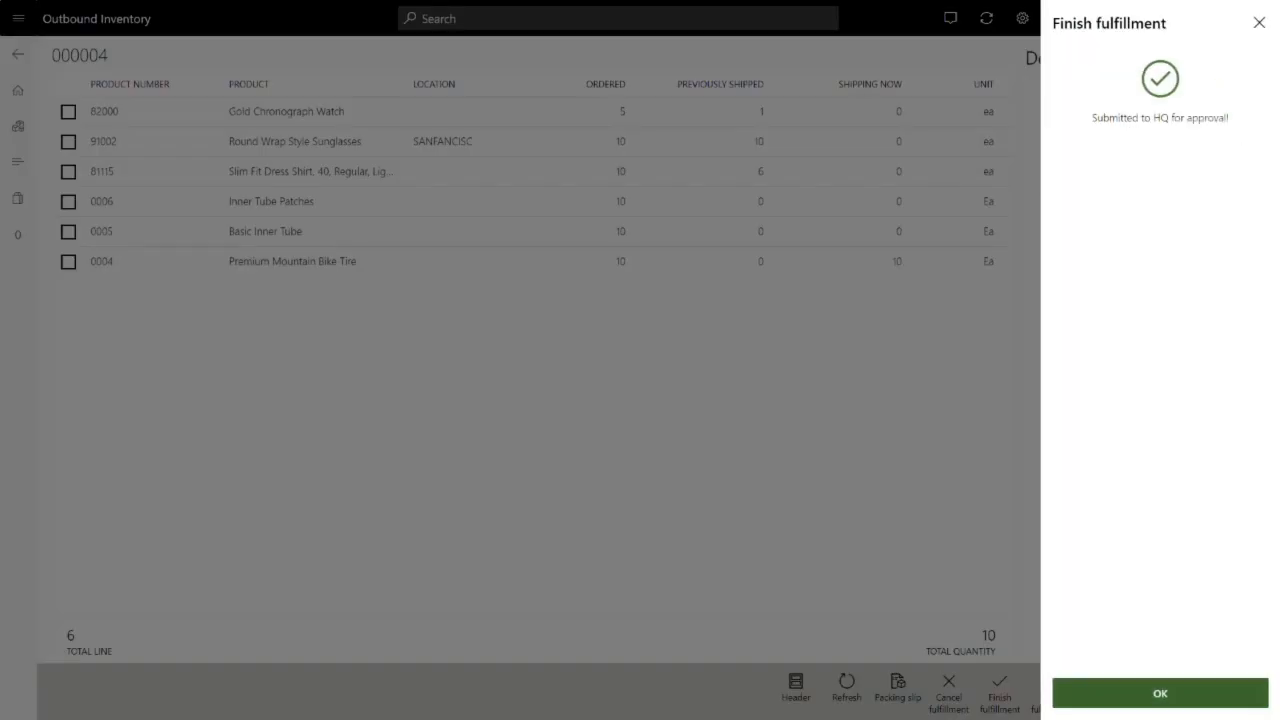
pyautogui.click(1160, 693)
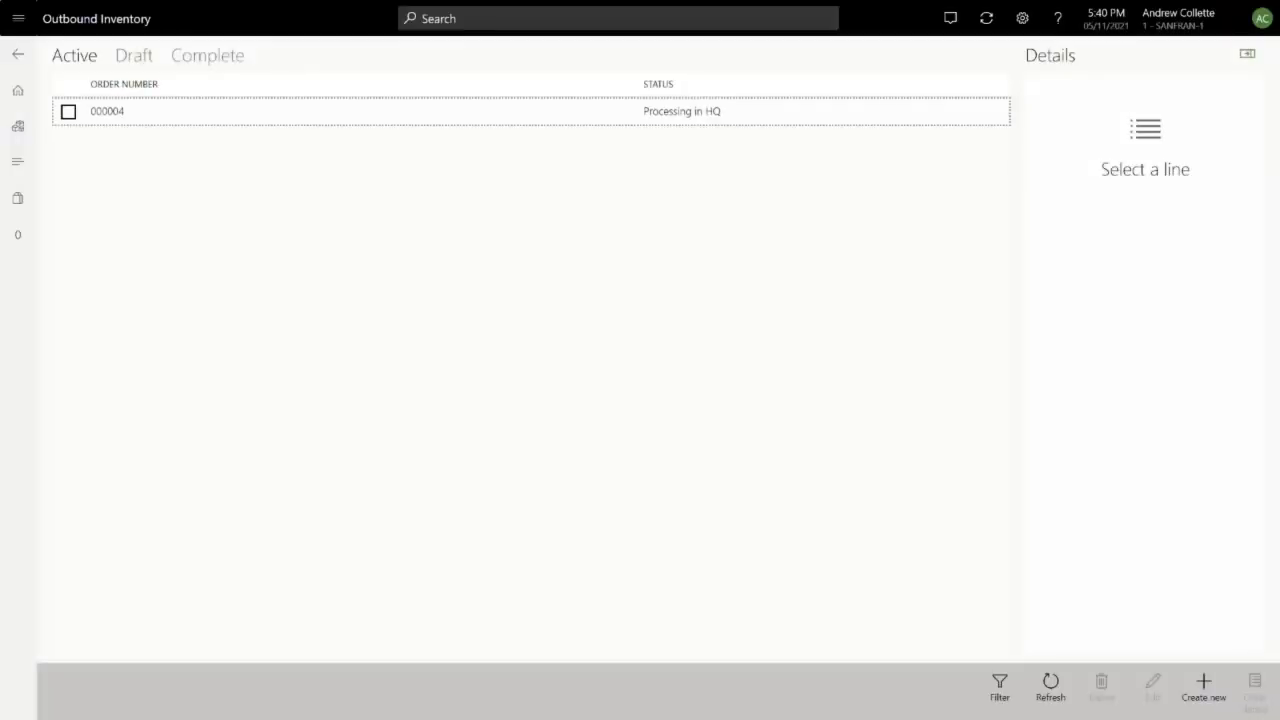
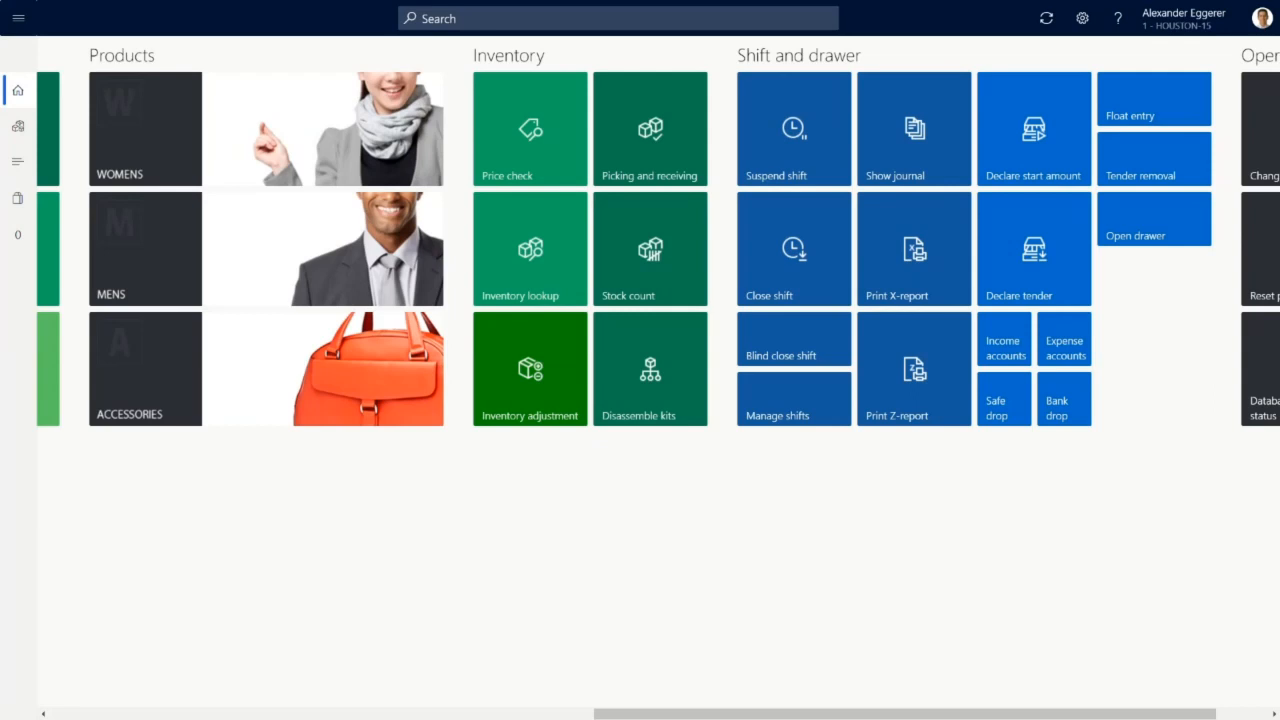
# Step: Create an inventory adjustment with the Samples journal, checking the Samples and Miscounted journal name settings in Finance and Operations along the way
pyautogui.click(530, 369)
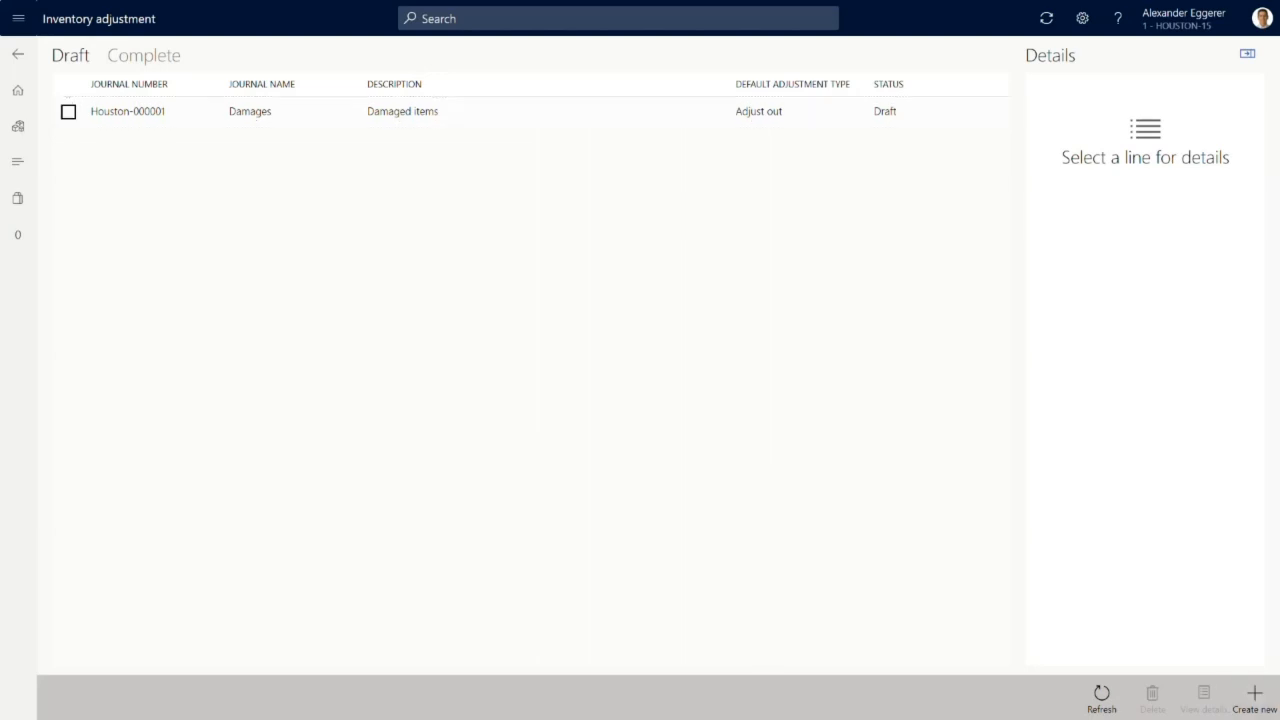
pyautogui.click(1254, 698)
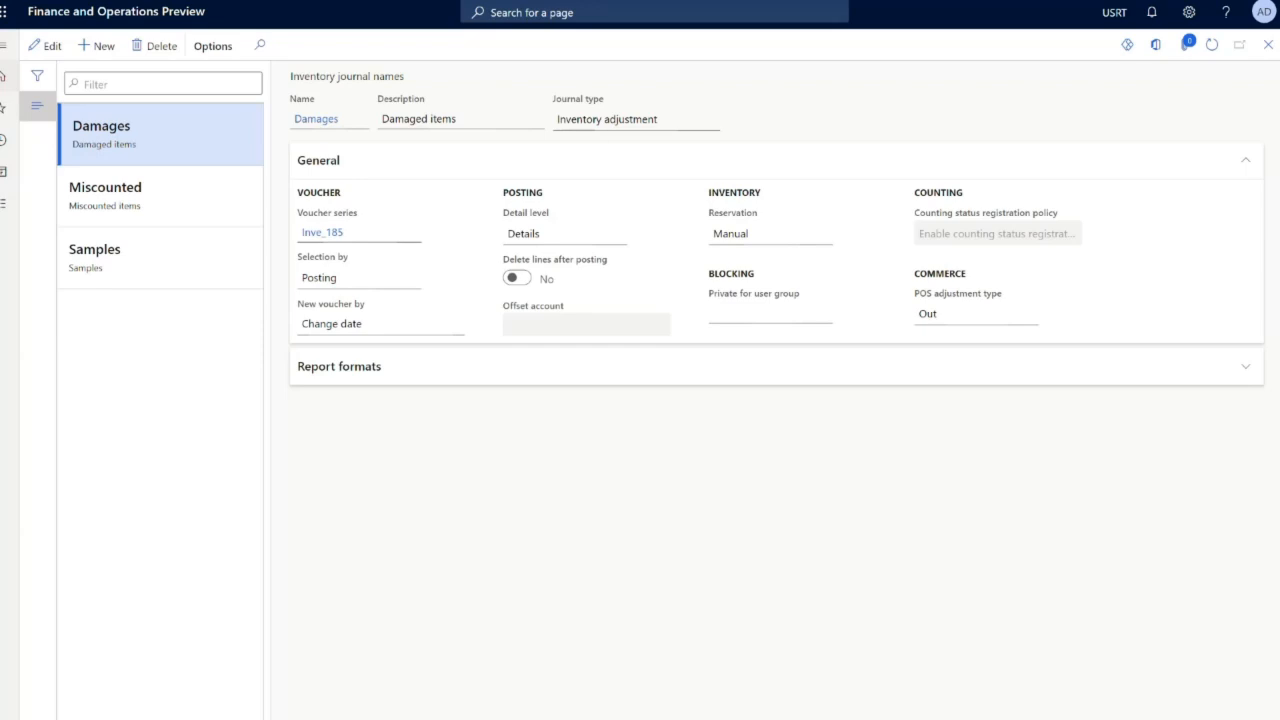
pyautogui.click(112, 256)
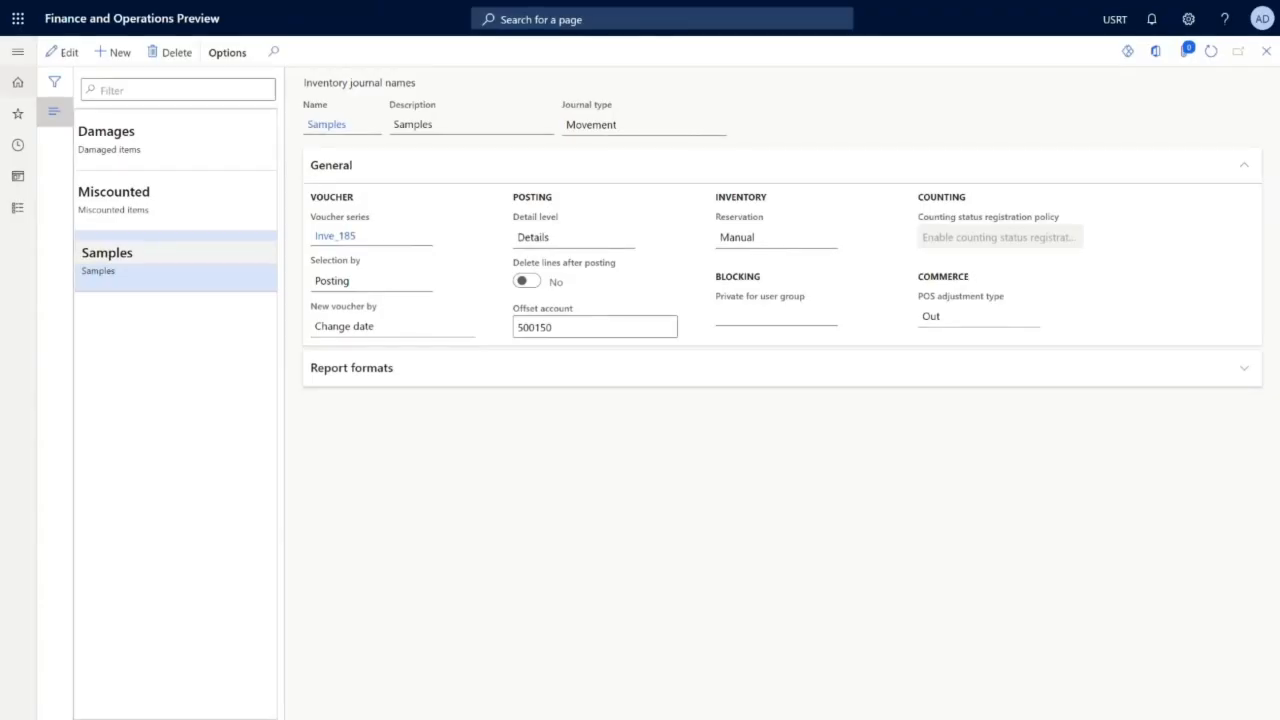
pyautogui.click(140, 210)
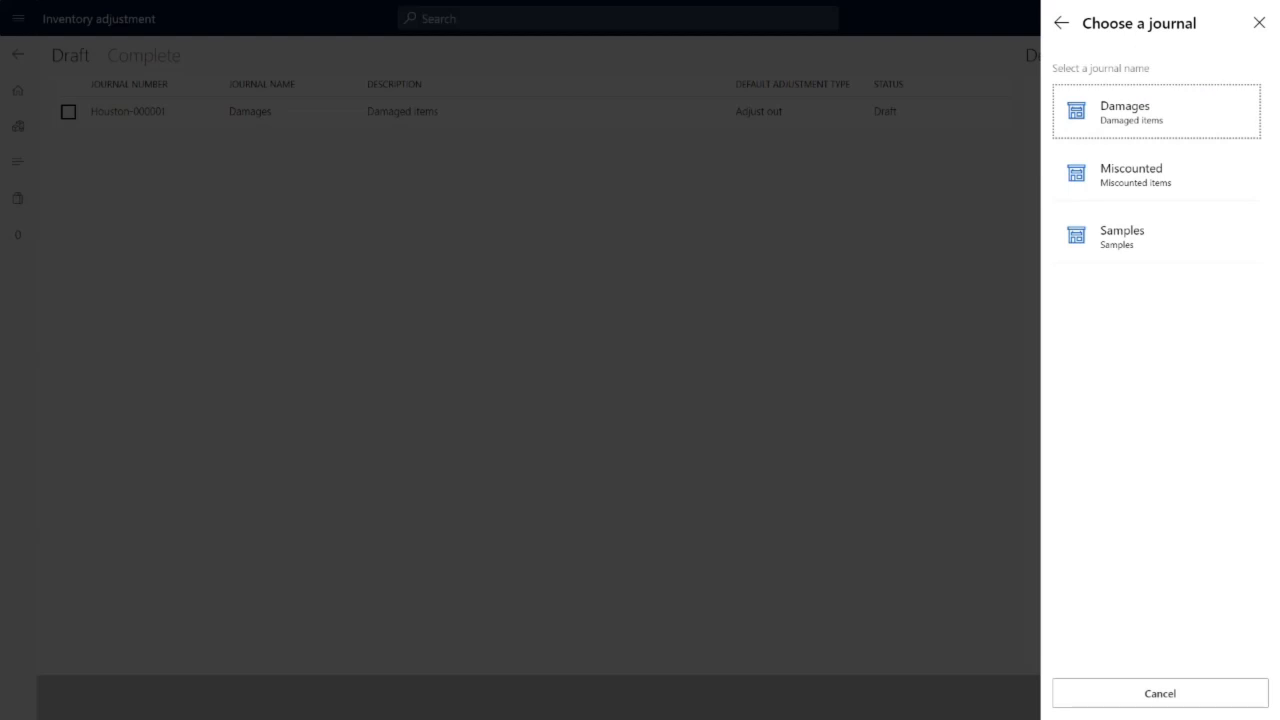
pyautogui.click(1156, 237)
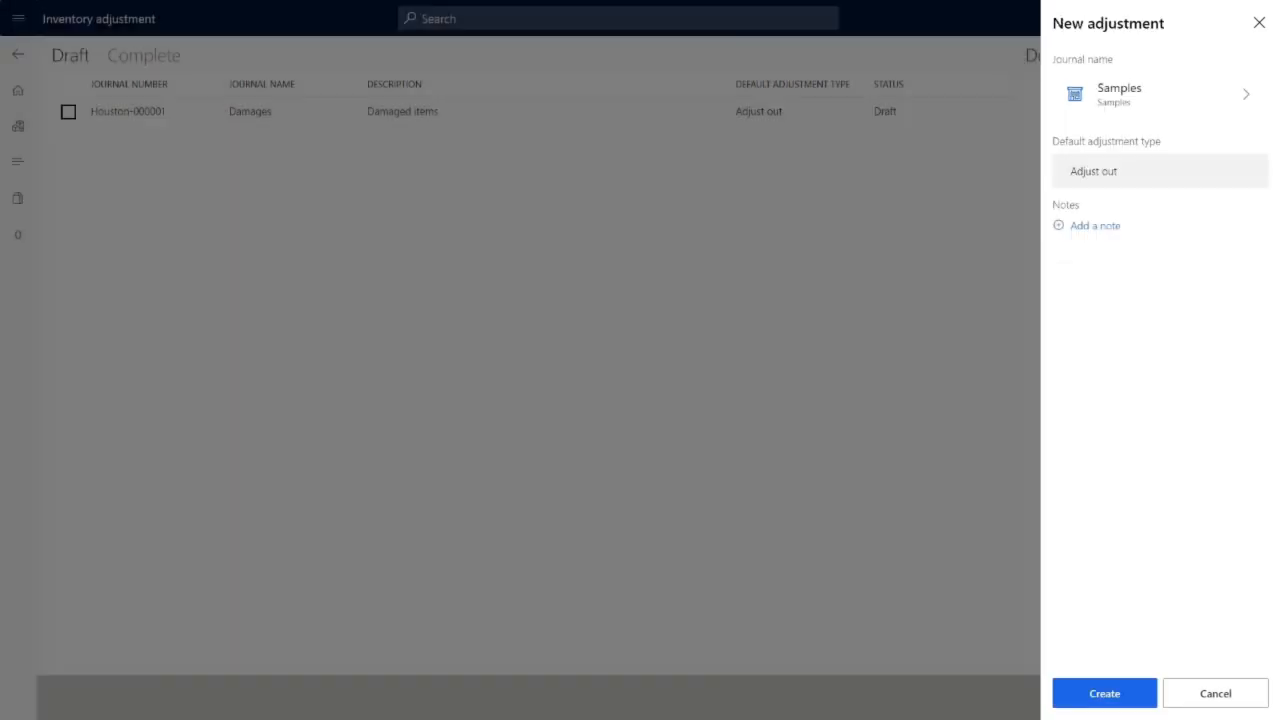
pyautogui.click(1105, 693)
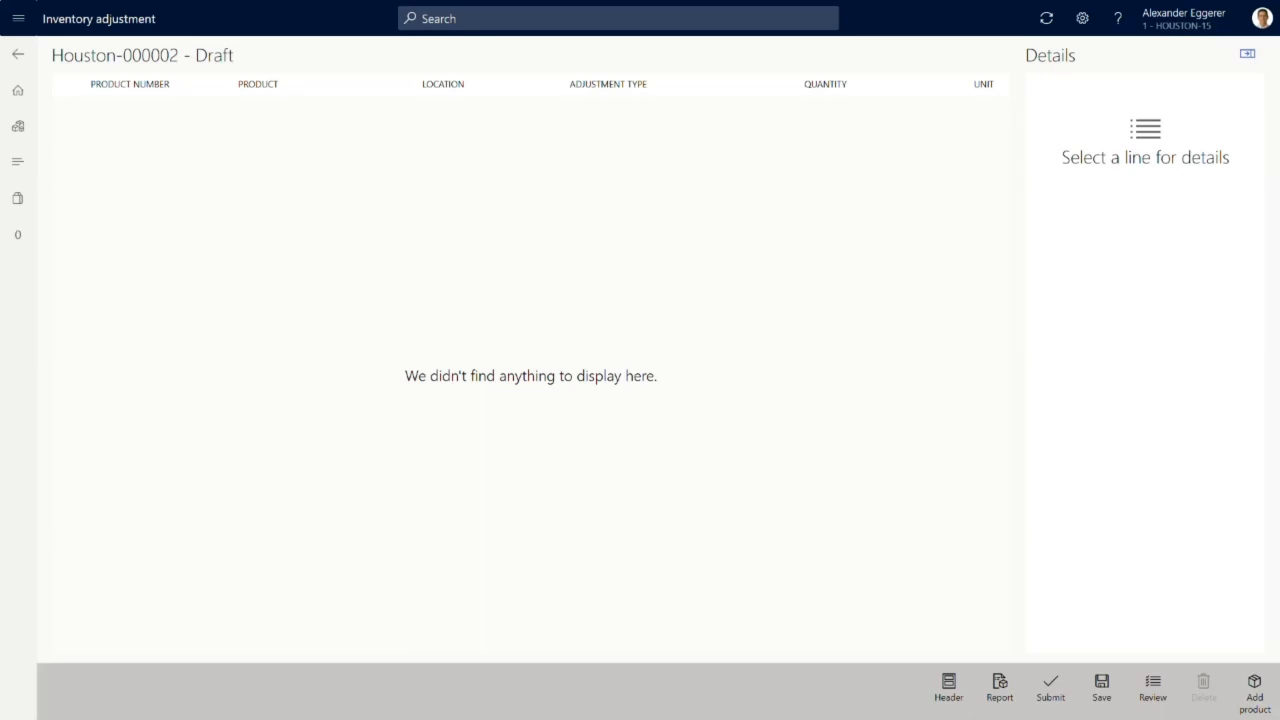
# Step: Add product 91002 (Round Wrap Style Sunglasses) to the adjustment with quantity 3 and location Return
pyautogui.click(1254, 691)
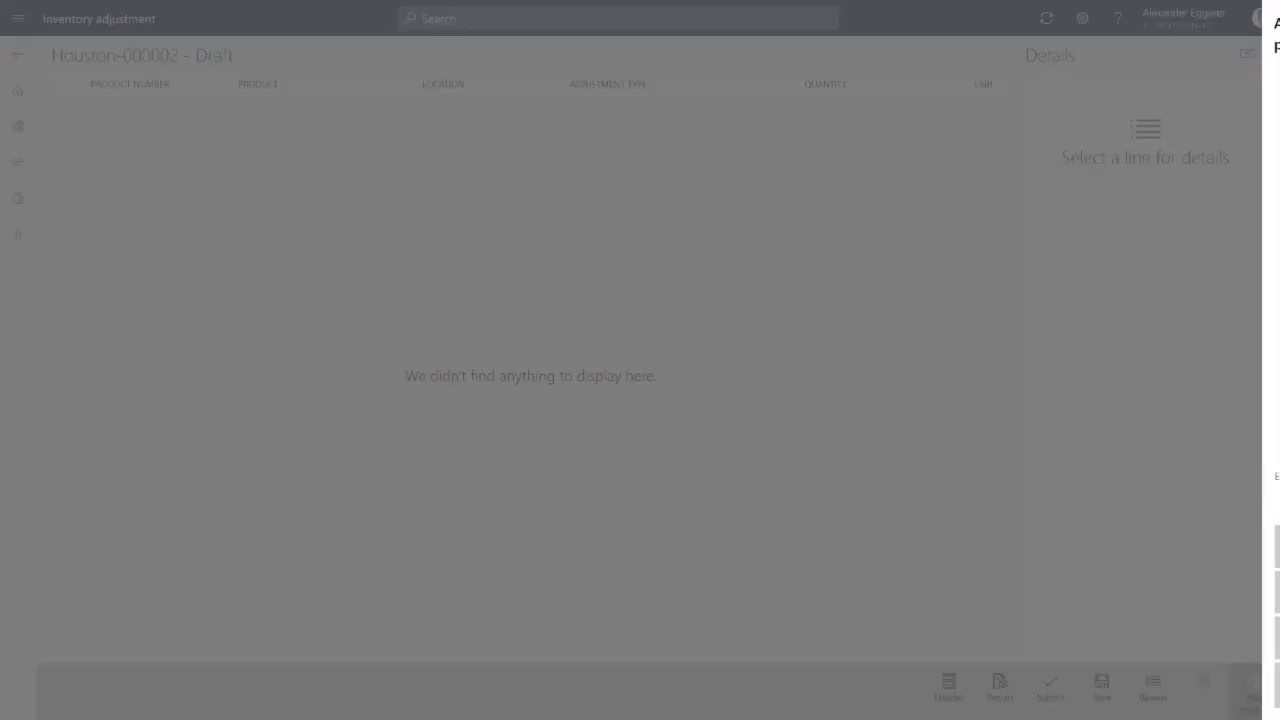
pyautogui.write('91002')
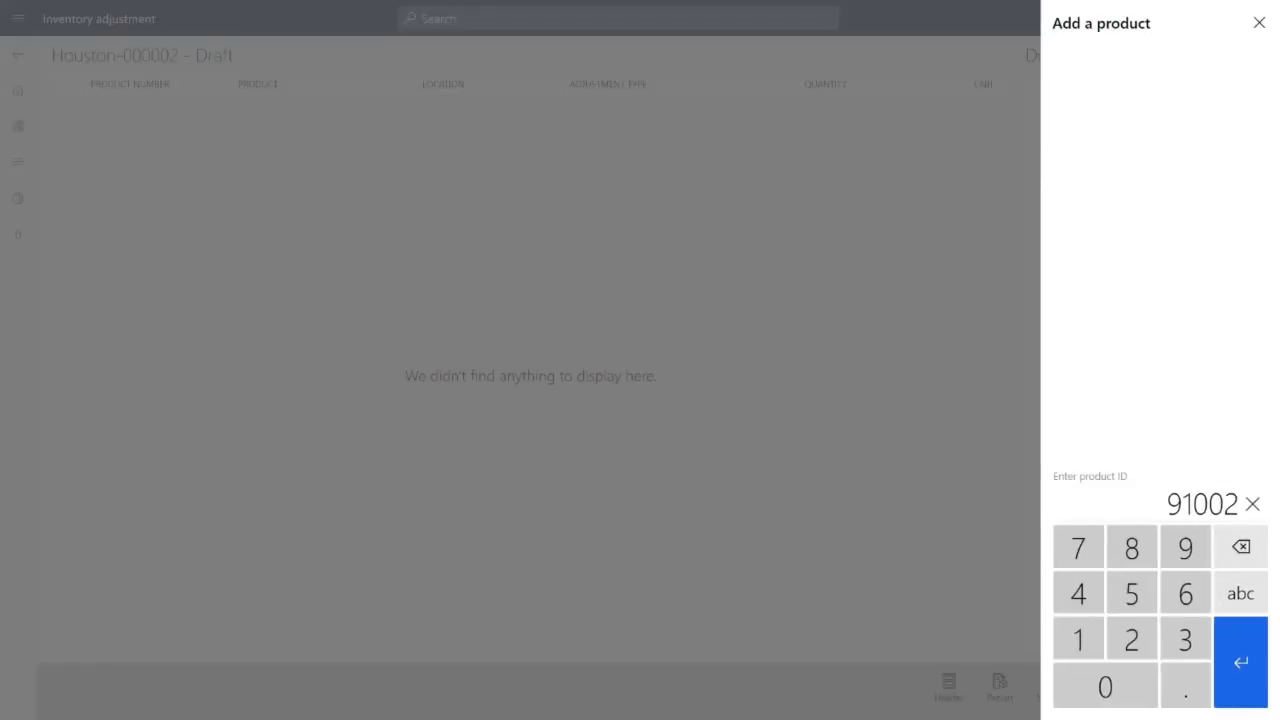
pyautogui.press('Return')
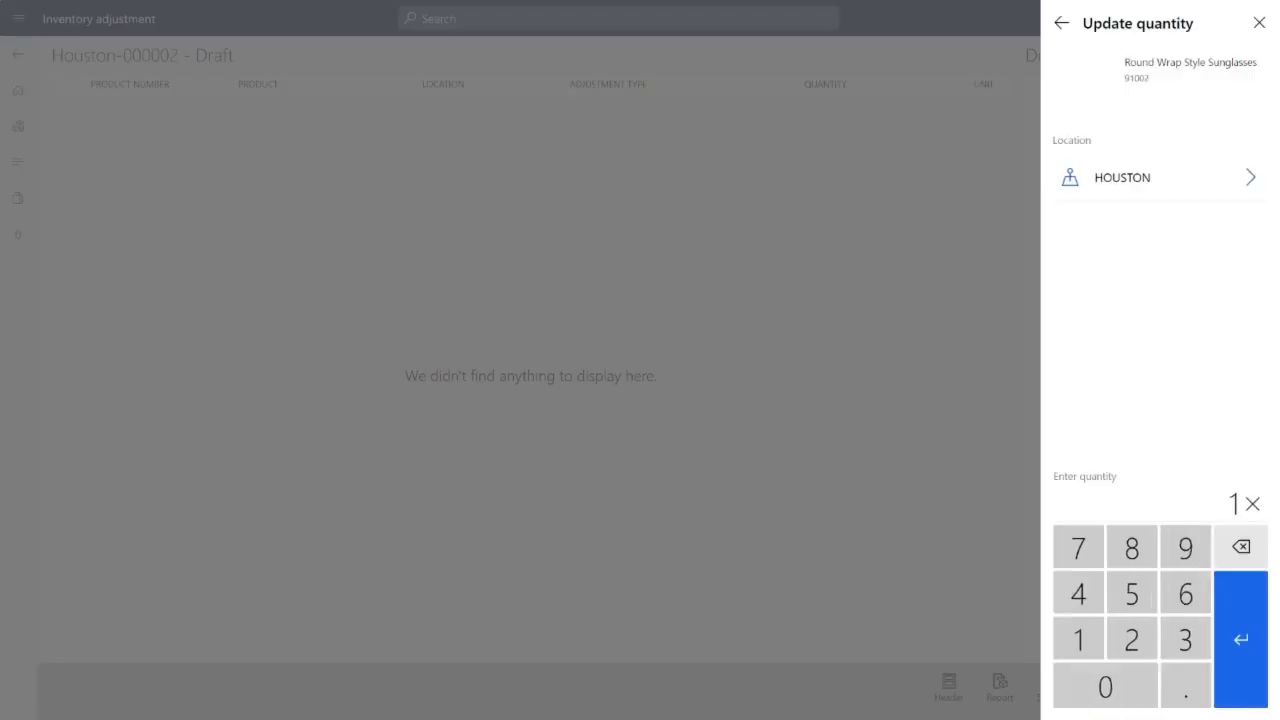
pyautogui.write('3')
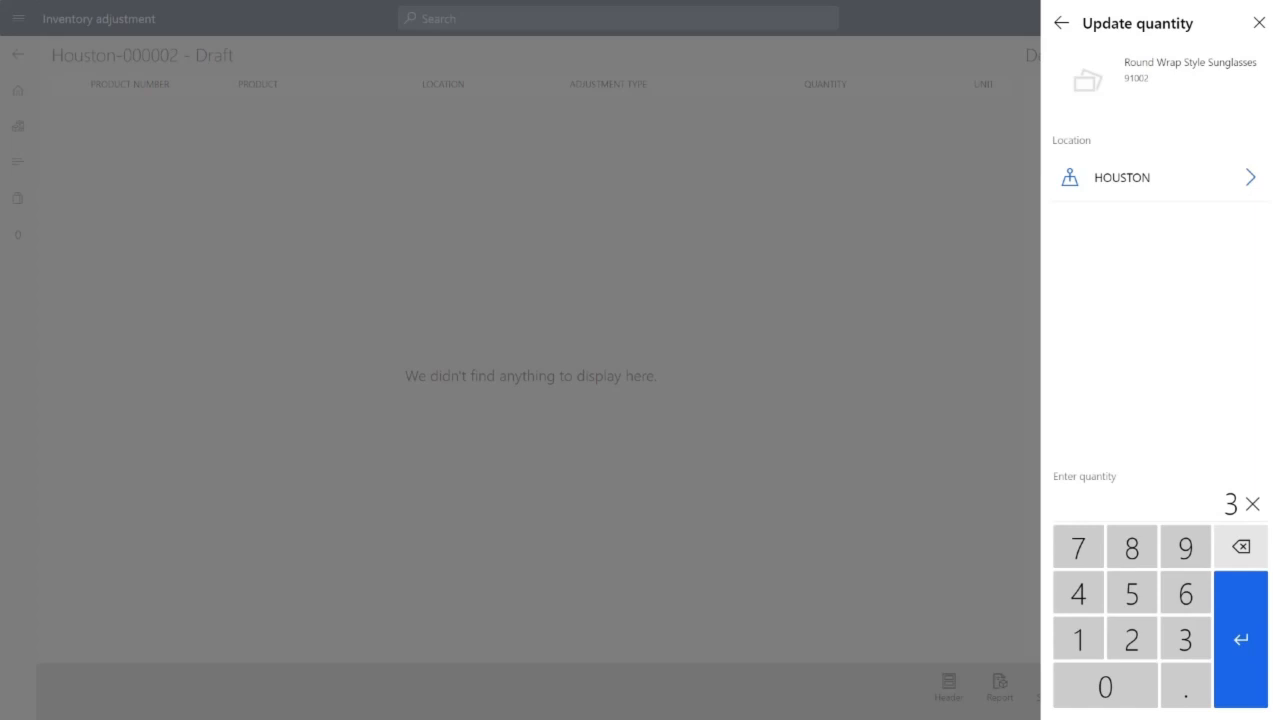
pyautogui.click(1250, 177)
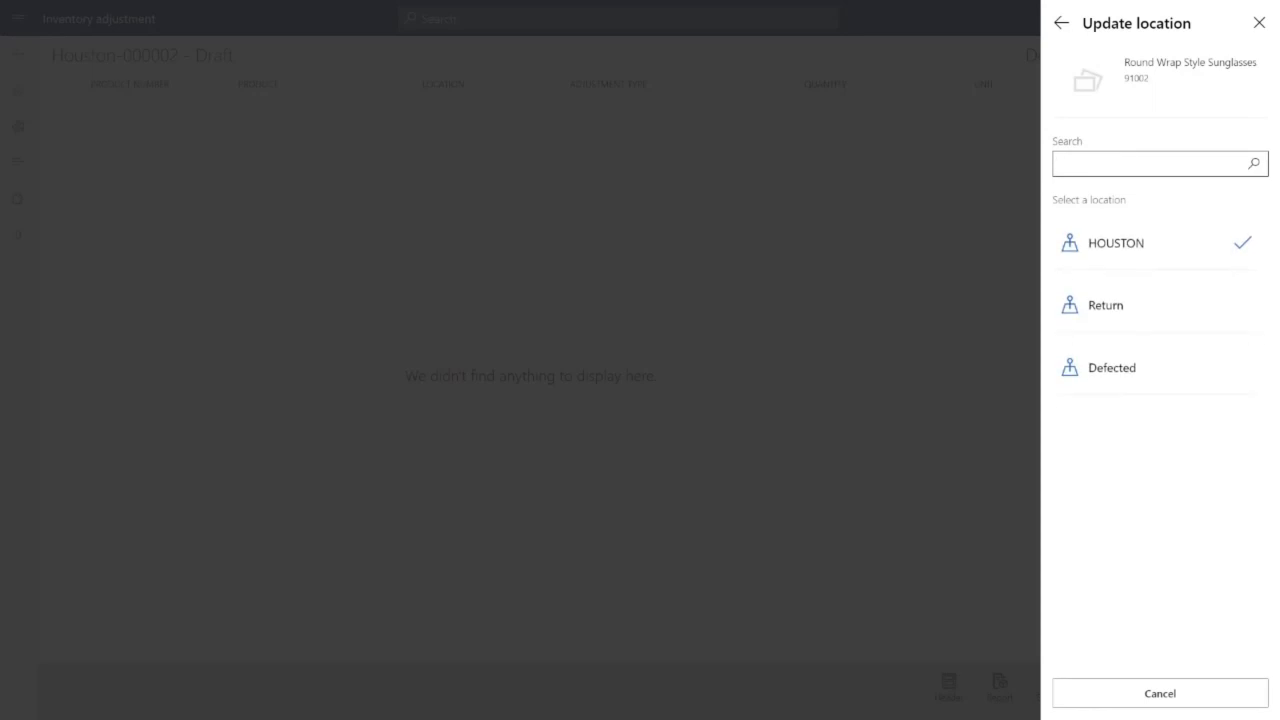
pyautogui.click(1106, 305)
pyautogui.press('Return')
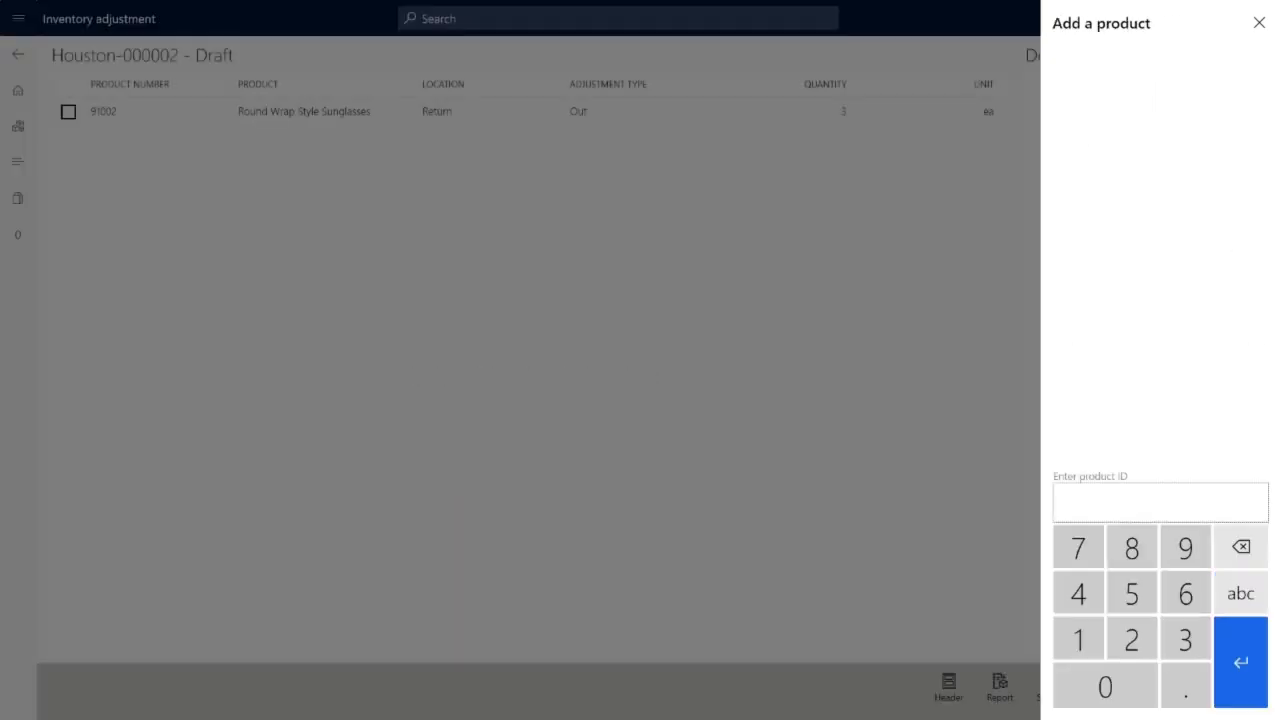
# Step: Add product 82000 (Gold Chronograph Watch) with serial number 0001 to the adjustment and finish adding products
pyautogui.write('82000')
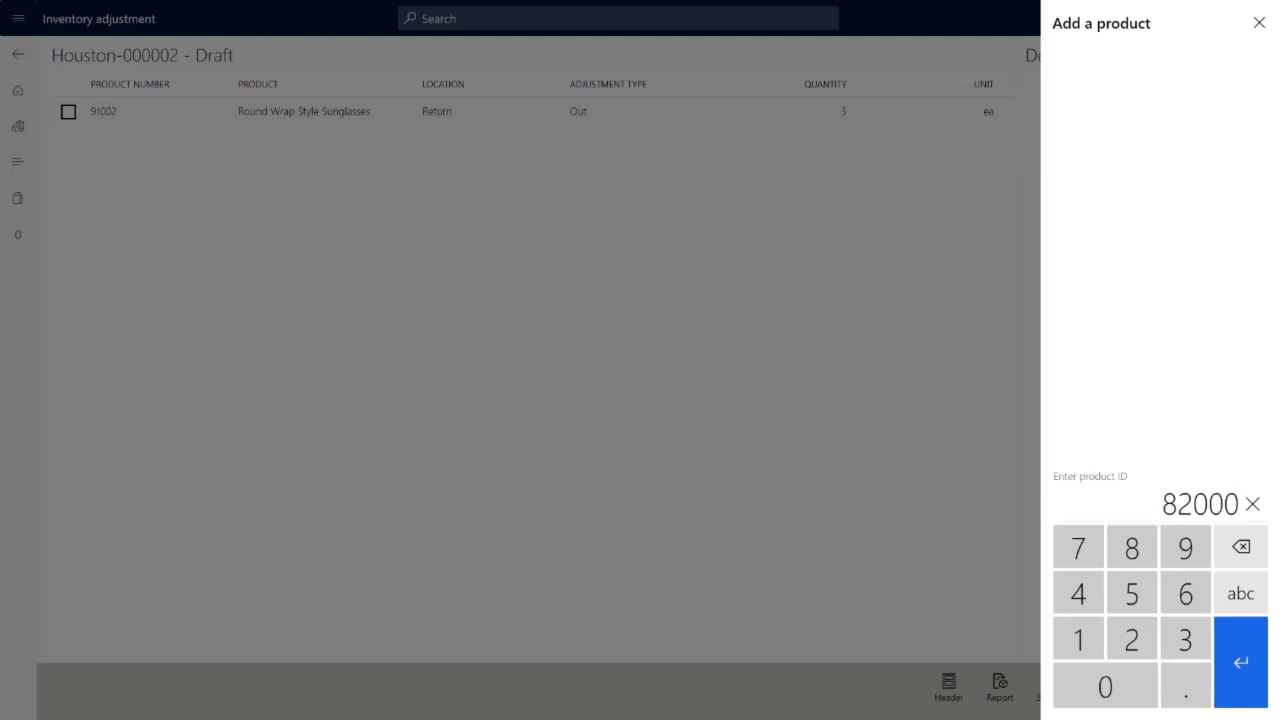
pyautogui.press('Return')
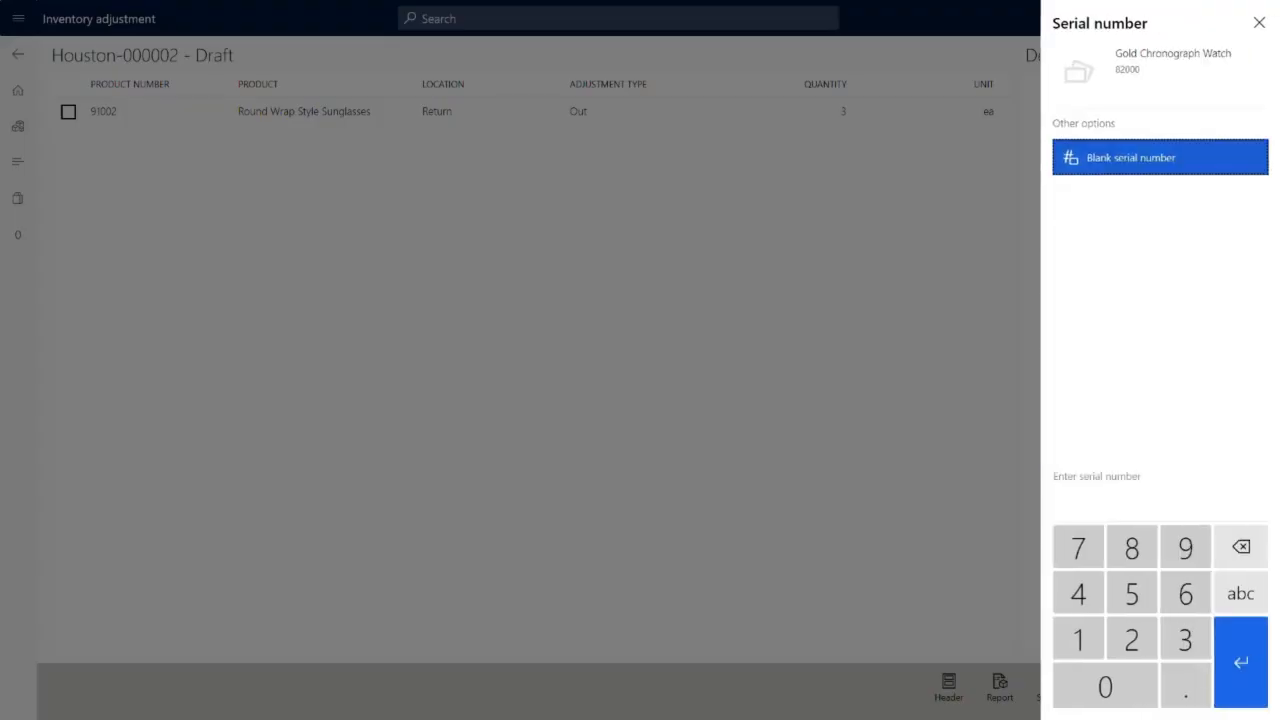
pyautogui.write('0001')
pyautogui.press('Return')
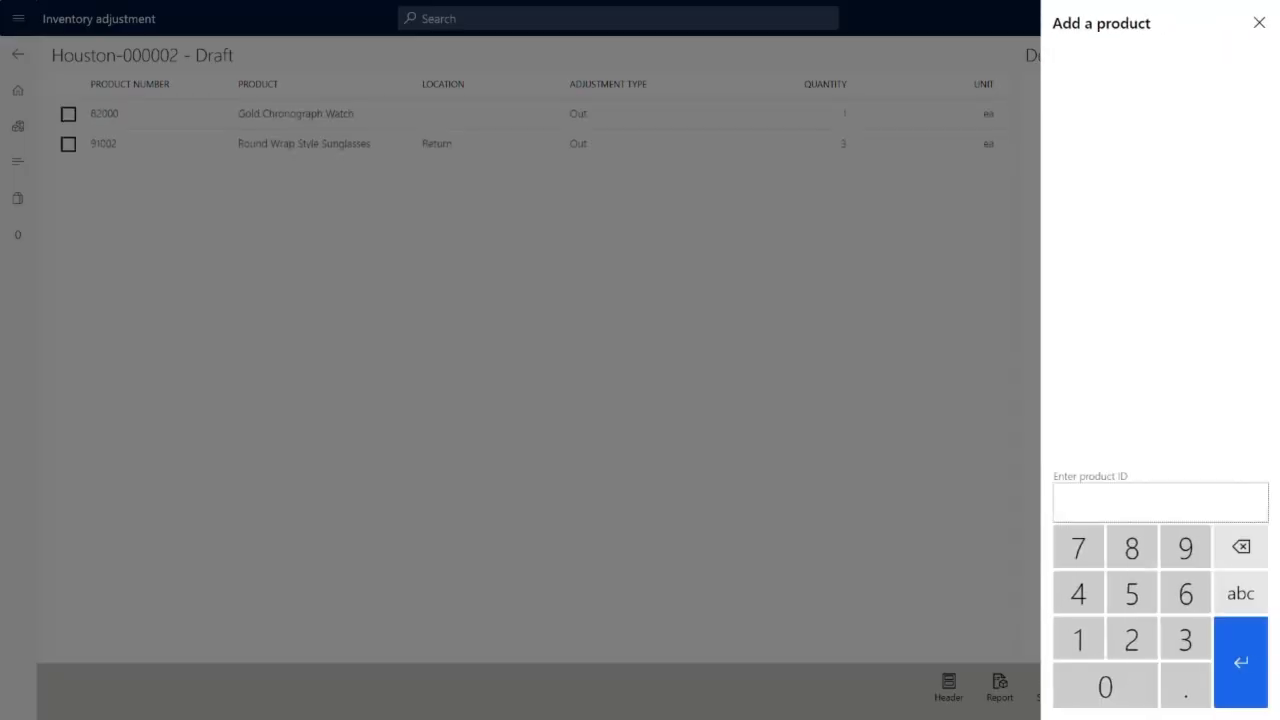
pyautogui.press('Escape')
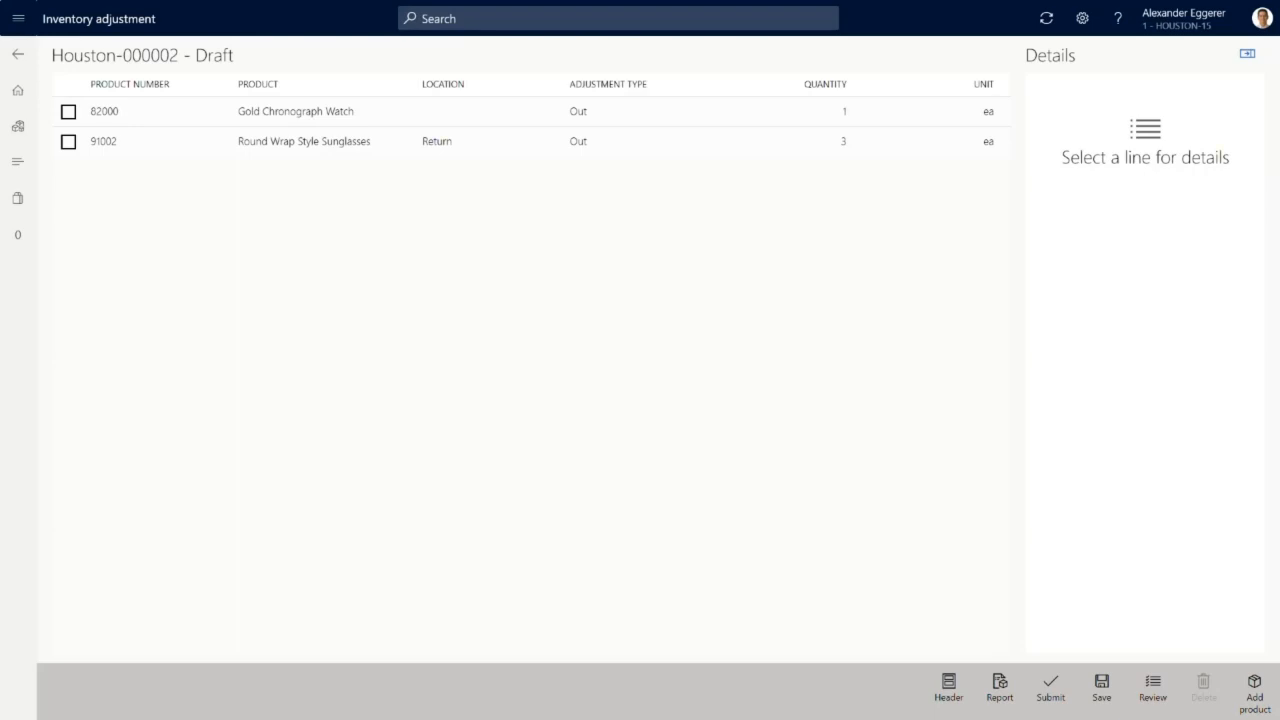
# Step: Switch the Round Wrap Style Sunglasses line to Adjust in and set its quantity to 5
pyautogui.click(68, 142)
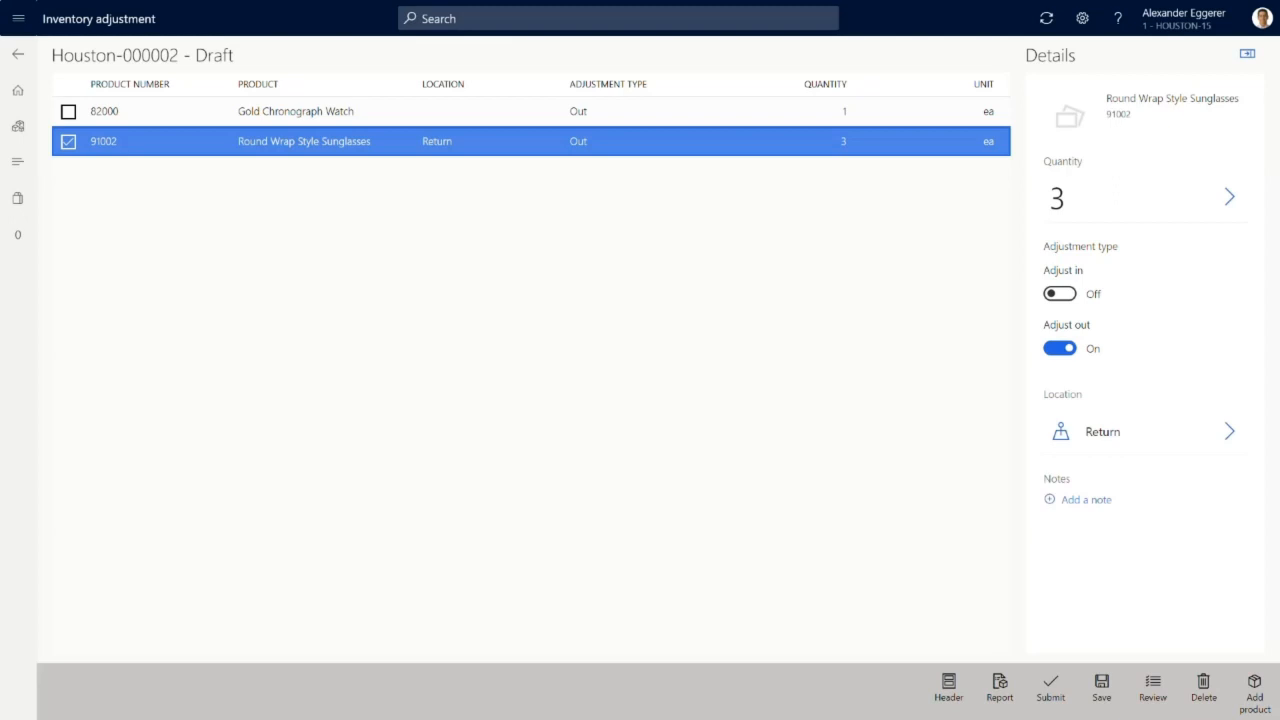
pyautogui.click(1060, 294)
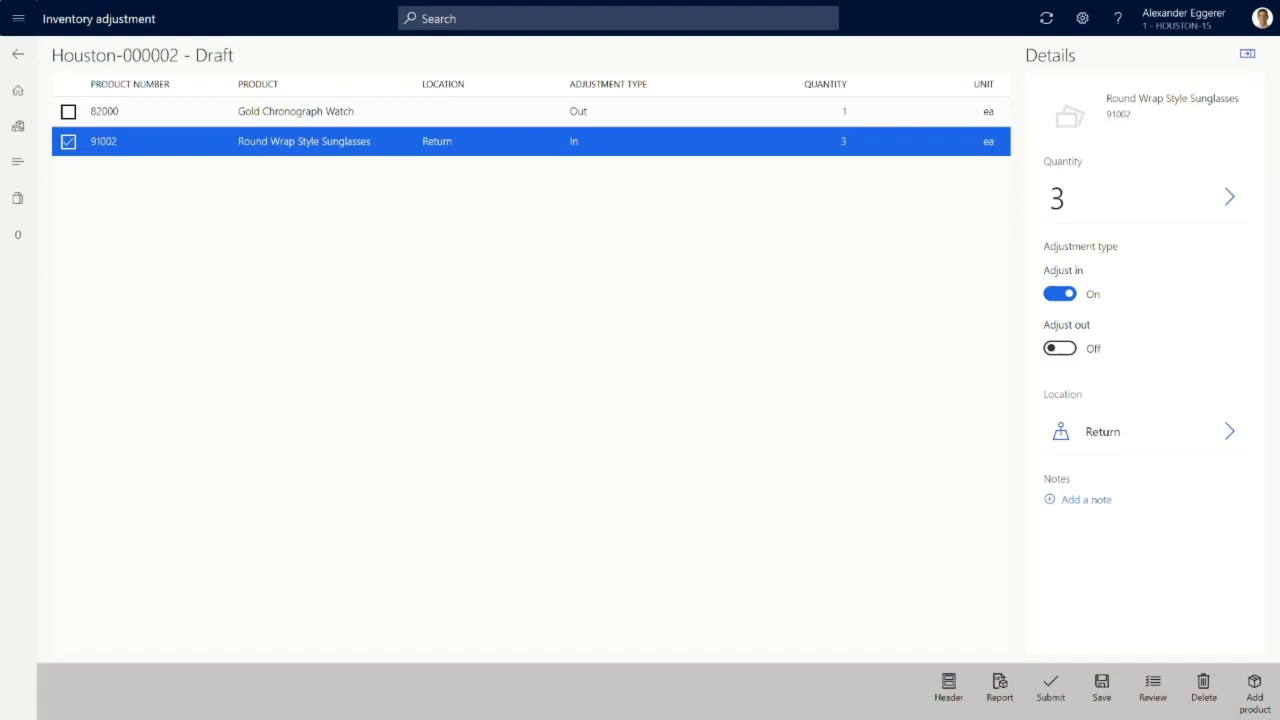
pyautogui.click(1229, 197)
pyautogui.click(1132, 594)
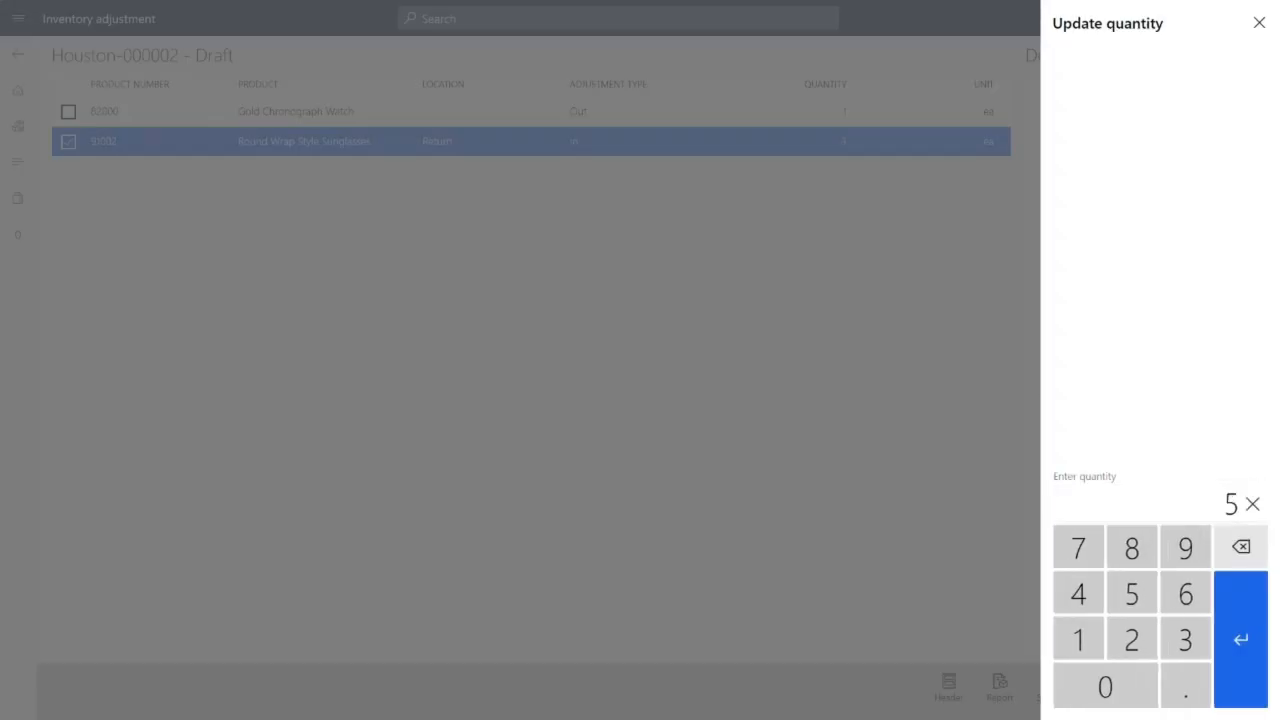
pyautogui.click(1240, 640)
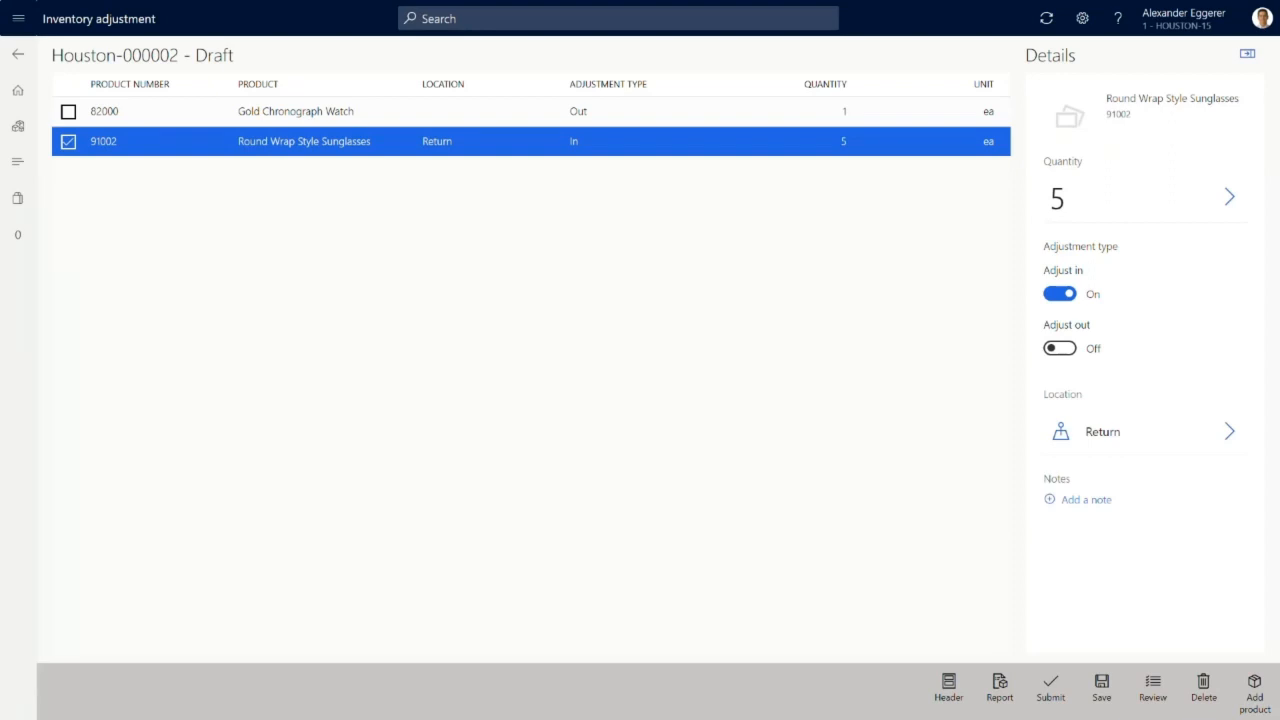
# Step: Submit the Samples inventory adjustment to HQ and confirm the submission
pyautogui.click(1050, 687)
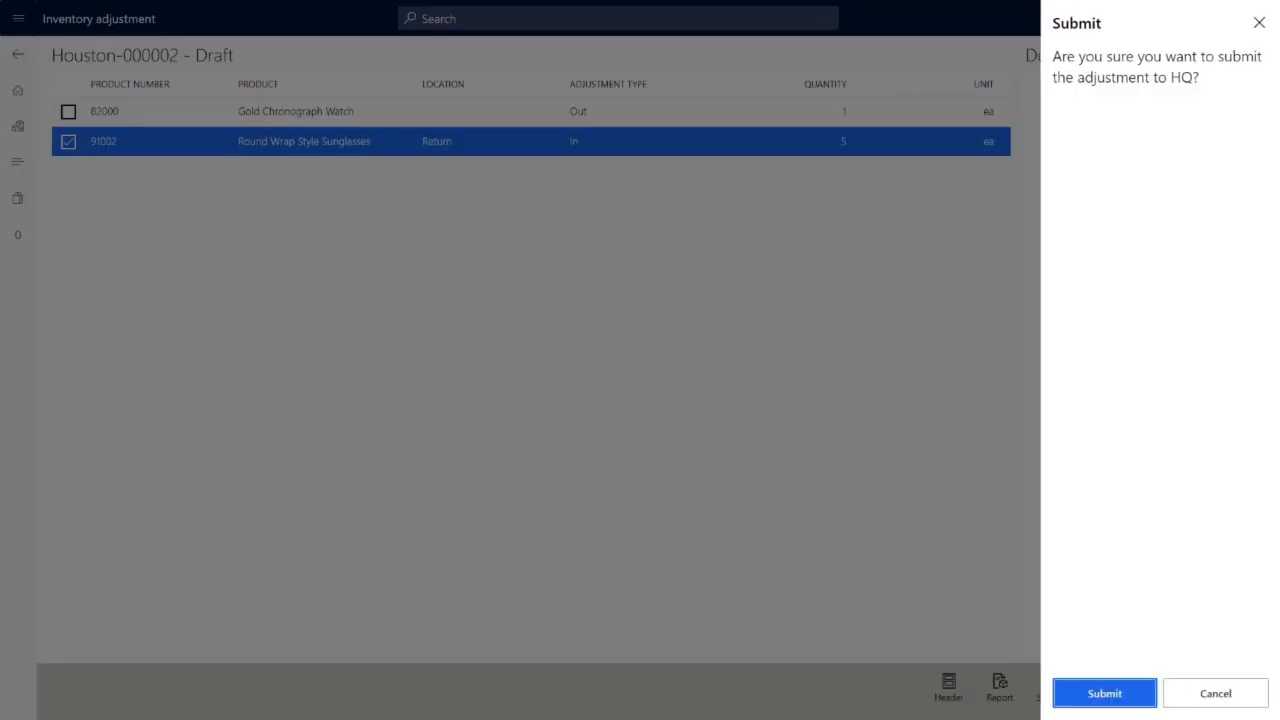
pyautogui.click(1104, 693)
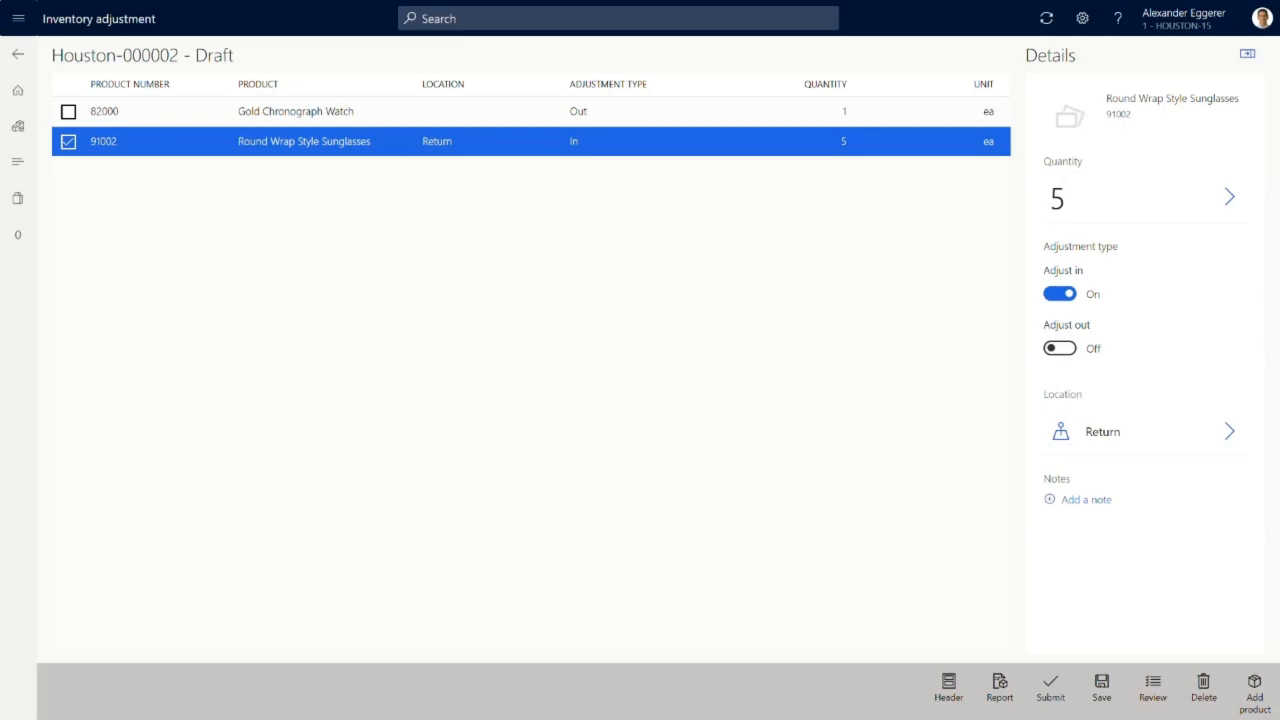
pyautogui.press('Return')
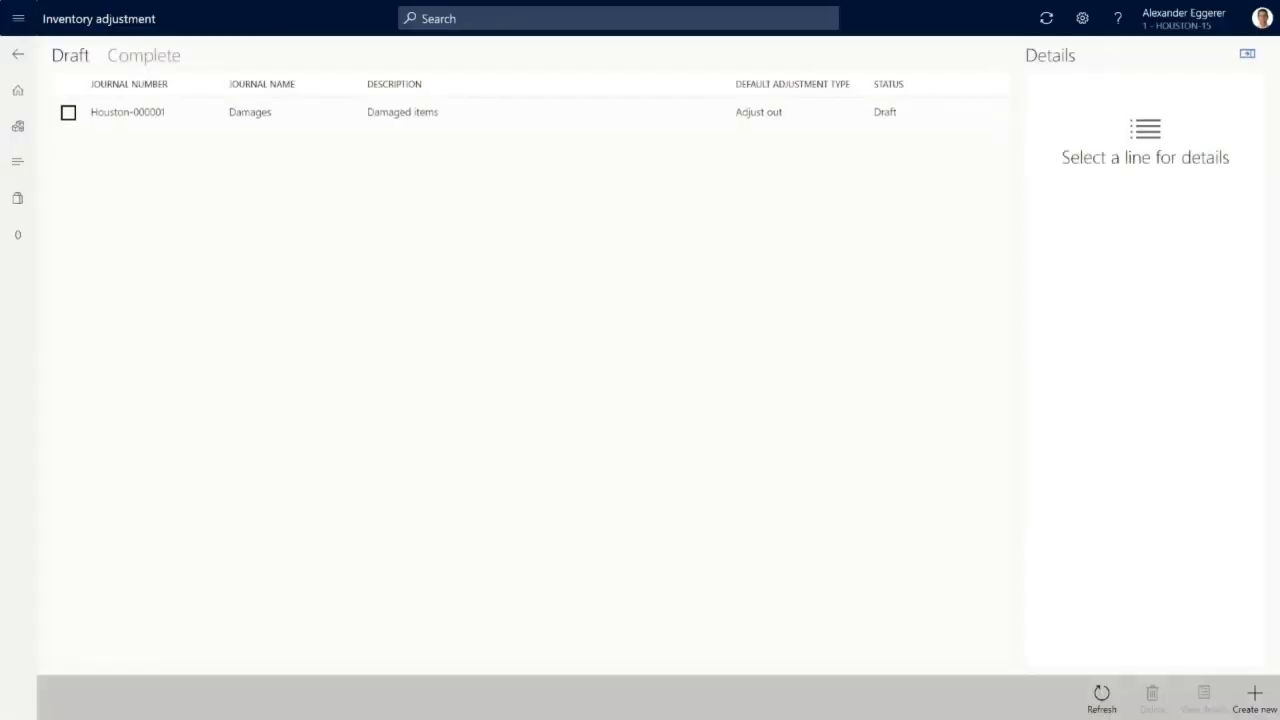
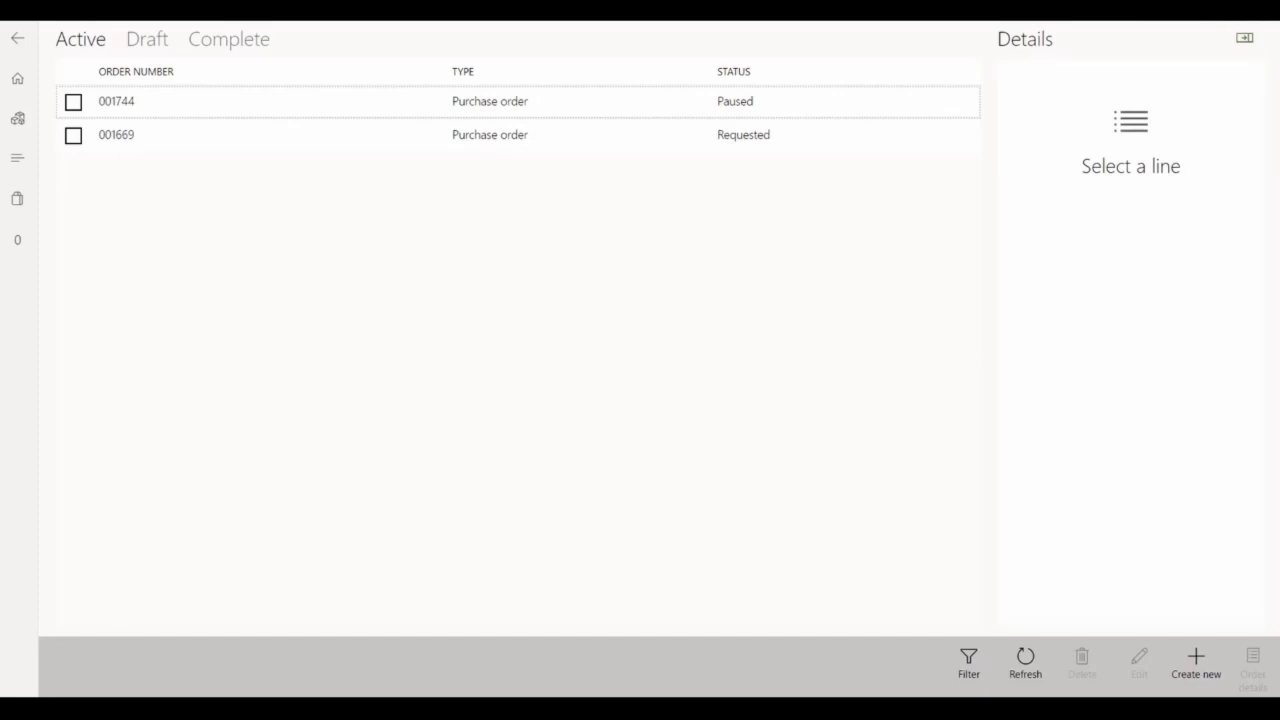
# Step: Open the paused inbound purchase order from Northwind Traders and show its full order list
pyautogui.click(518, 102)
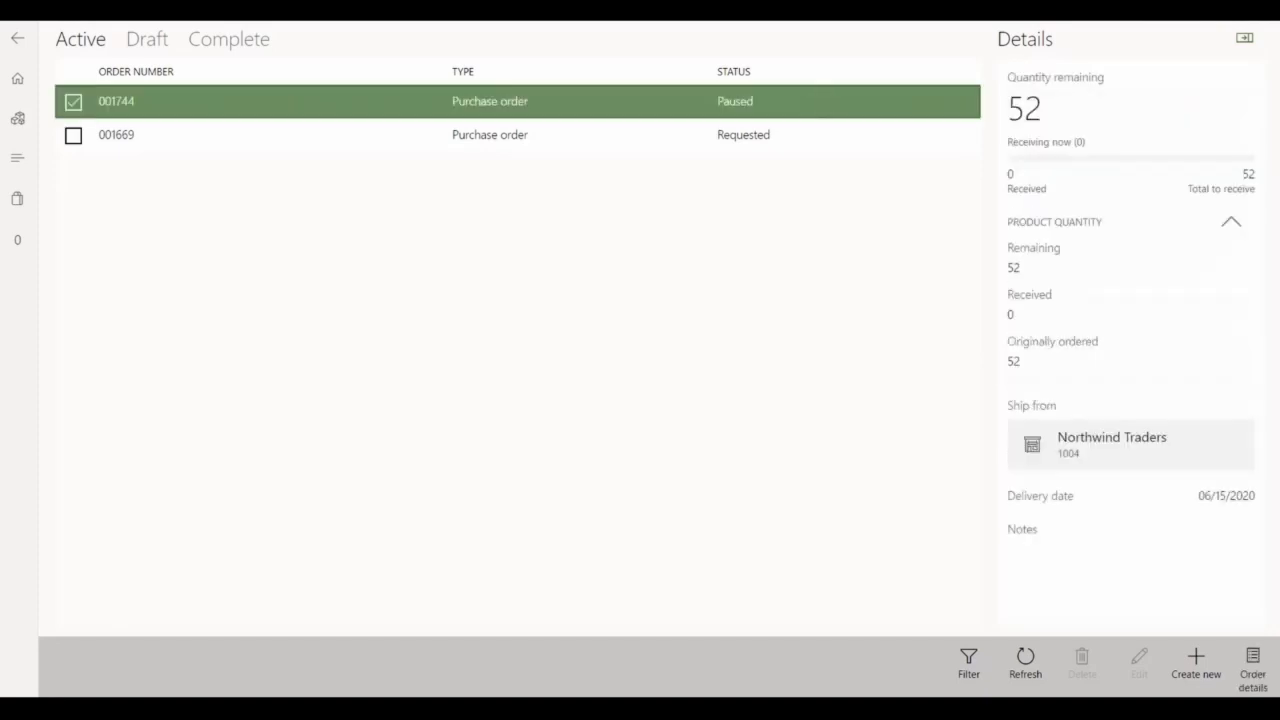
pyautogui.click(1252, 667)
pyautogui.click(249, 39)
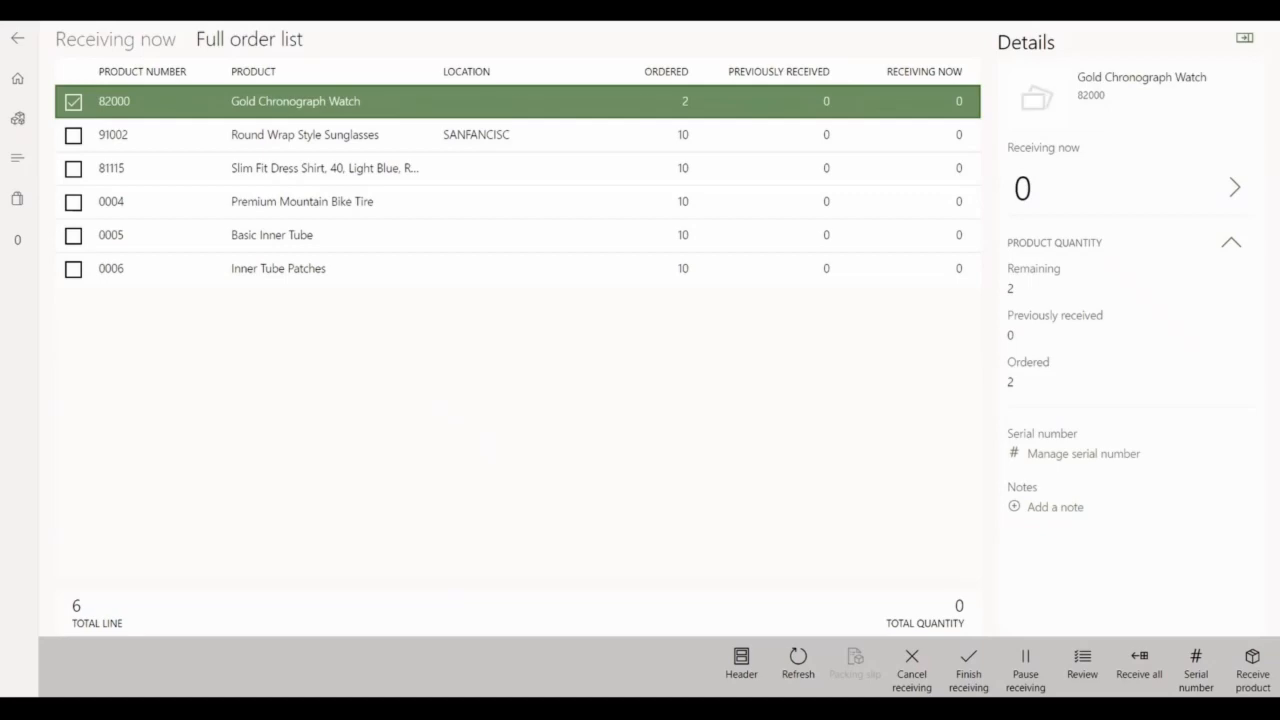
# Step: Set the receiving quantity of the Gold Chronograph Watch to 2 and skip its serial number registration
pyautogui.click(1234, 188)
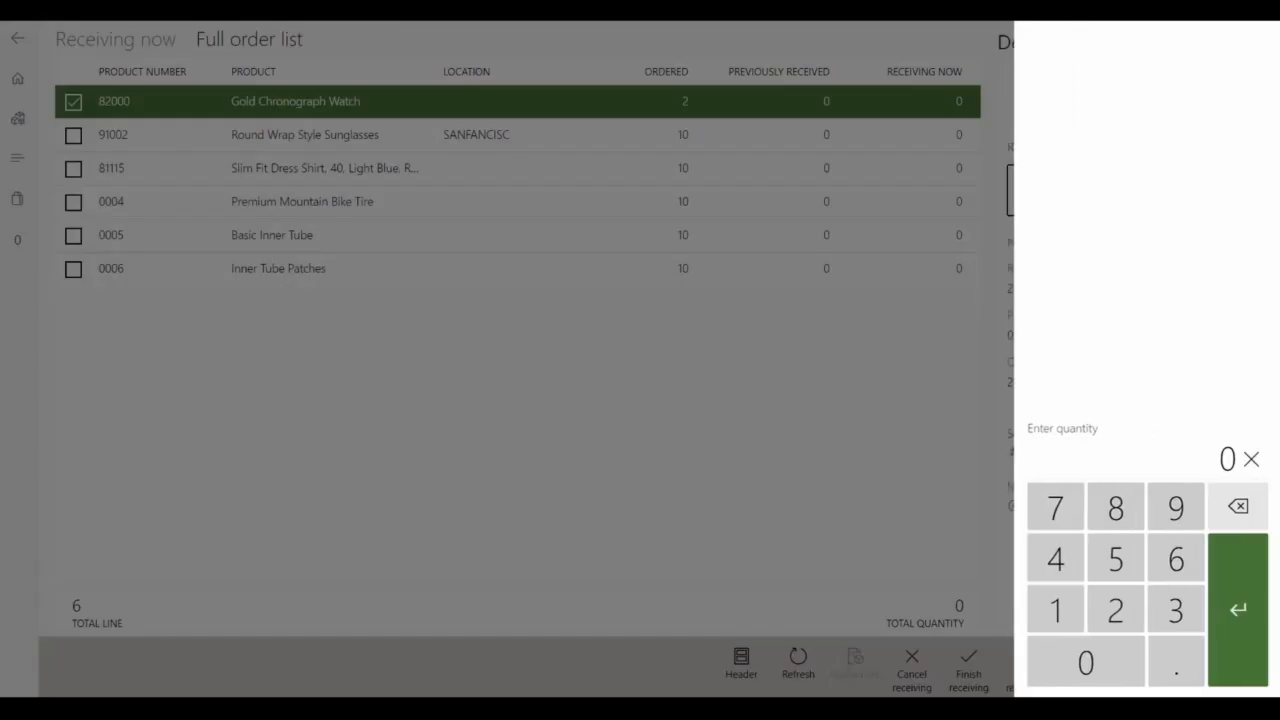
pyautogui.click(1116, 610)
pyautogui.click(1234, 620)
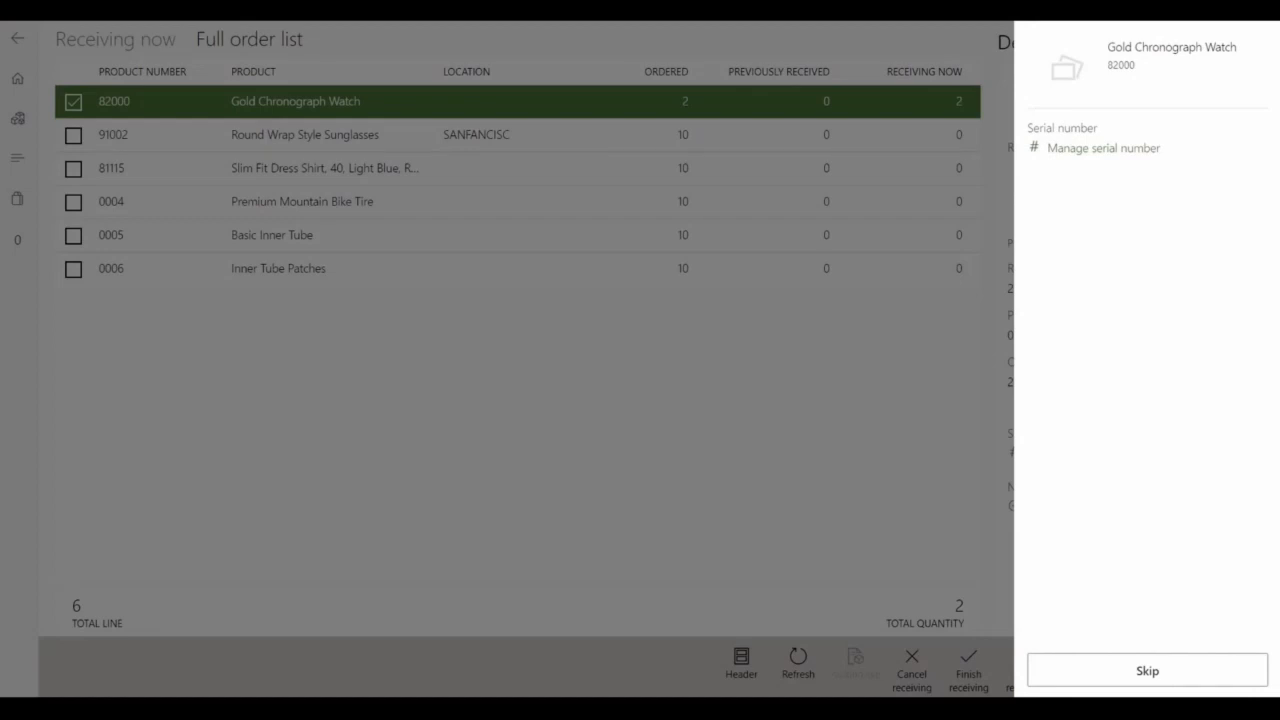
pyautogui.click(1147, 670)
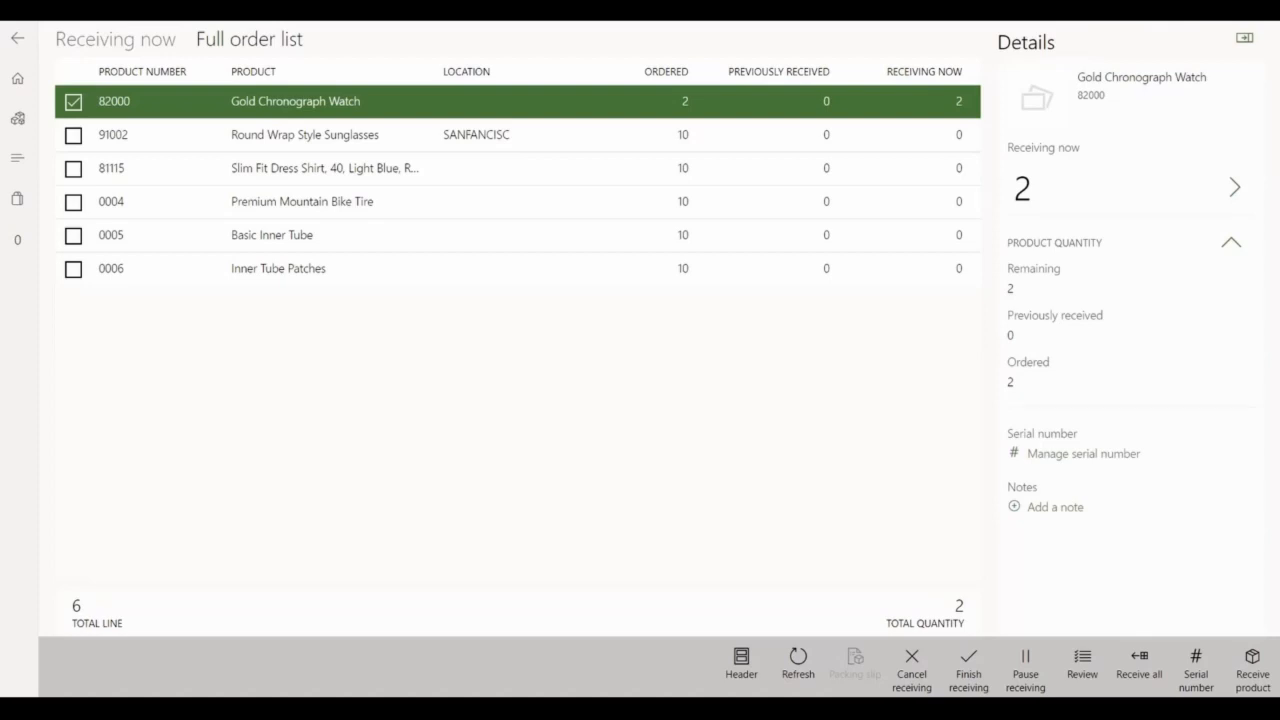
# Step: Set the receiving quantity of the Premium Mountain Bike Tire to 10
pyautogui.click(302, 202)
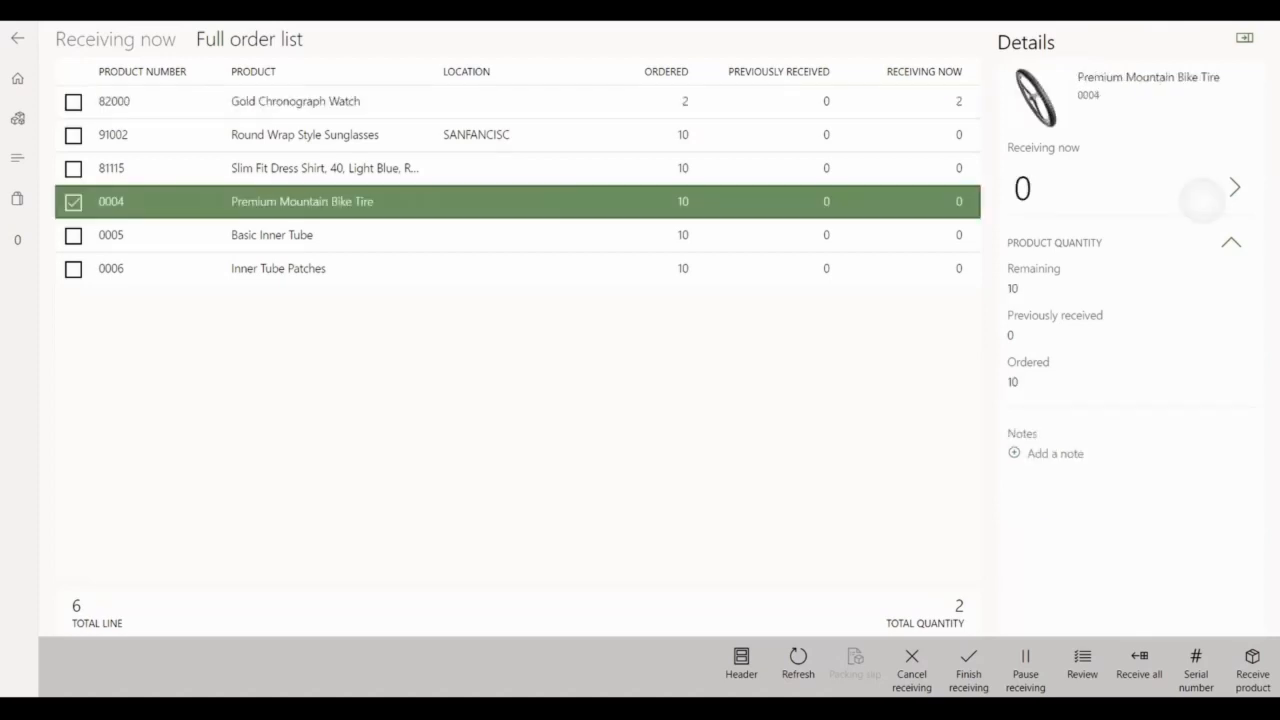
pyautogui.click(1203, 200)
pyautogui.click(1055, 610)
pyautogui.click(1086, 662)
pyautogui.click(1238, 610)
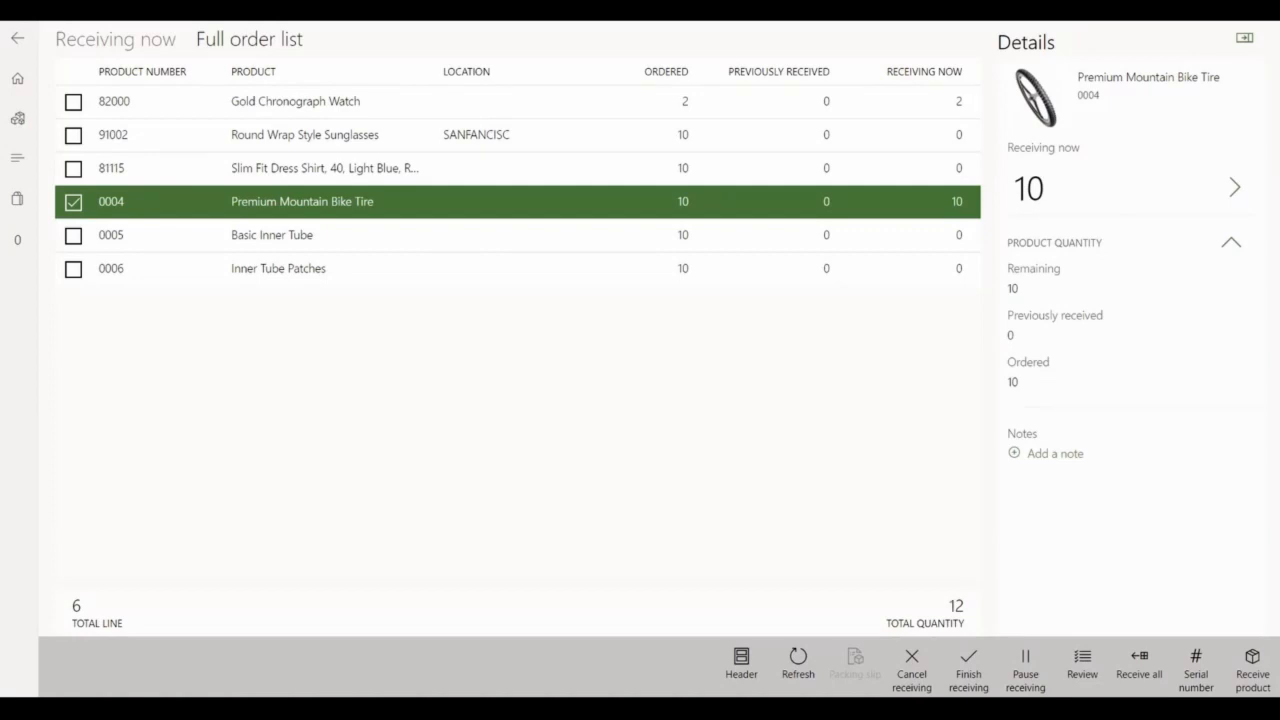
# Step: Set the receiving quantity of the Basic Inner Tube to 12
pyautogui.click(868, 268)
pyautogui.click(870, 243)
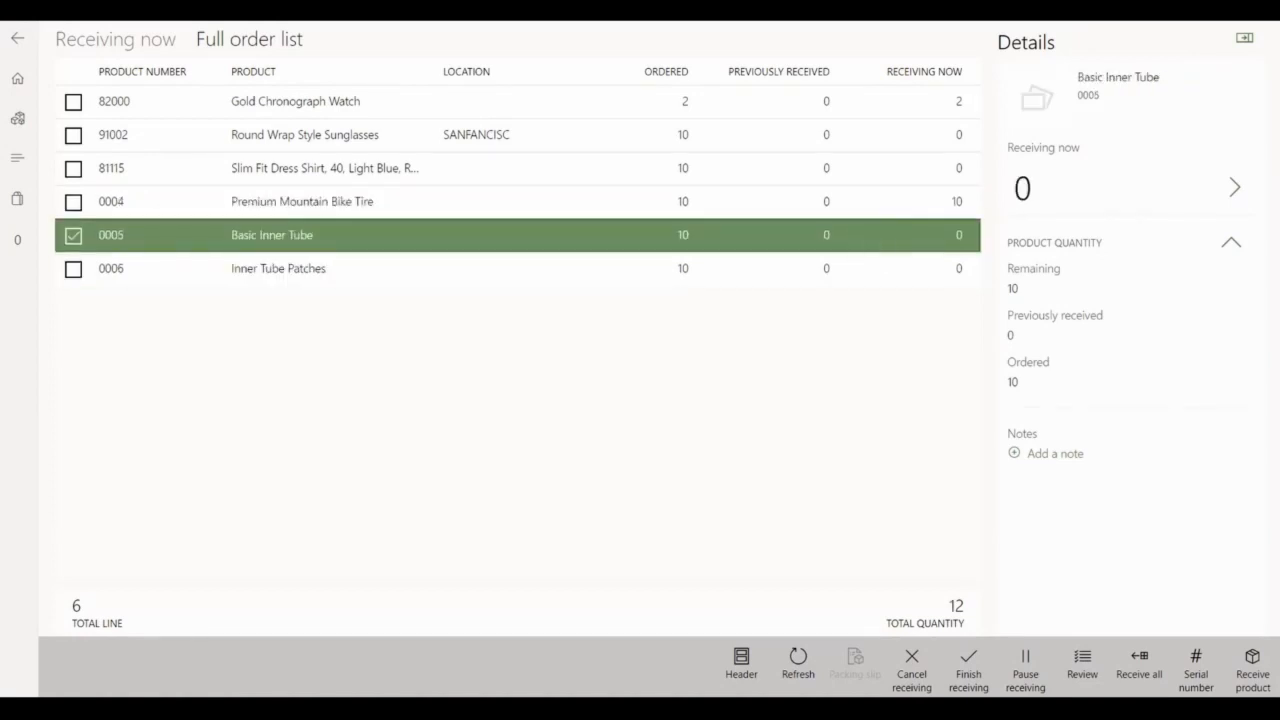
pyautogui.click(1203, 200)
pyautogui.click(1055, 610)
pyautogui.click(1115, 610)
pyautogui.click(1238, 610)
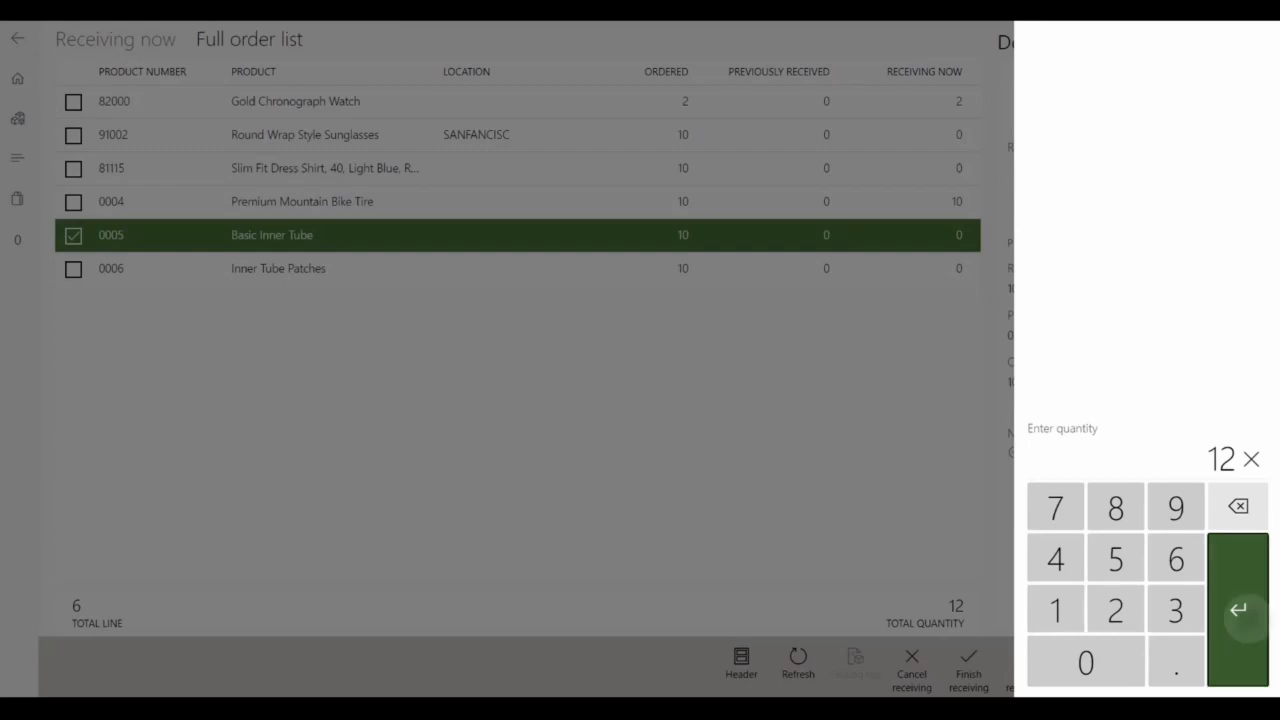
# Step: Set the receiving quantity of the Inner Tube Patches to 7
pyautogui.click(891, 270)
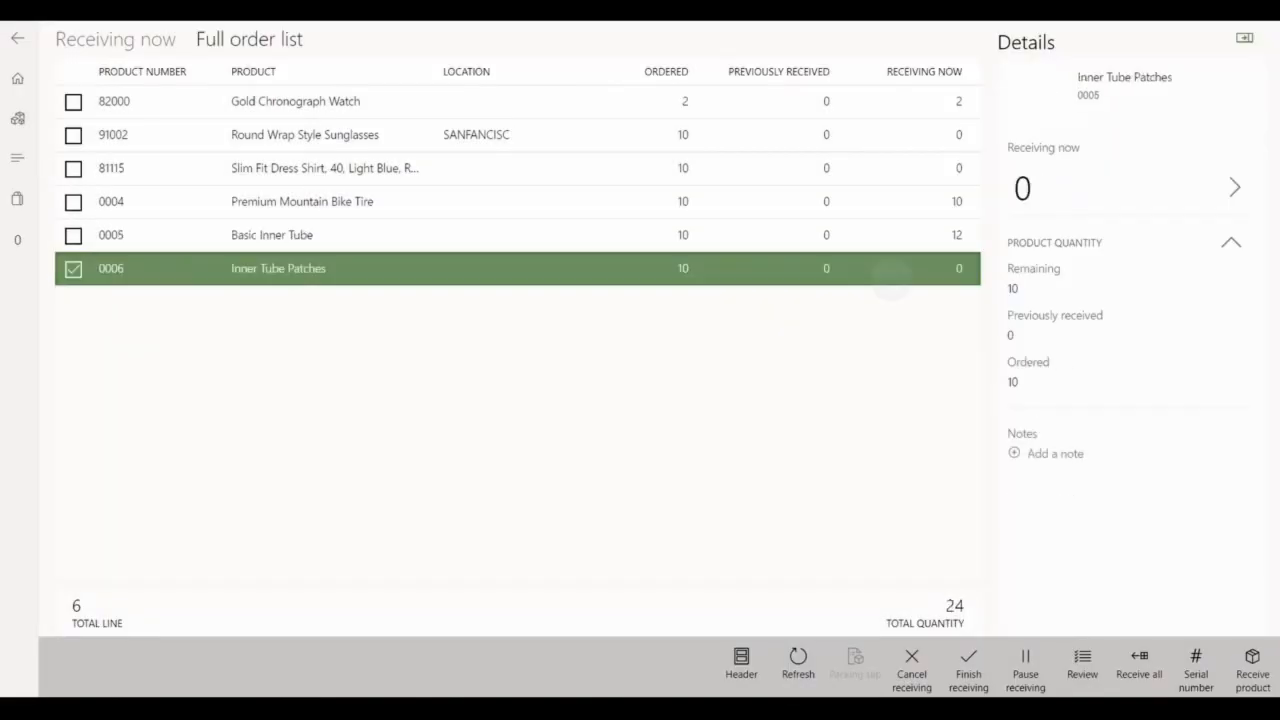
pyautogui.click(1203, 190)
pyautogui.click(1055, 506)
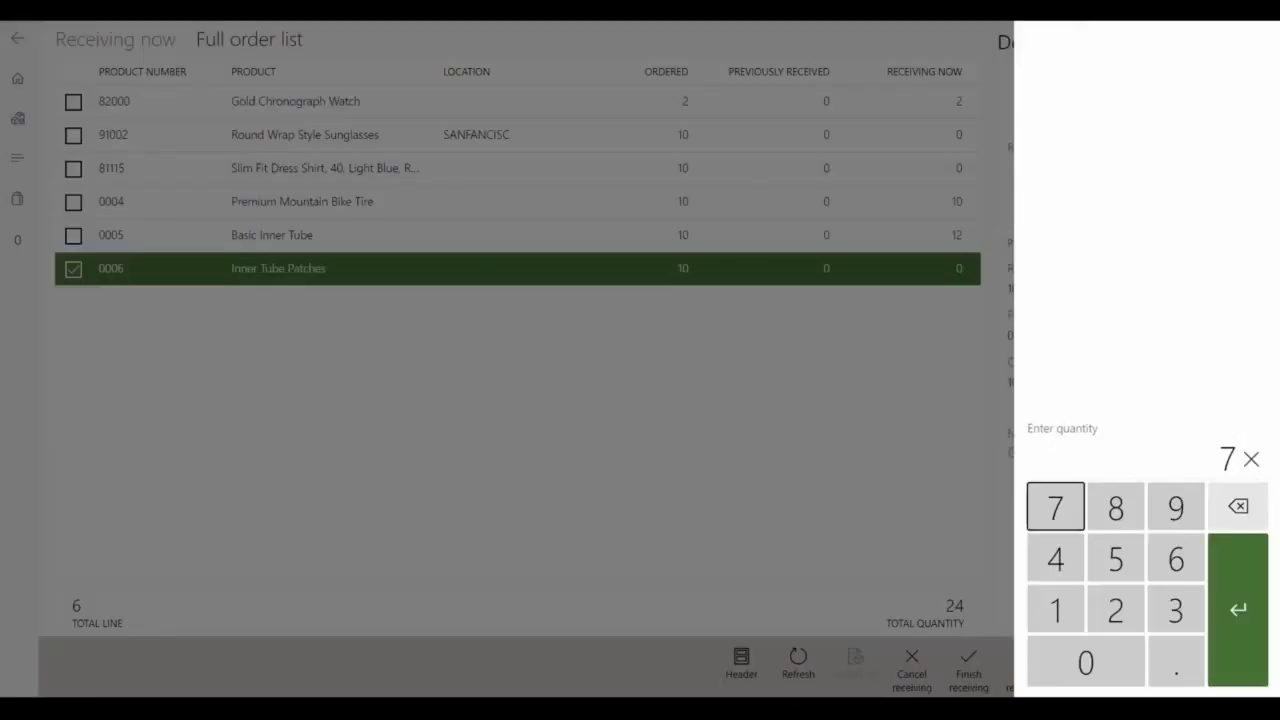
pyautogui.click(1238, 610)
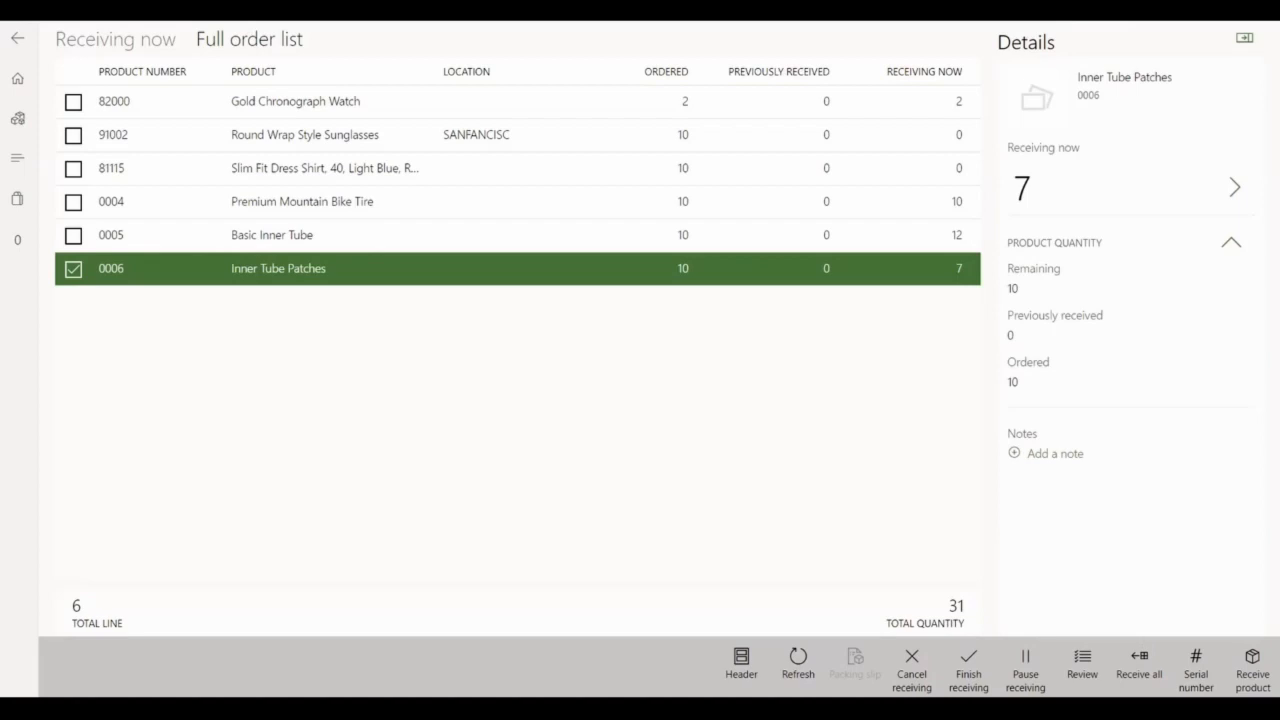
# Step: Review the receipt and register the missing serial numbers of the two Gold Chronograph Watches, using 9001 for the first
pyautogui.click(1082, 663)
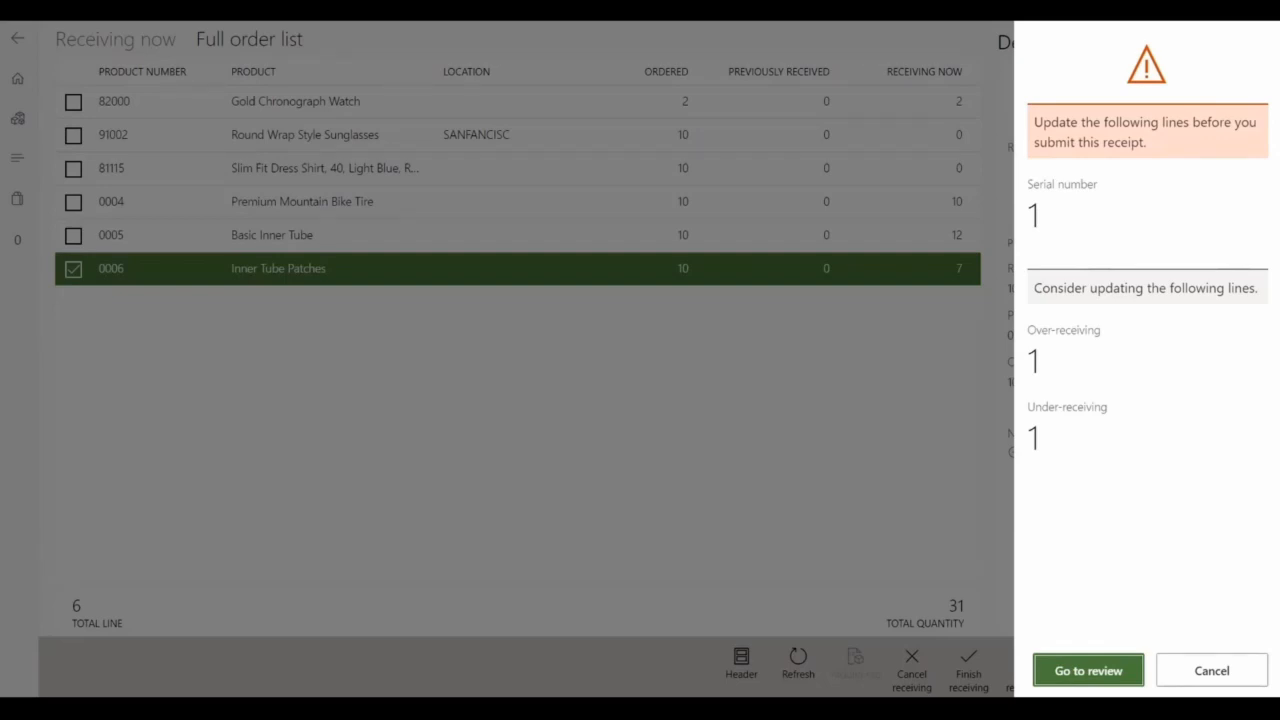
pyautogui.click(1088, 670)
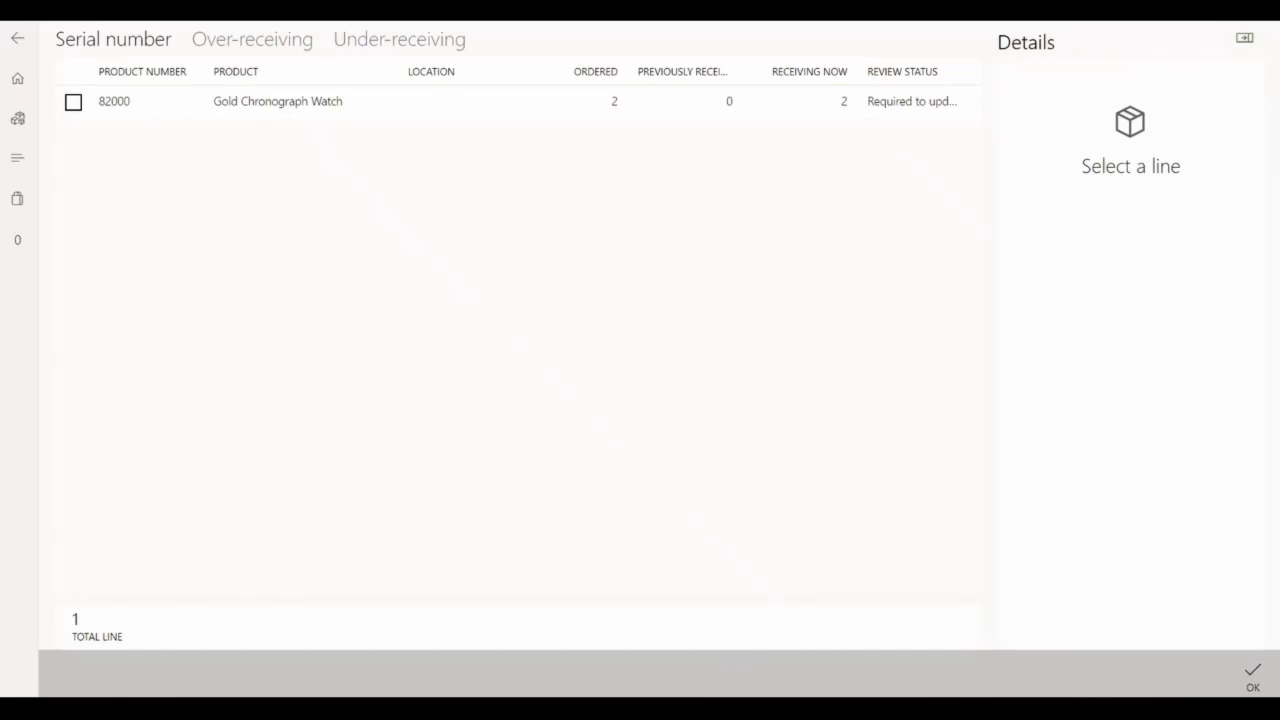
pyautogui.click(367, 111)
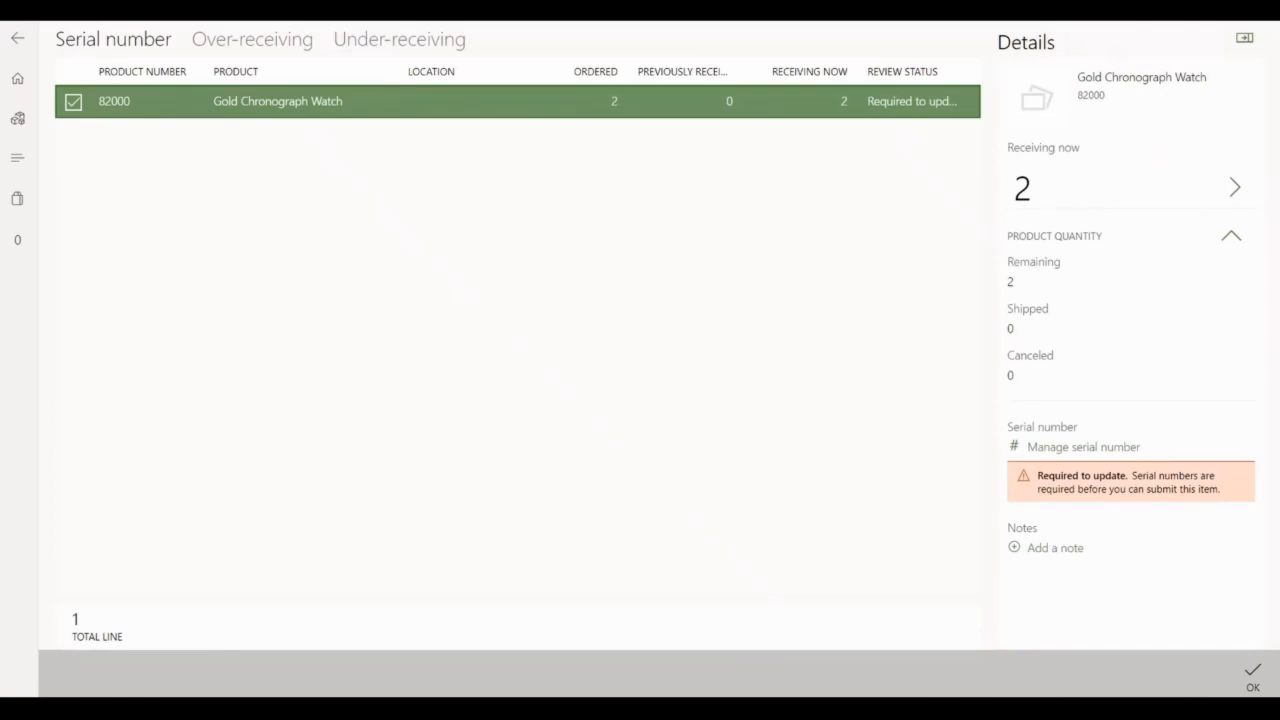
pyautogui.click(1100, 445)
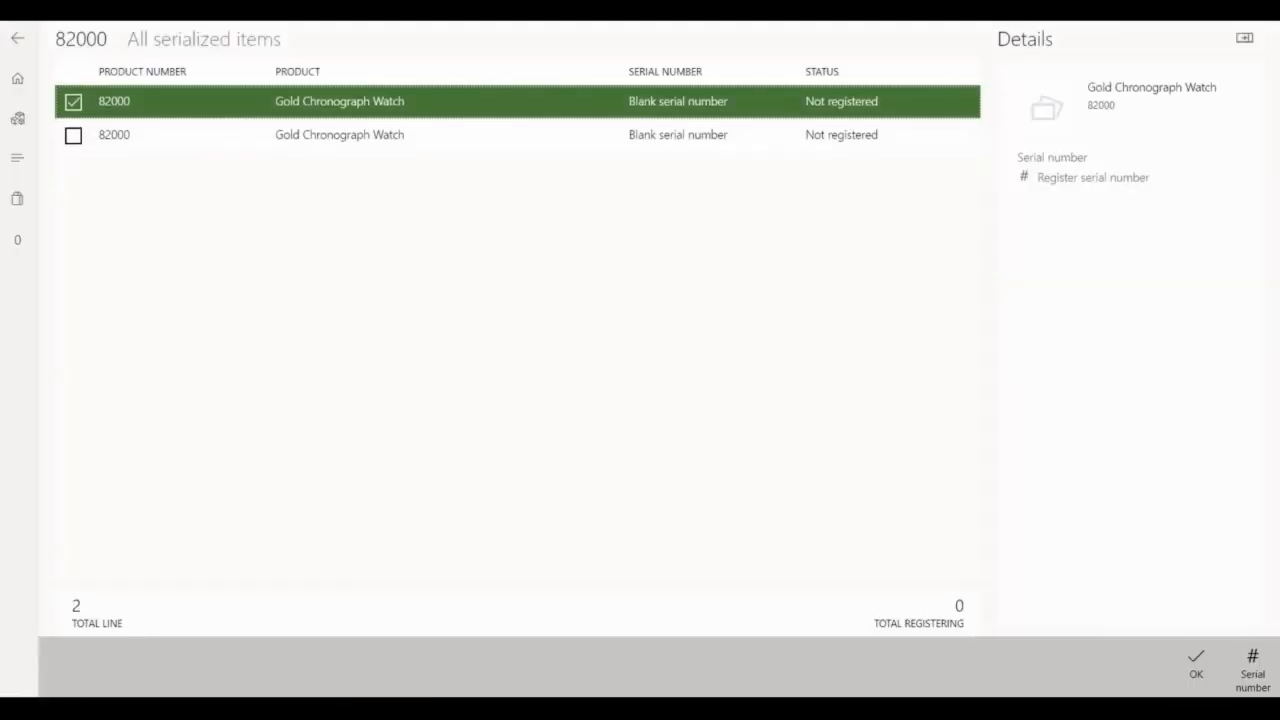
pyautogui.click(1093, 177)
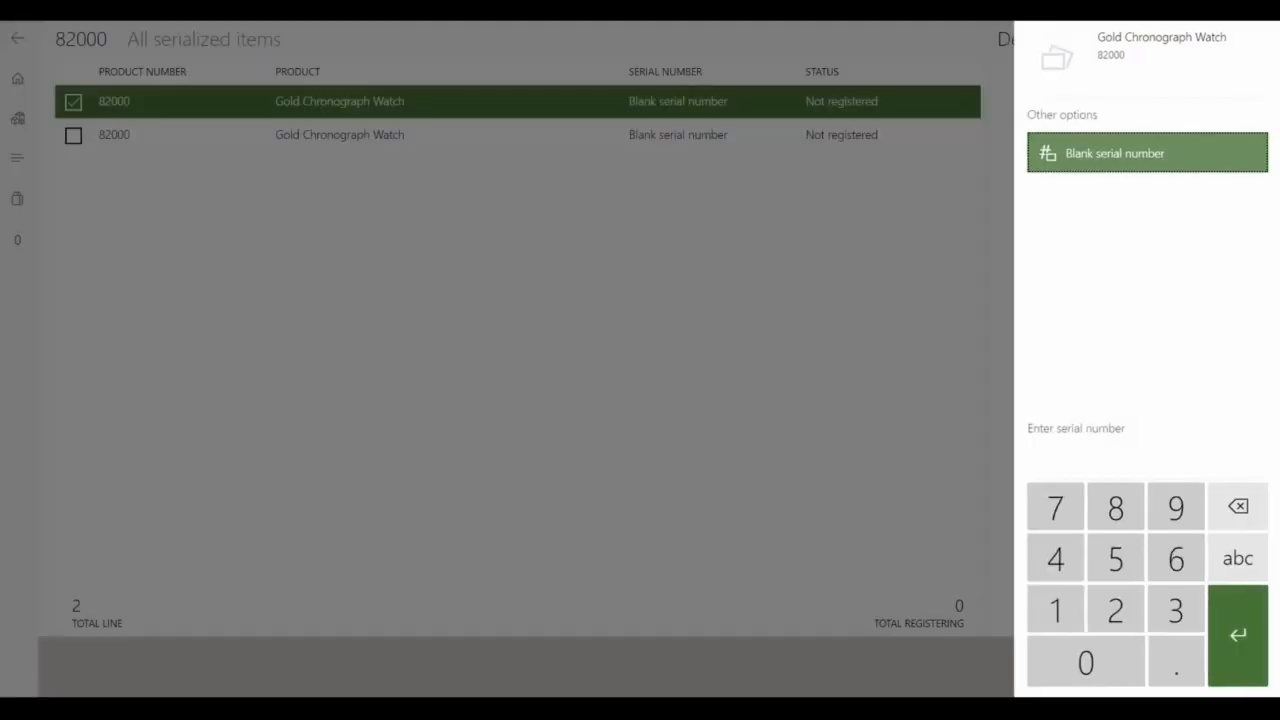
pyautogui.write('9001')
pyautogui.press('Return')
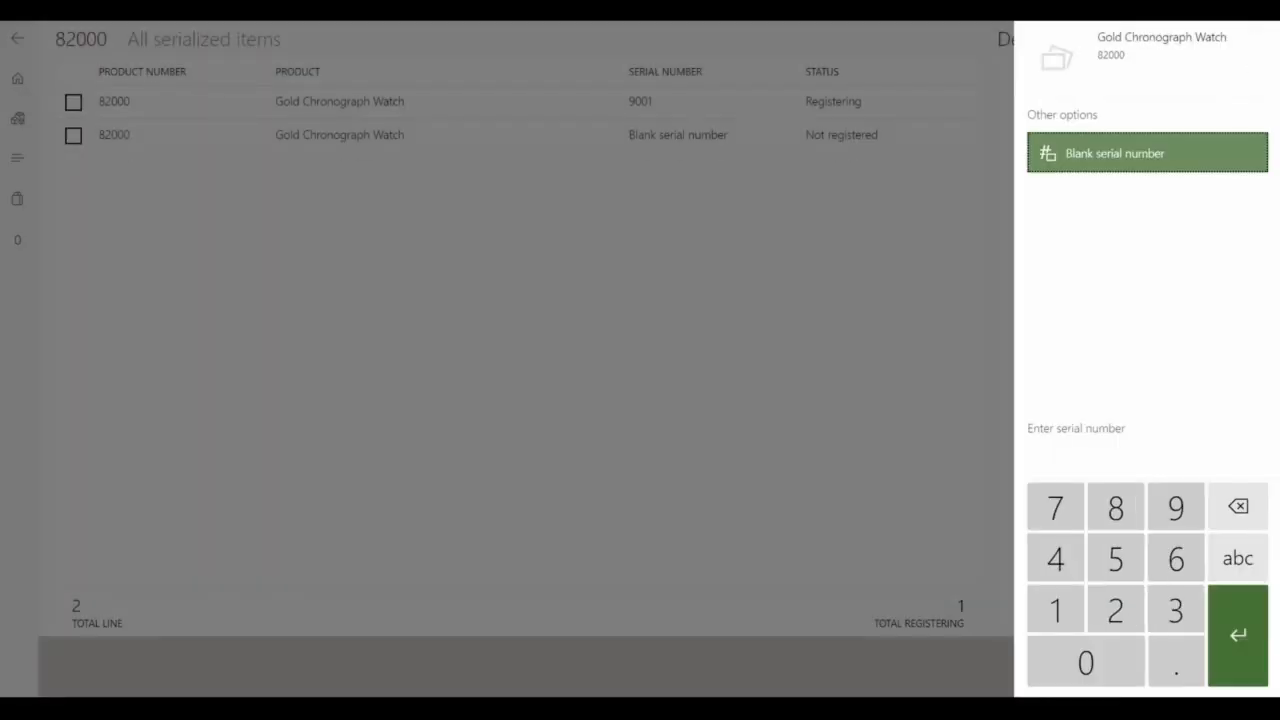
pyautogui.write('90')
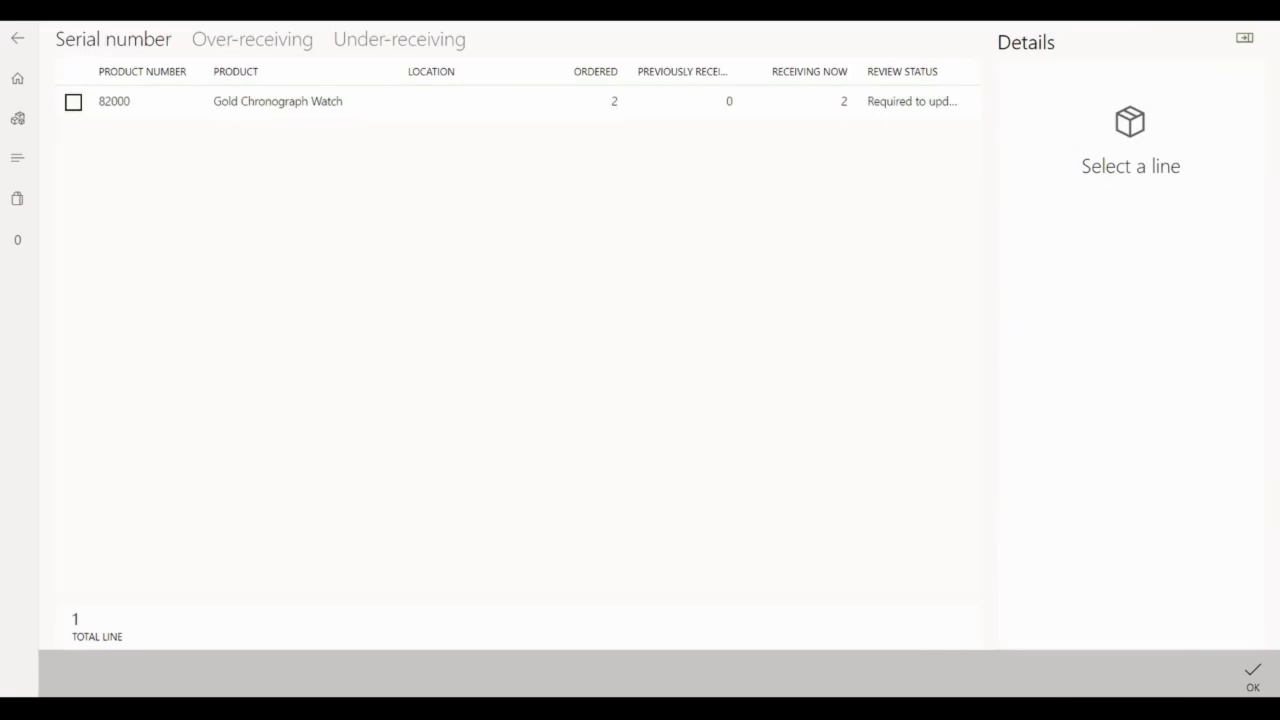
# Step: Correct the over-receiving line in the review by setting the Basic Inner Tube quantity to 10
pyautogui.click(252, 39)
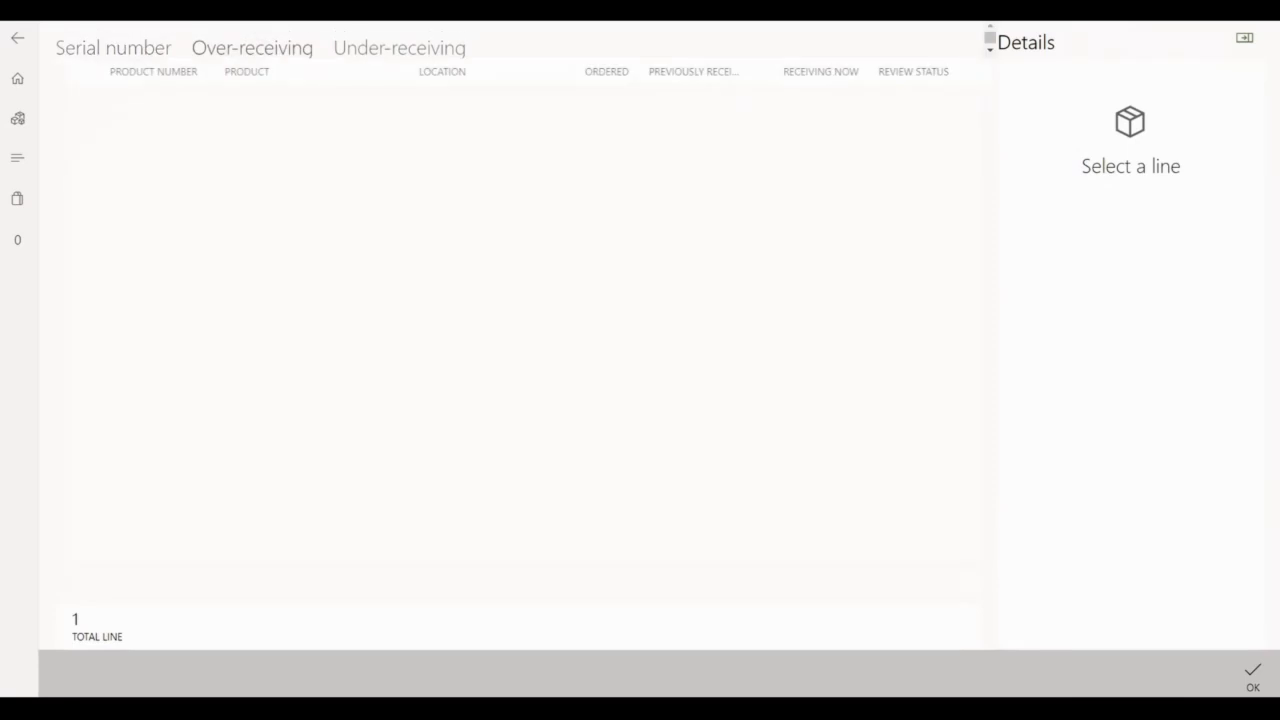
pyautogui.click(254, 102)
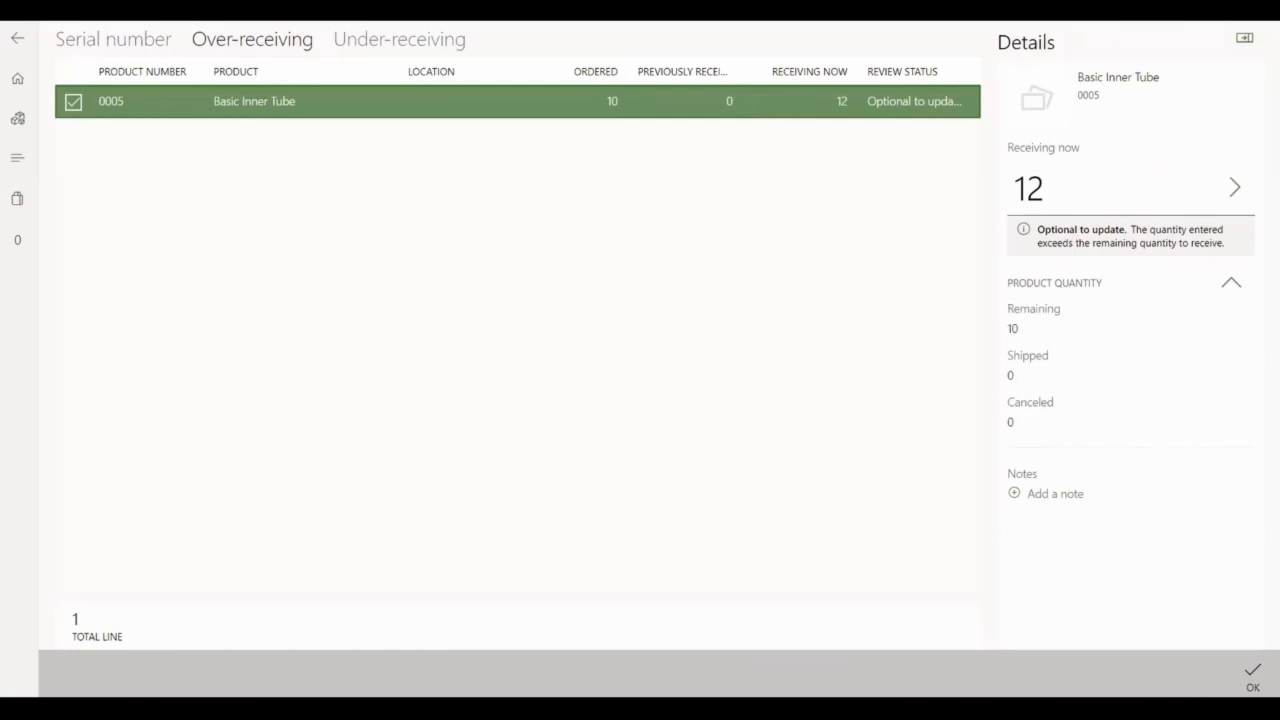
pyautogui.click(1232, 188)
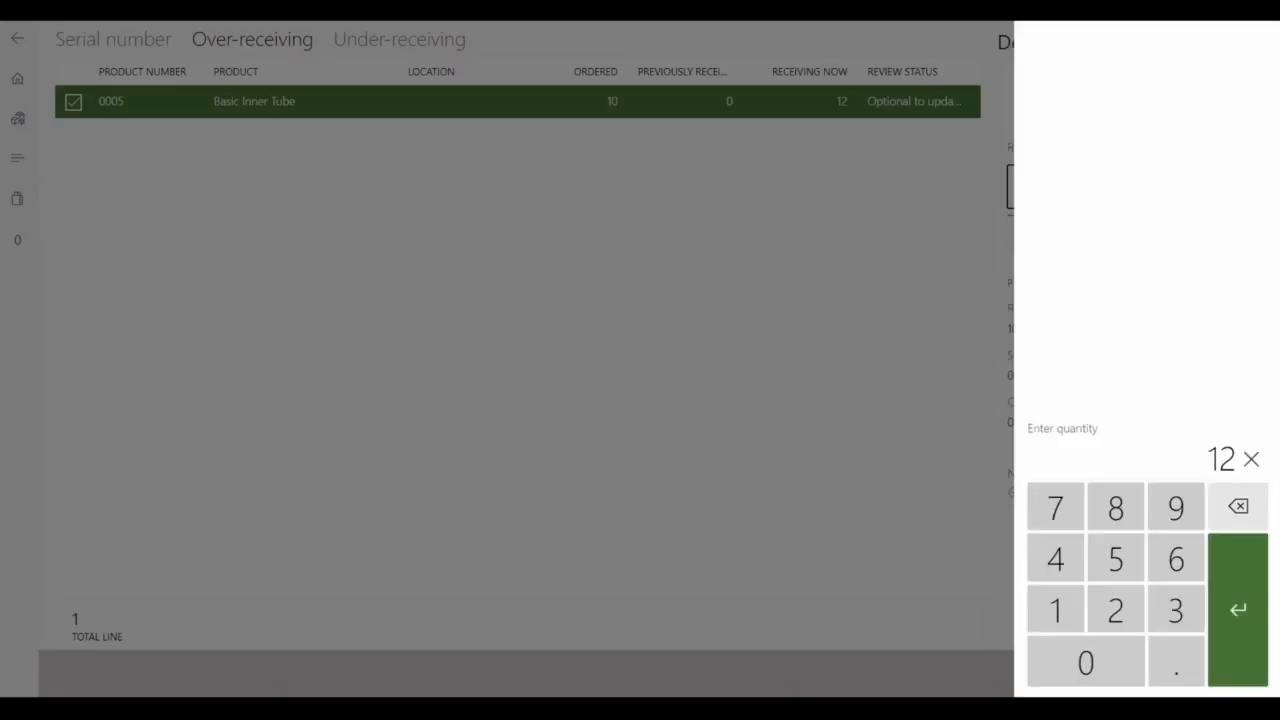
pyautogui.click(1056, 610)
pyautogui.click(1086, 662)
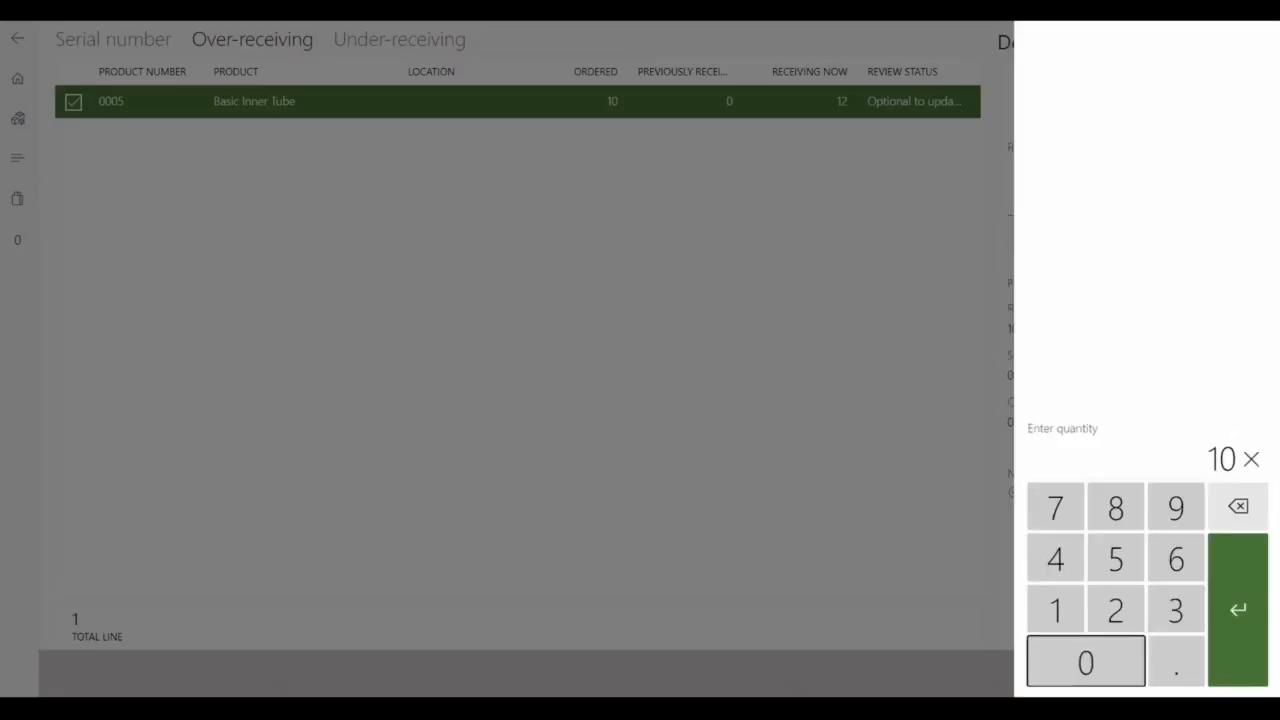
pyautogui.click(1238, 610)
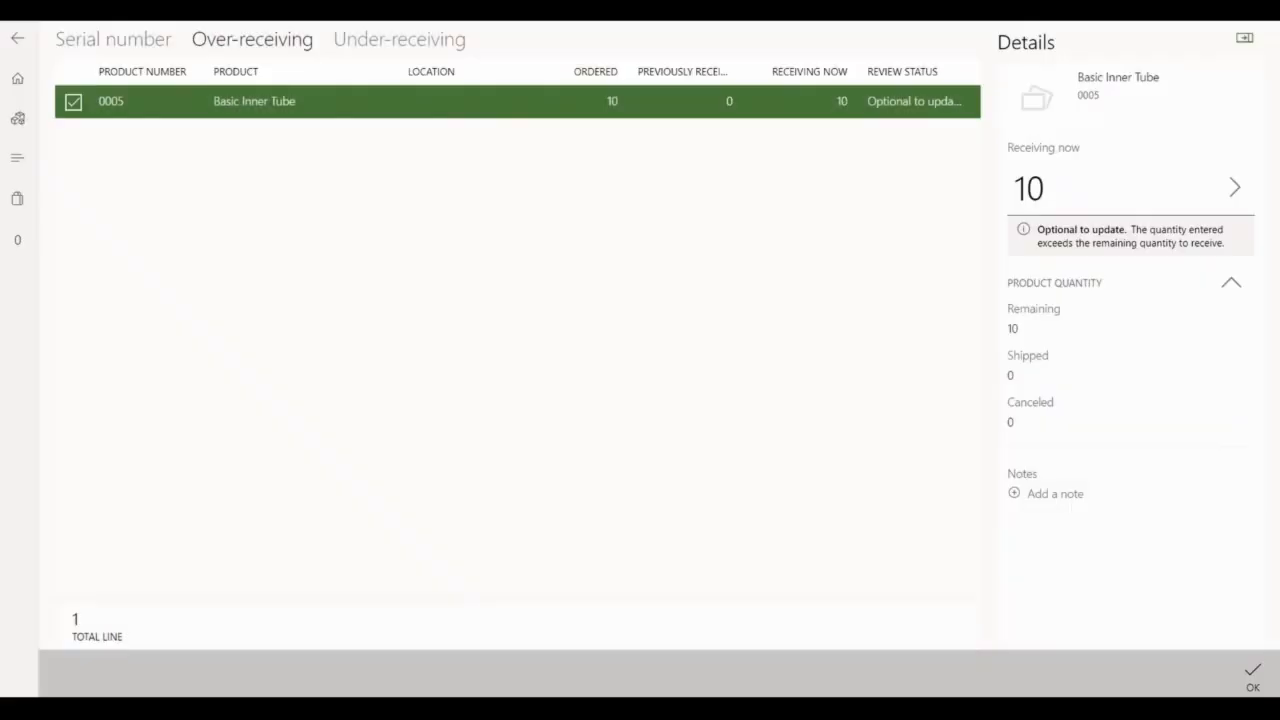
# Step: Correct the under-receiving line by setting the Inner Tube Patches quantity to 10 and complete the review
pyautogui.click(399, 39)
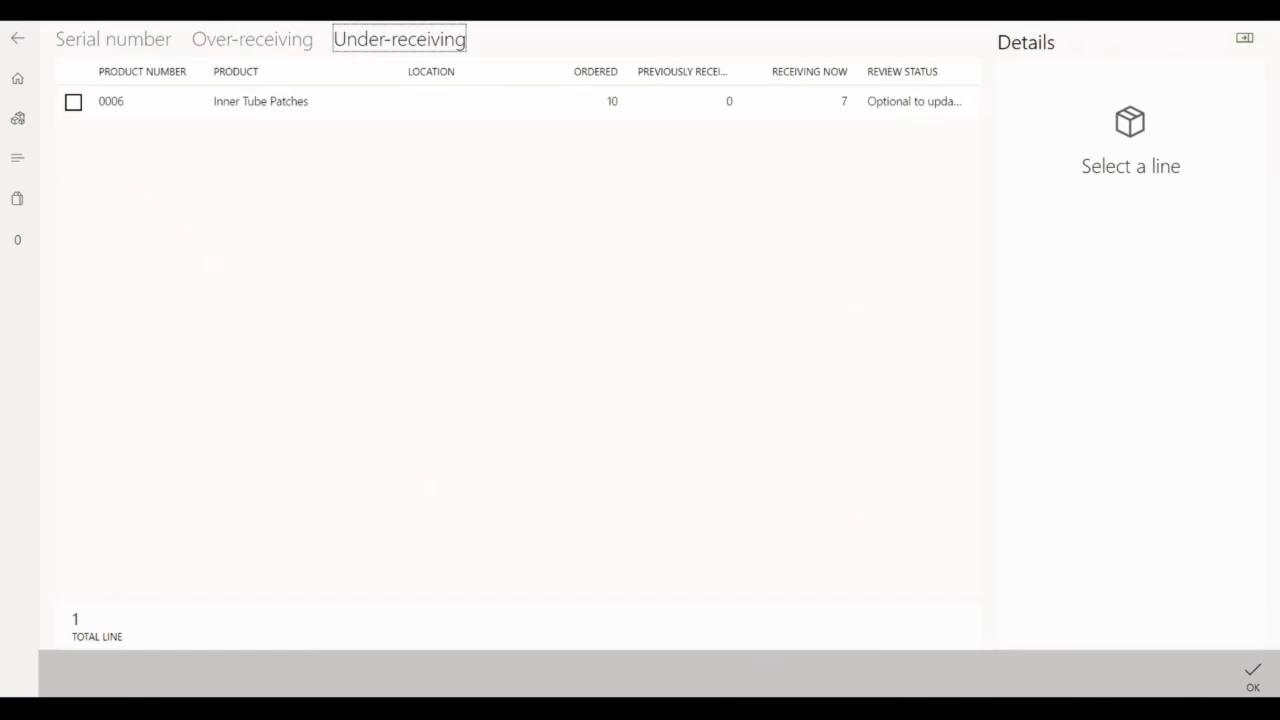
pyautogui.click(73, 102)
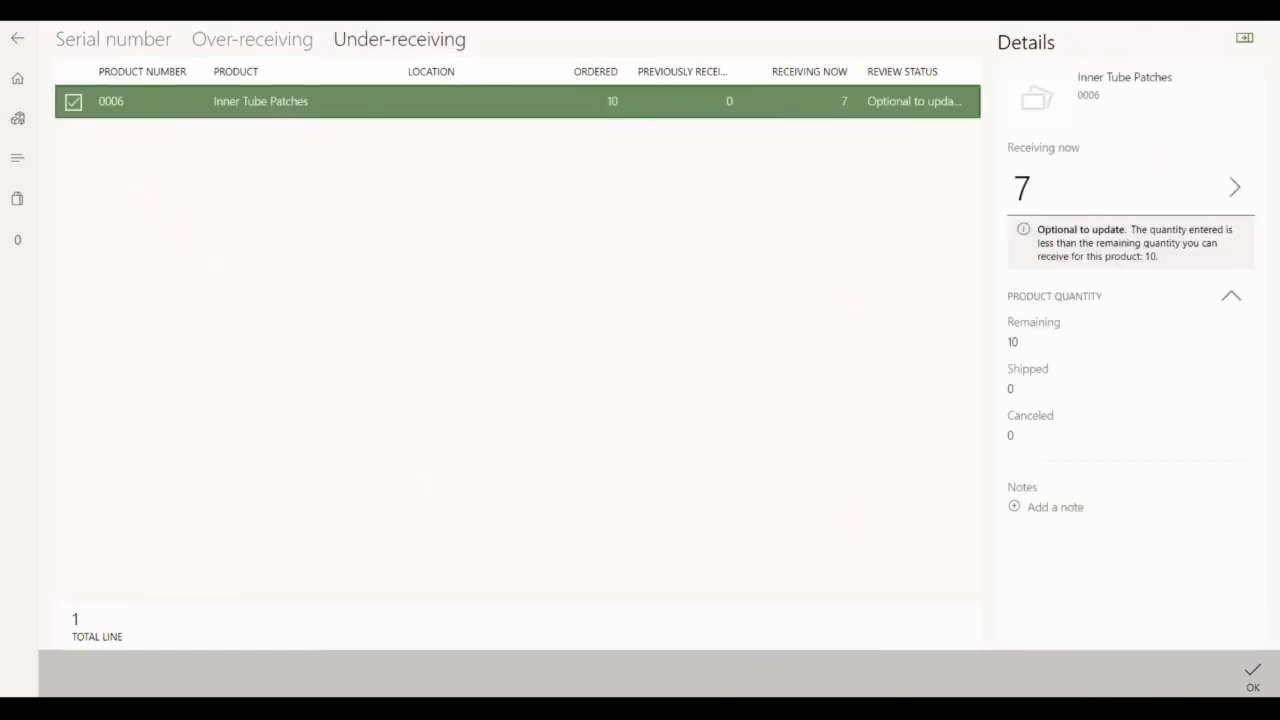
pyautogui.click(1130, 188)
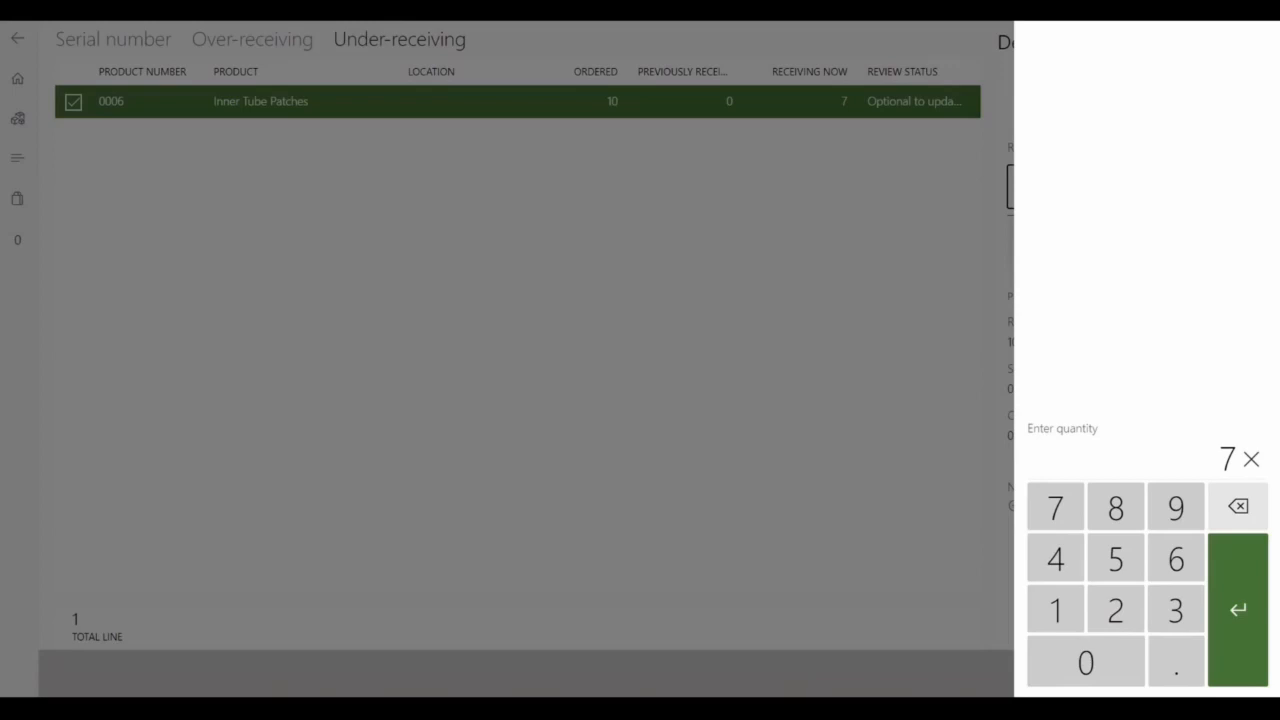
pyautogui.click(1055, 610)
pyautogui.click(1085, 663)
pyautogui.click(1238, 610)
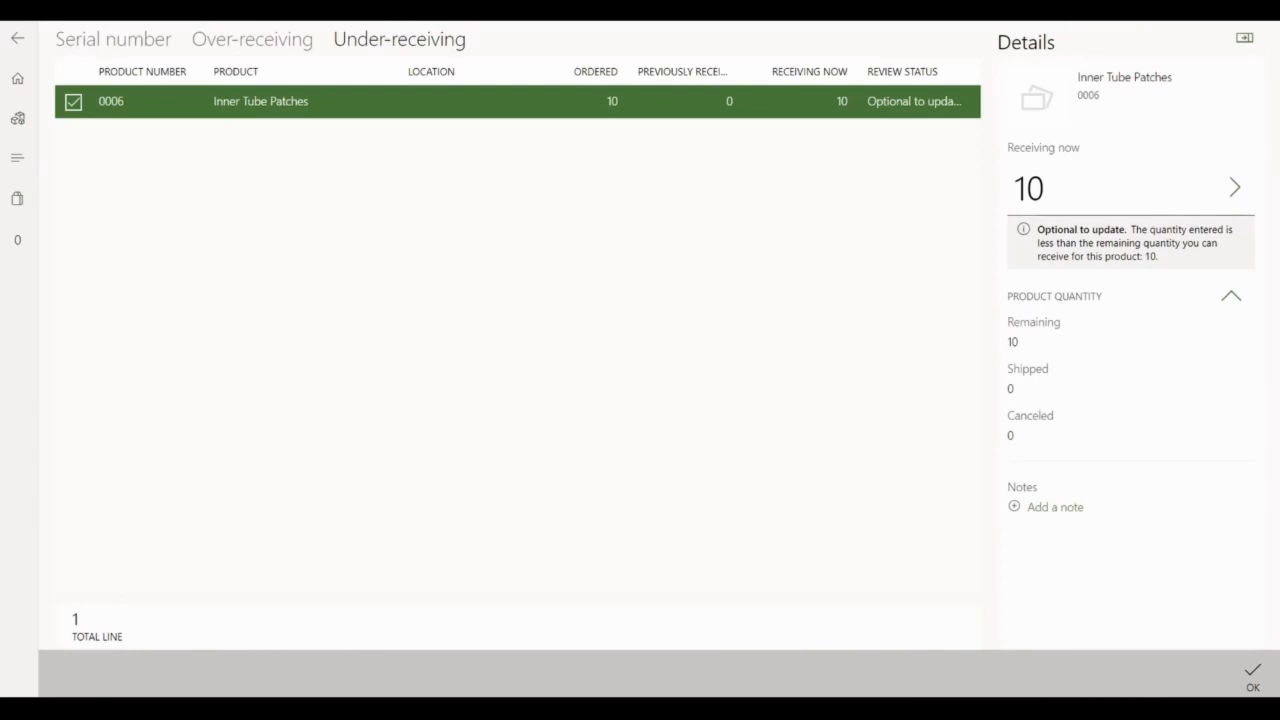
pyautogui.click(1252, 676)
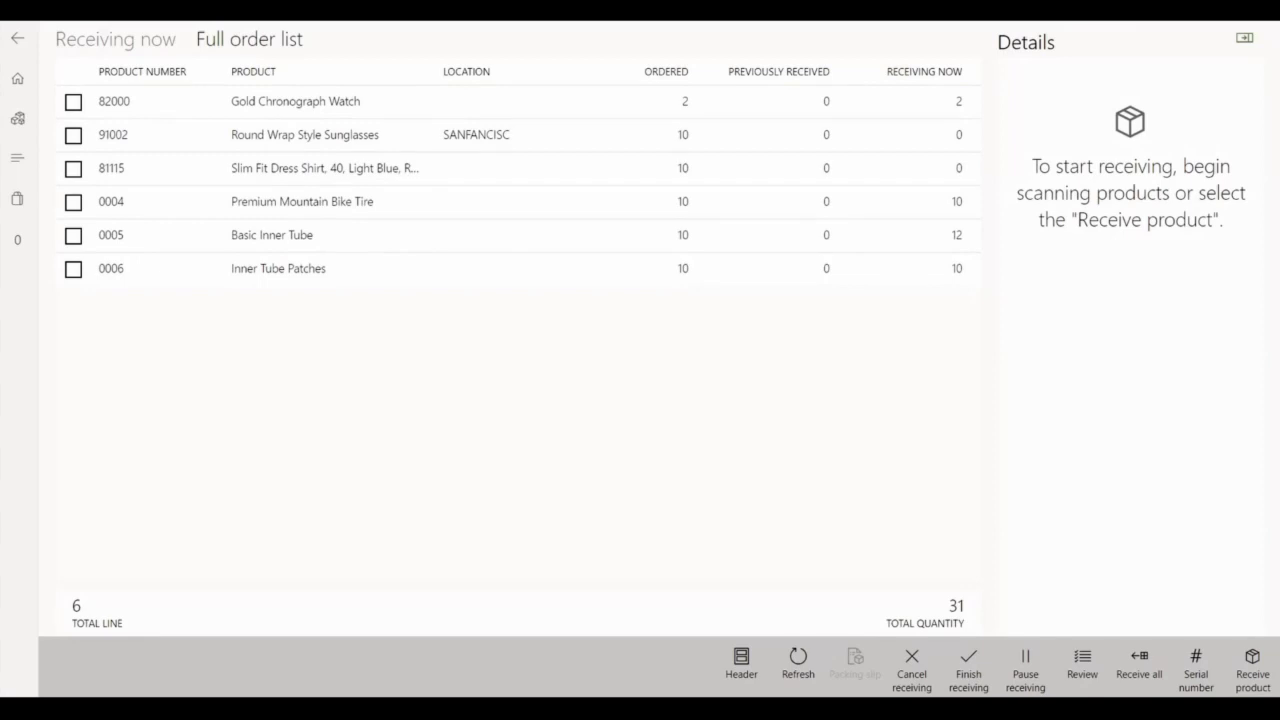
# Step: Leave the receiving order and open the active, partially shipped outbound order for fulfillment
pyautogui.click(17, 38)
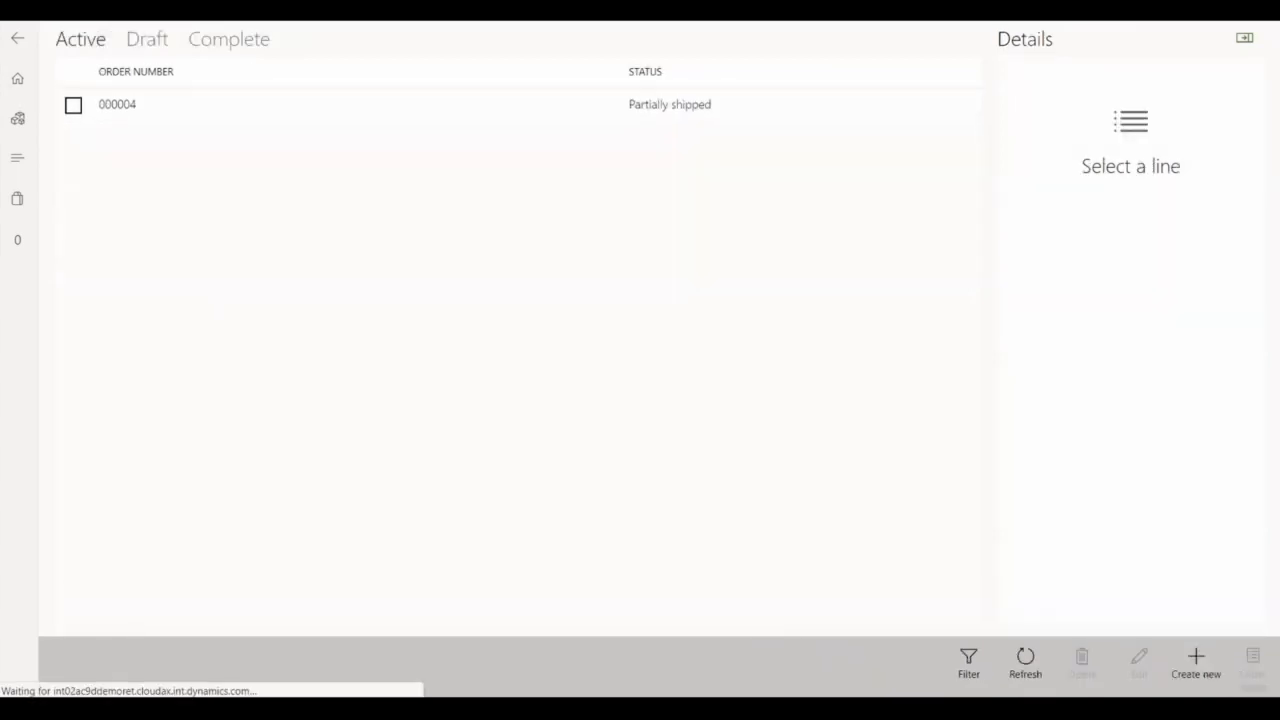
pyautogui.click(382, 101)
pyautogui.click(1252, 669)
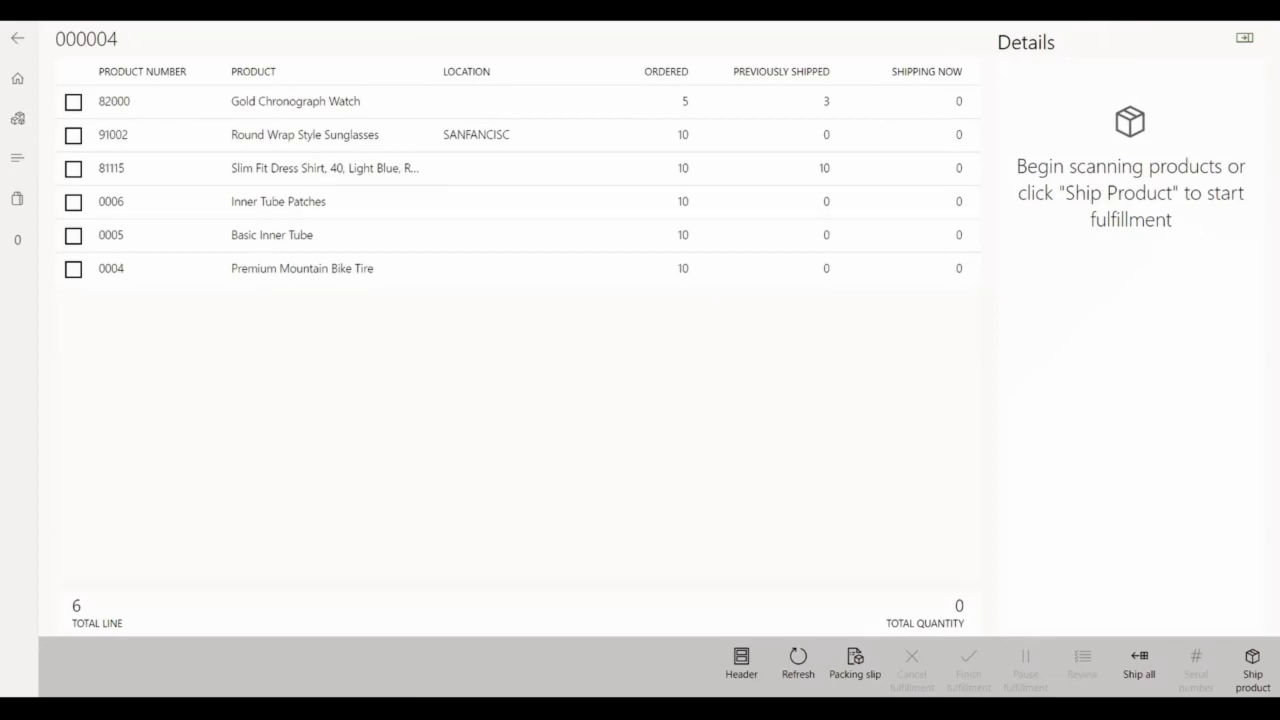
# Step: Set the shipping quantity of the Basic Inner Tube to 12 in the outbound order
pyautogui.click(382, 235)
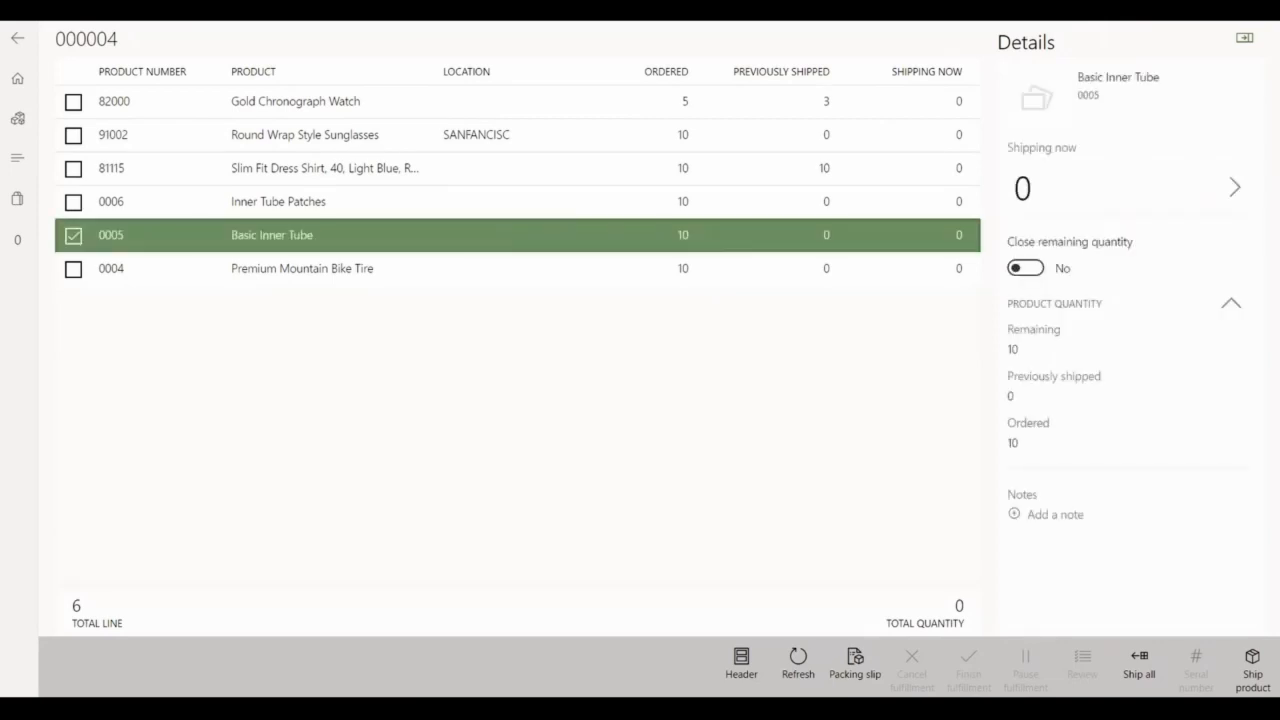
pyautogui.click(1235, 188)
pyautogui.click(1056, 610)
pyautogui.click(1238, 610)
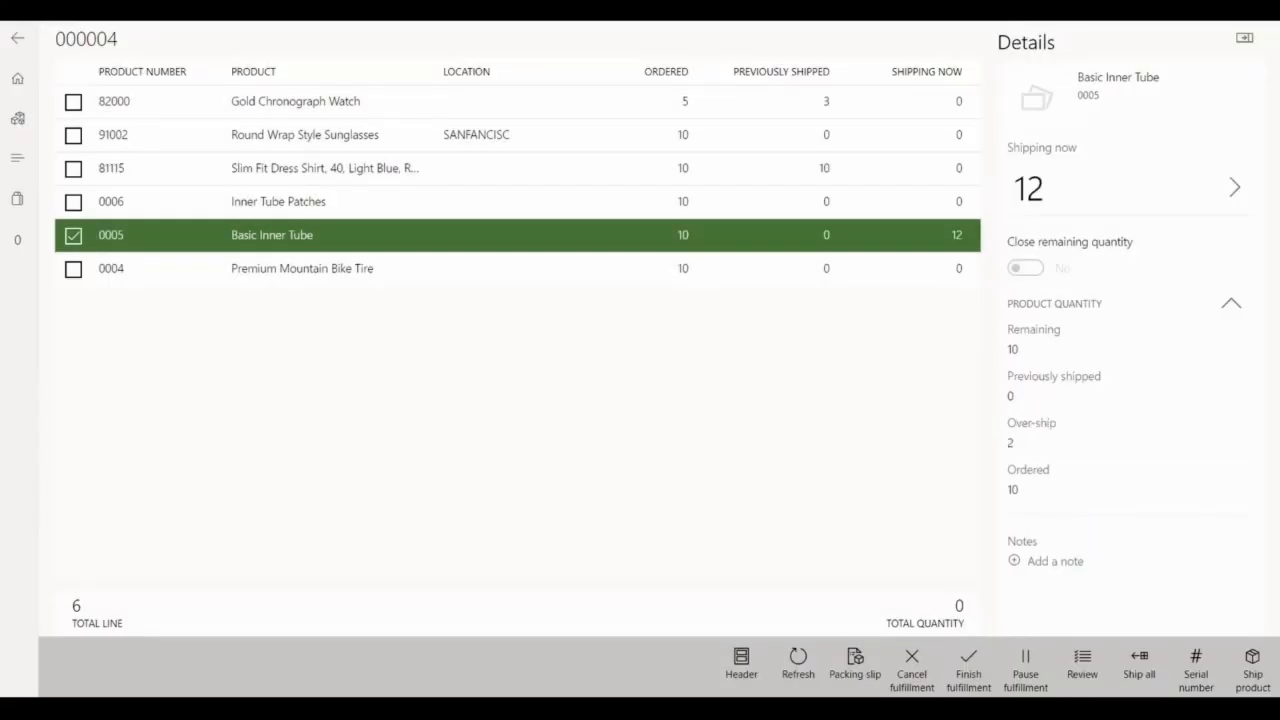
# Step: Set the shipping quantity of the Inner Tube Patches to 7 in the outbound order
pyautogui.click(382, 202)
pyautogui.click(1155, 188)
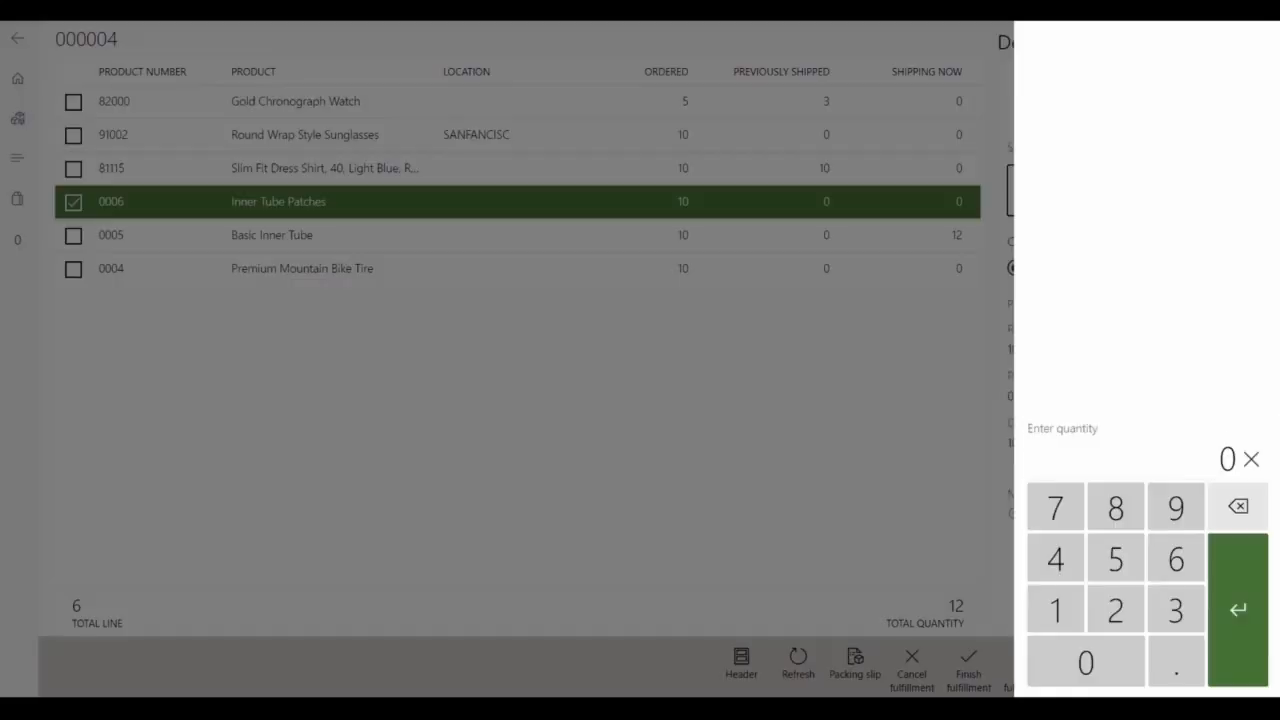
pyautogui.click(1056, 507)
pyautogui.click(1238, 609)
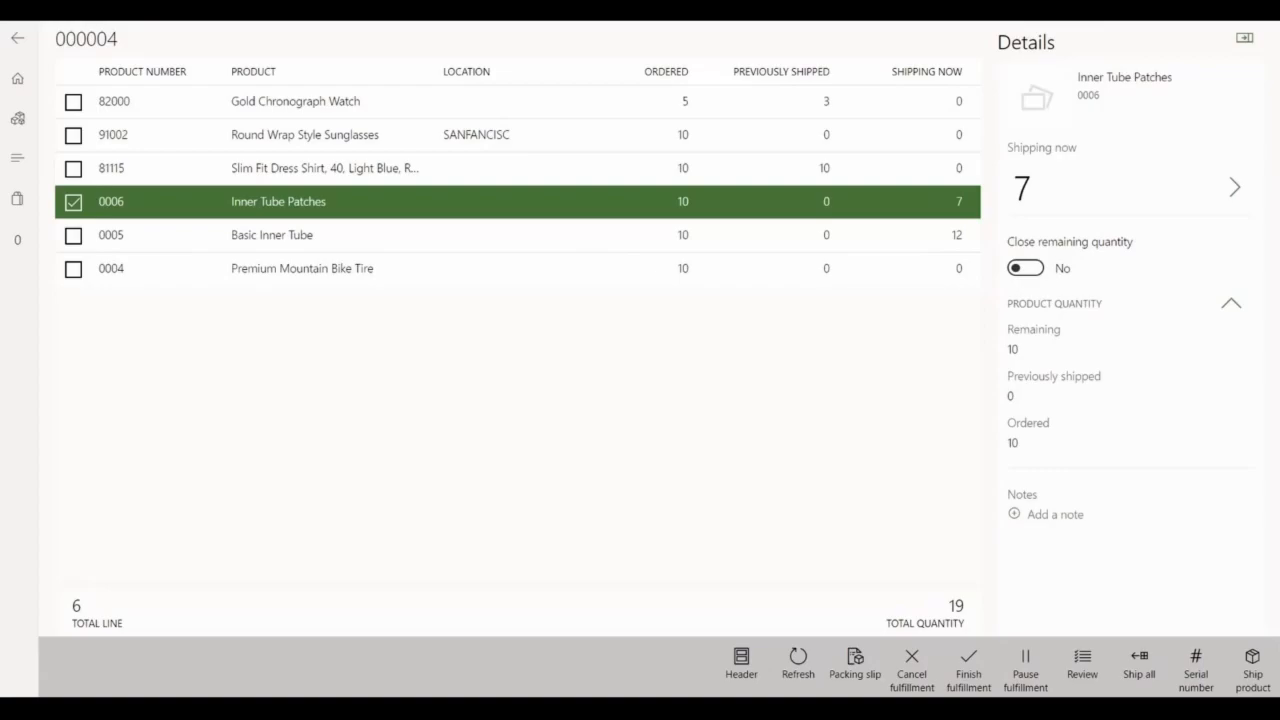
# Step: Finish the outbound fulfillment, continuing without reviewing the over-shipping and under-shipping lines
pyautogui.click(968, 669)
pyautogui.click(1085, 670)
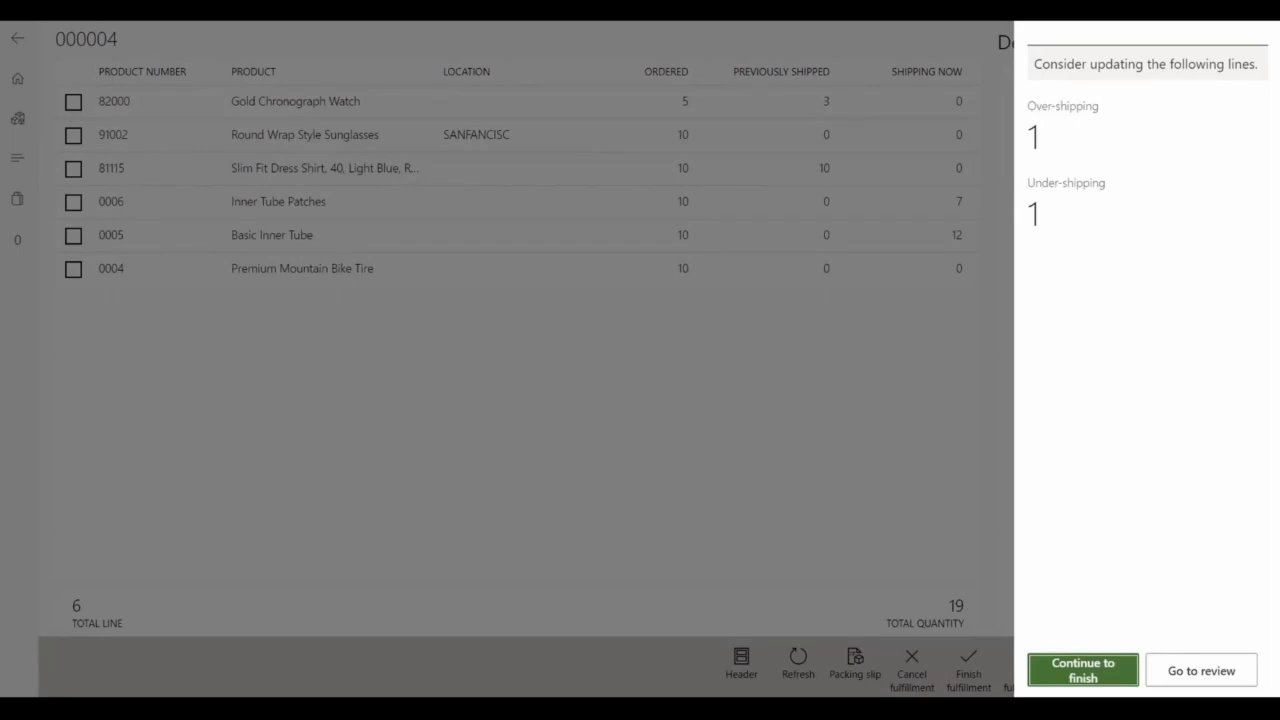
pyautogui.click(1083, 670)
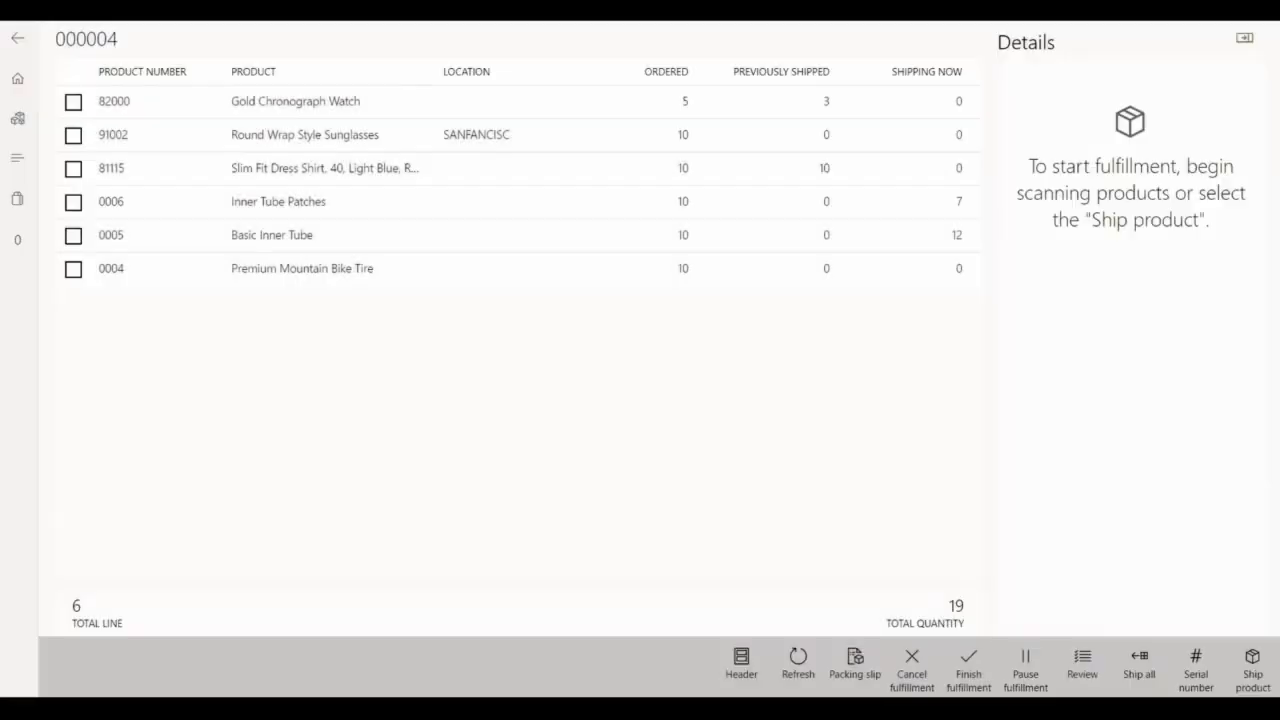